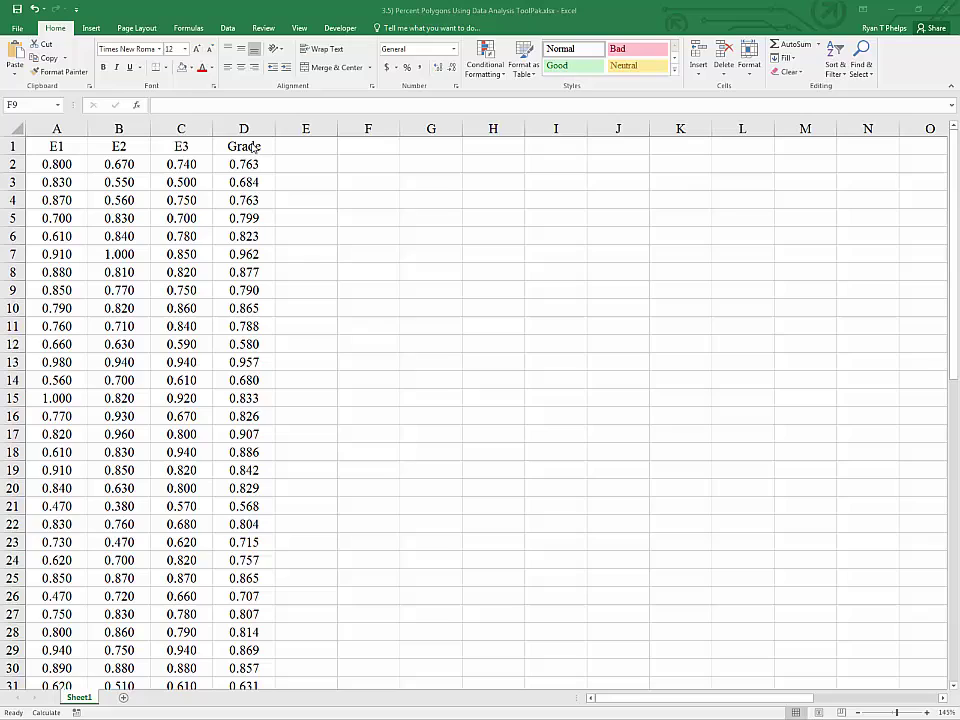
pyautogui.click(228, 28)
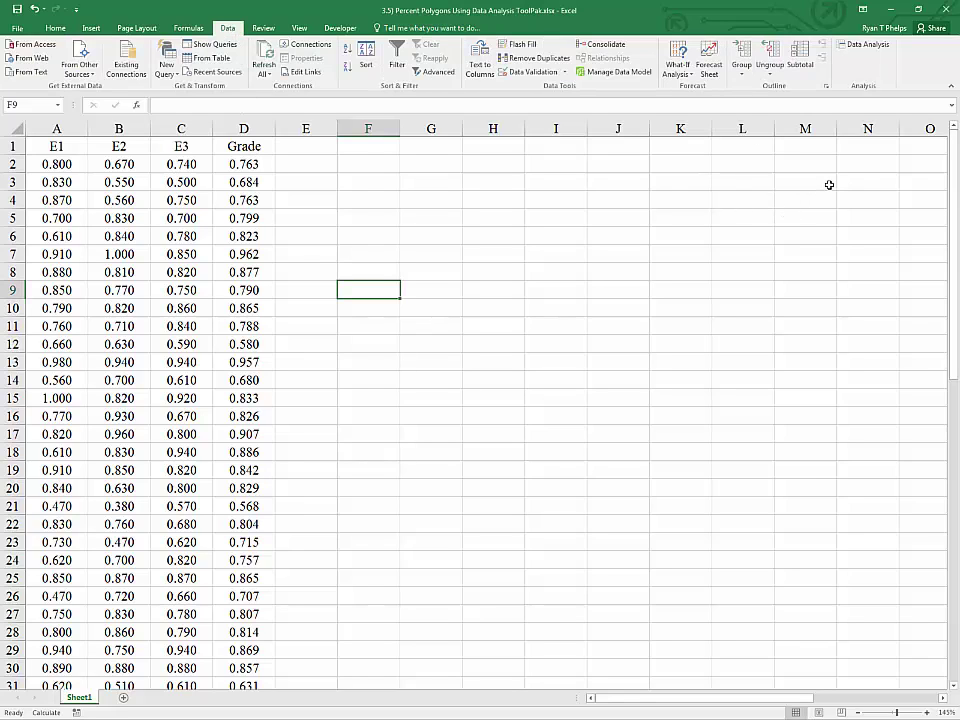
pyautogui.click(857, 55)
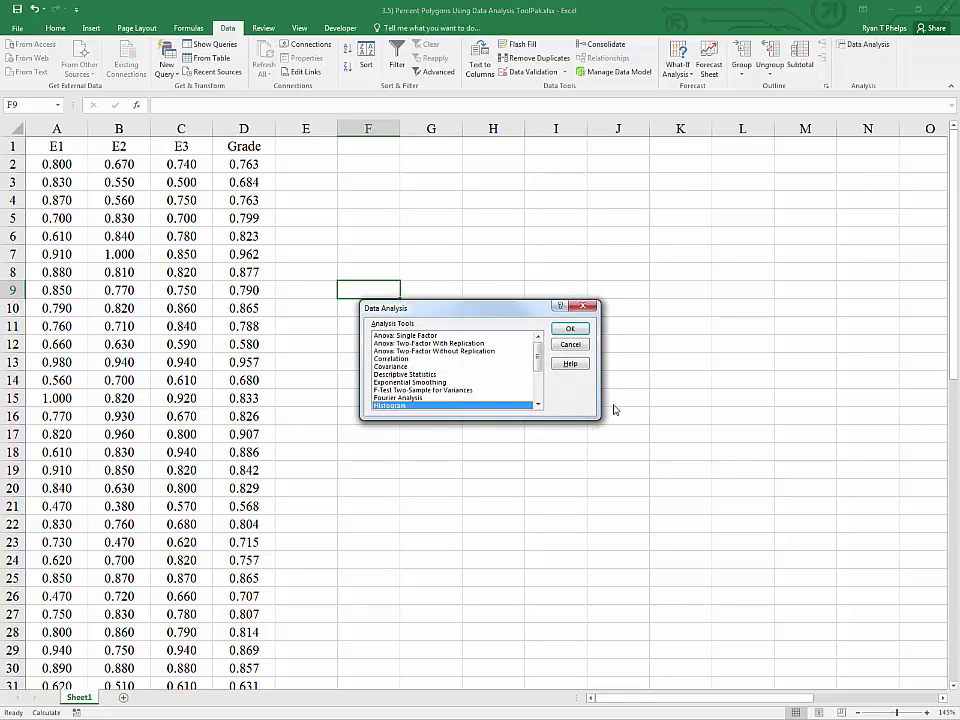
pyautogui.scroll(-1, 390, 398)
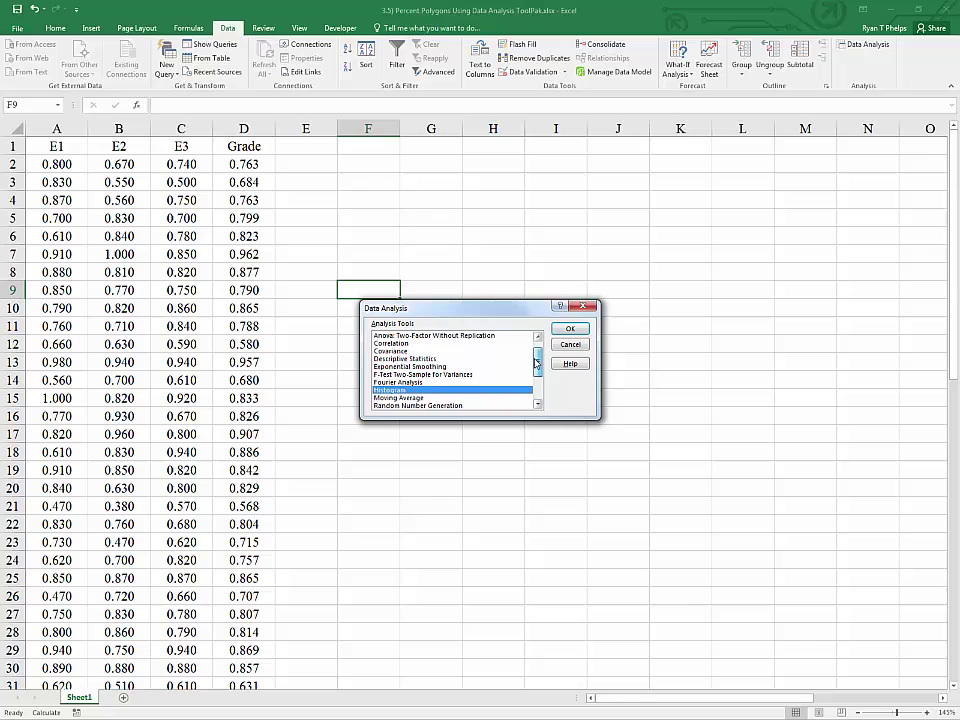
pyautogui.click(569, 329)
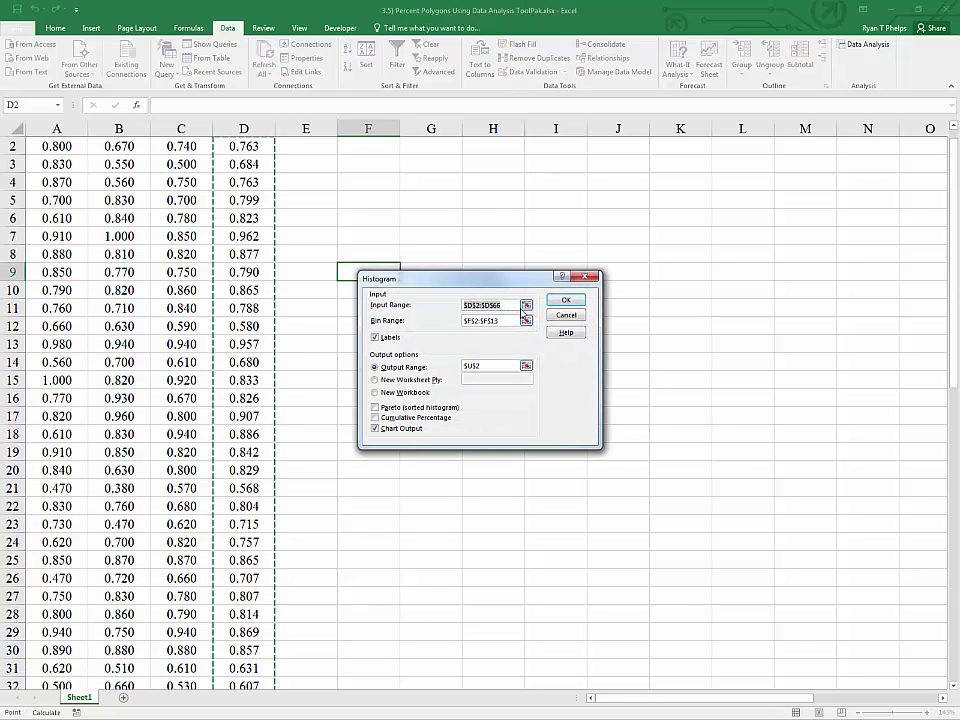
pyautogui.click(526, 305)
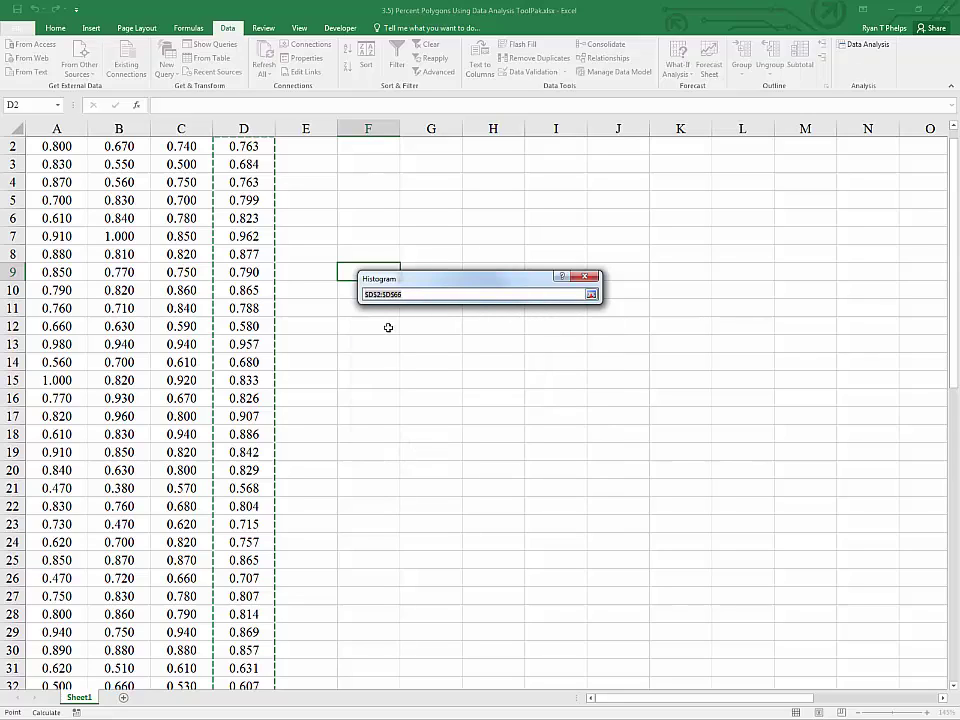
pyautogui.click(591, 294)
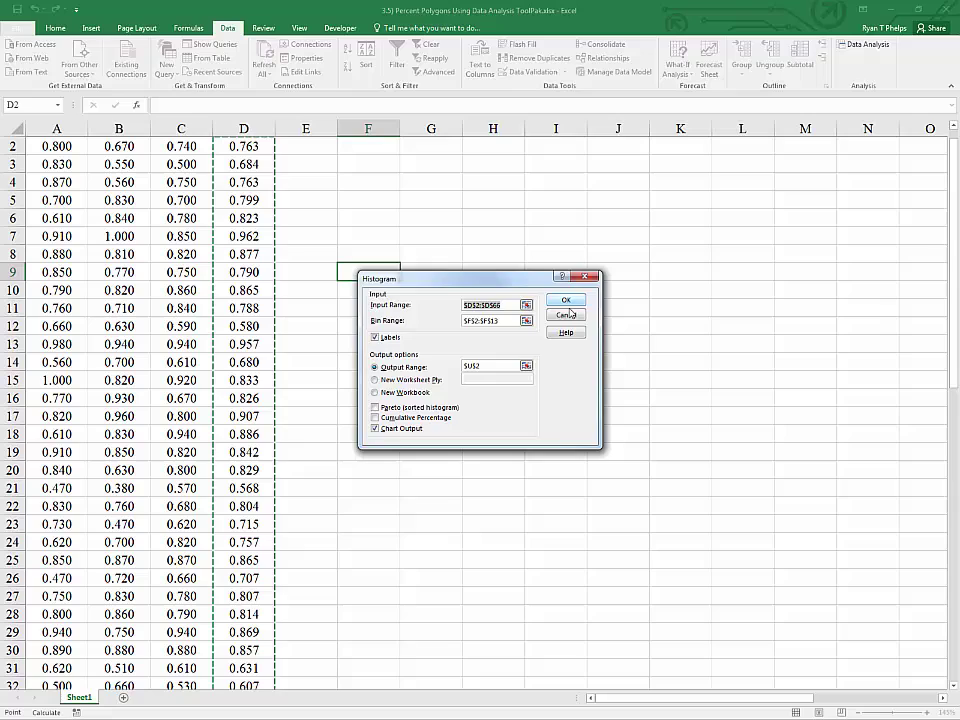
pyautogui.click(567, 317)
# - Cancel the histogram analysis and enter the header 'Bin' in F1
pyautogui.press('Escape')
pyautogui.click(482, 342)
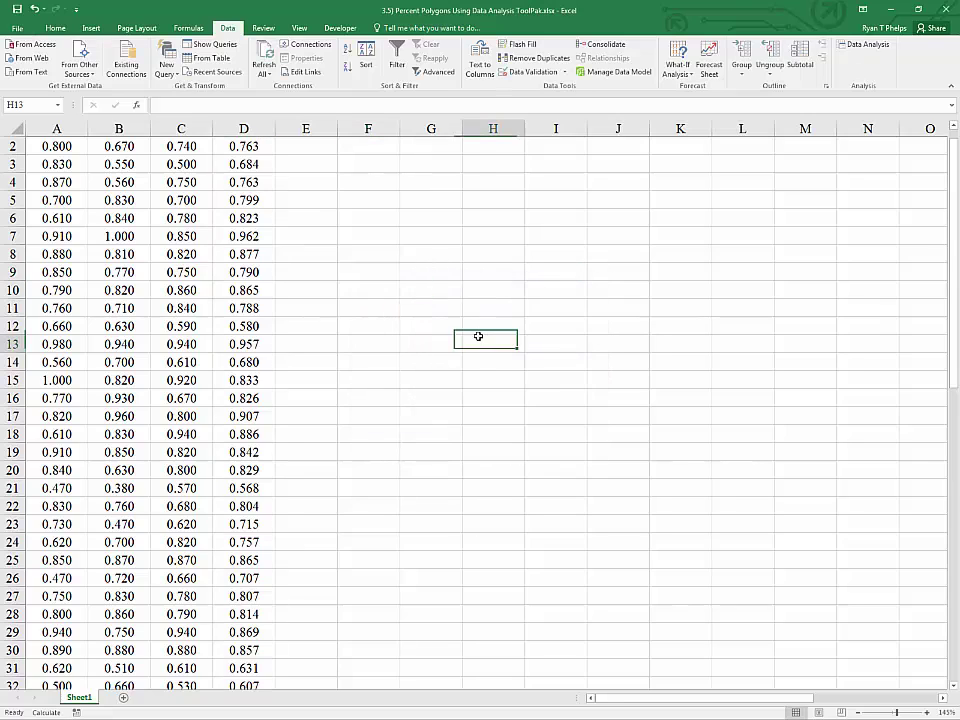
pyautogui.scroll(1, 458, 328)
pyautogui.click(367, 146)
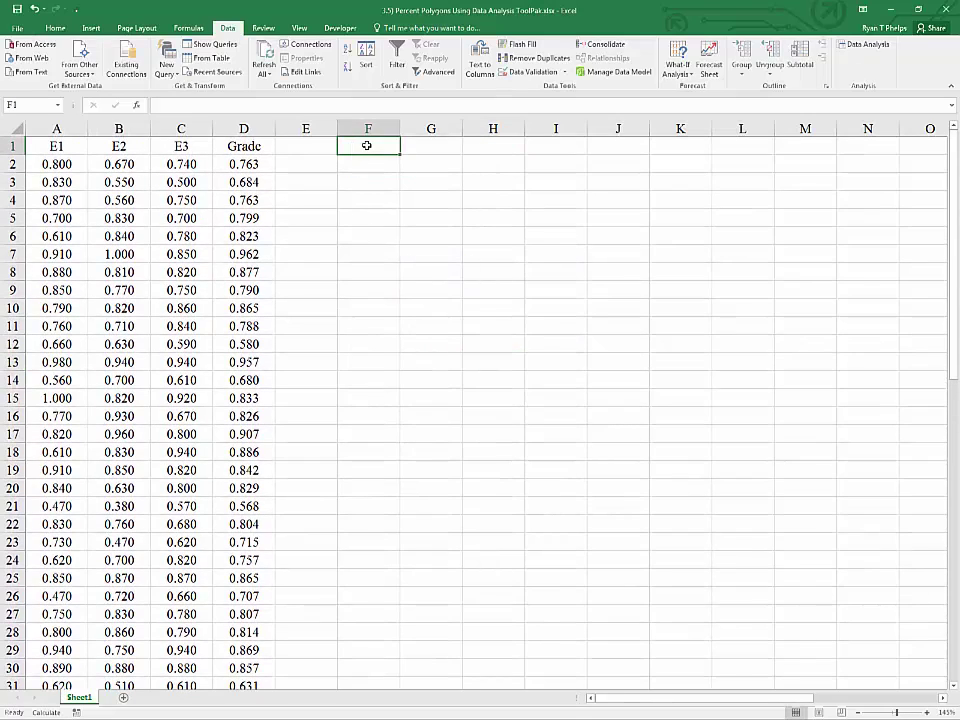
pyautogui.write('Bin')
pyautogui.press('Return')
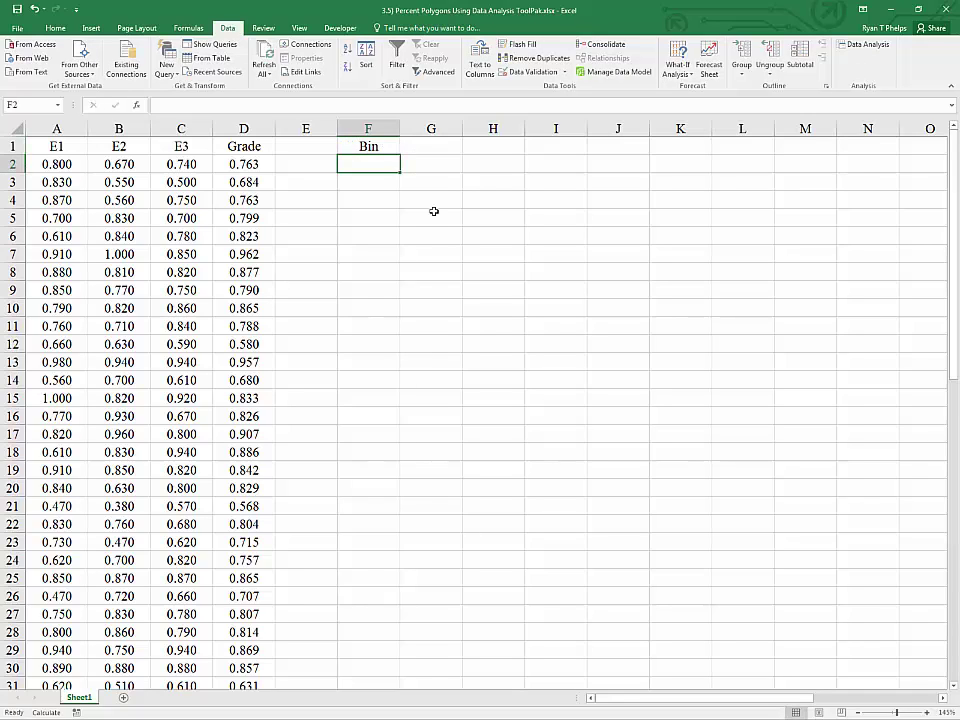
# - Fill F2:F13 with bin values from 0 to 1.100 in steps of 0.1
pyautogui.click(47, 182)
pyautogui.press('Up')
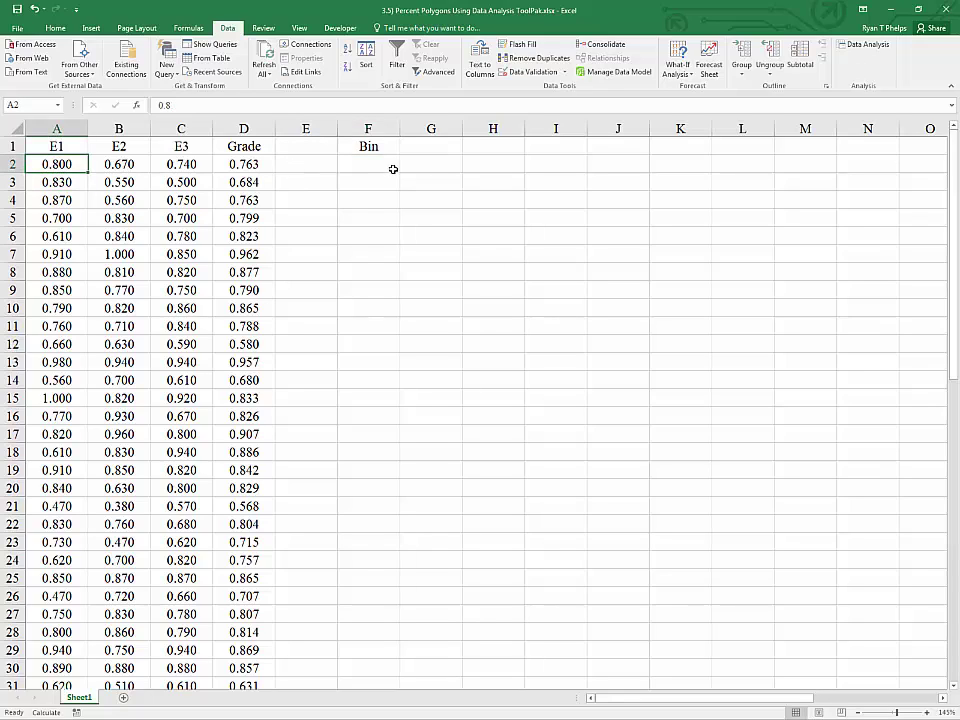
pyautogui.click(390, 168)
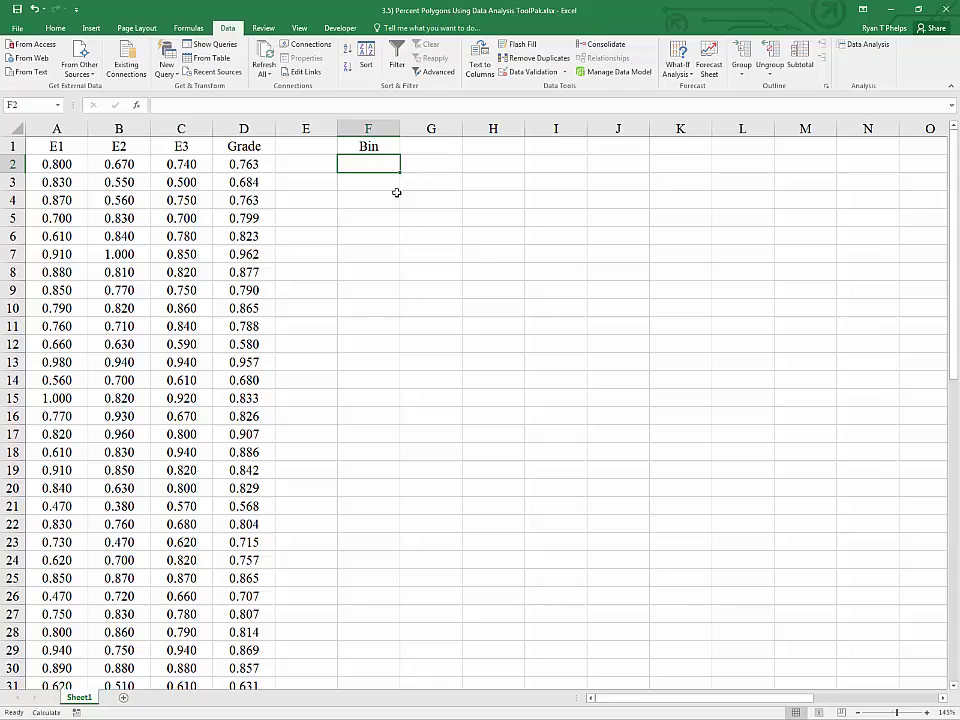
pyautogui.write('0')
pyautogui.press('Return')
pyautogui.write('0.1')
pyautogui.press('Return')
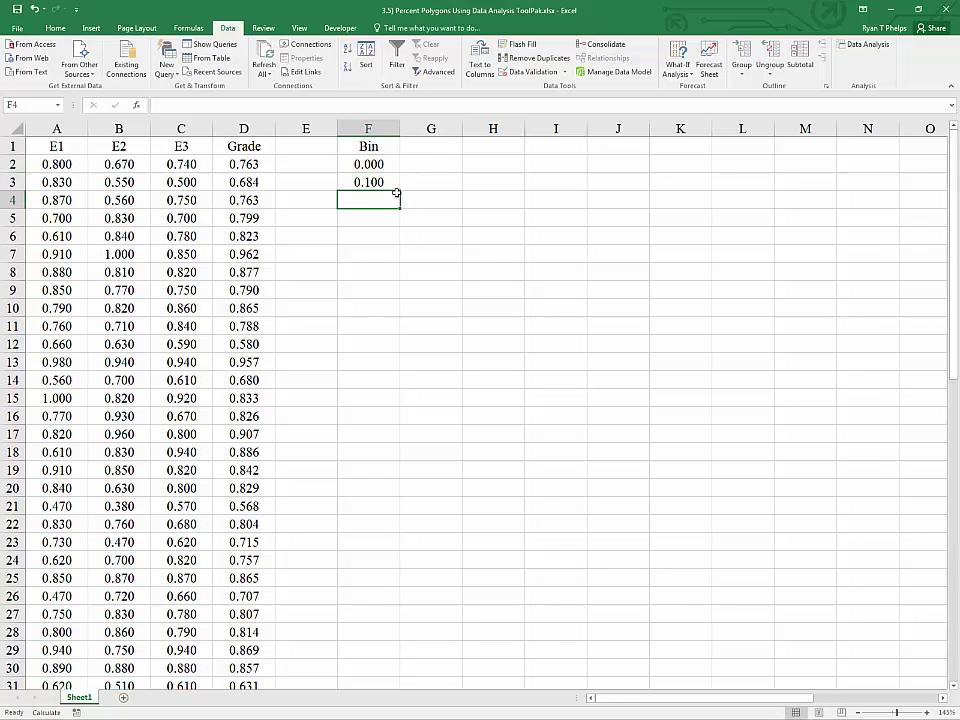
pyautogui.moveTo(392, 163); pyautogui.dragTo(399, 438)
pyautogui.moveTo(377, 380); pyautogui.dragTo(381, 430)
pyautogui.press('Delete')
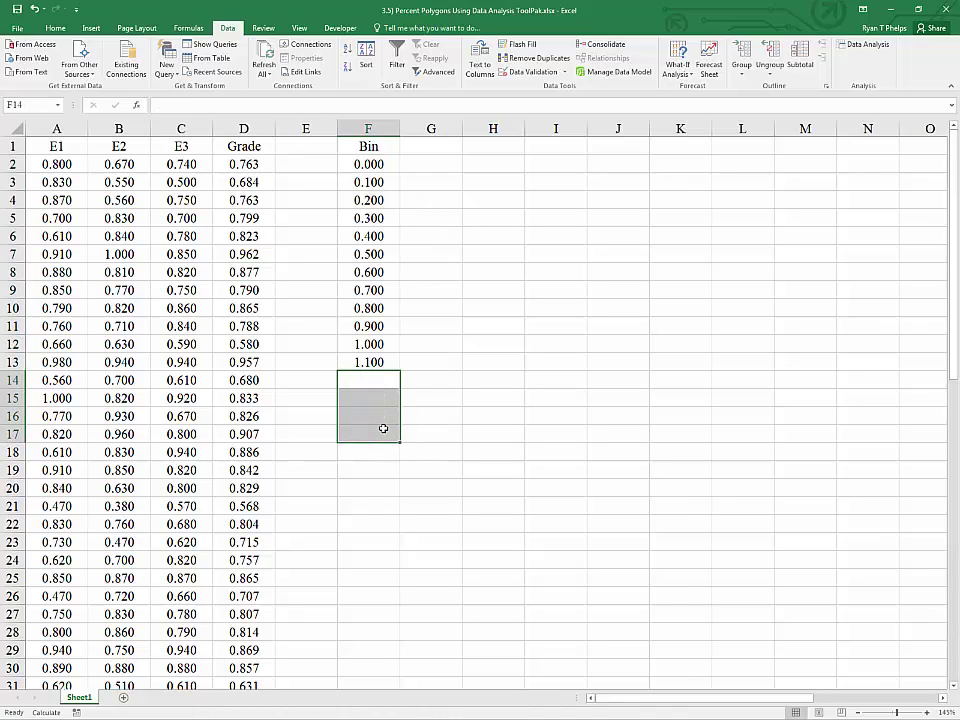
pyautogui.click(381, 368)
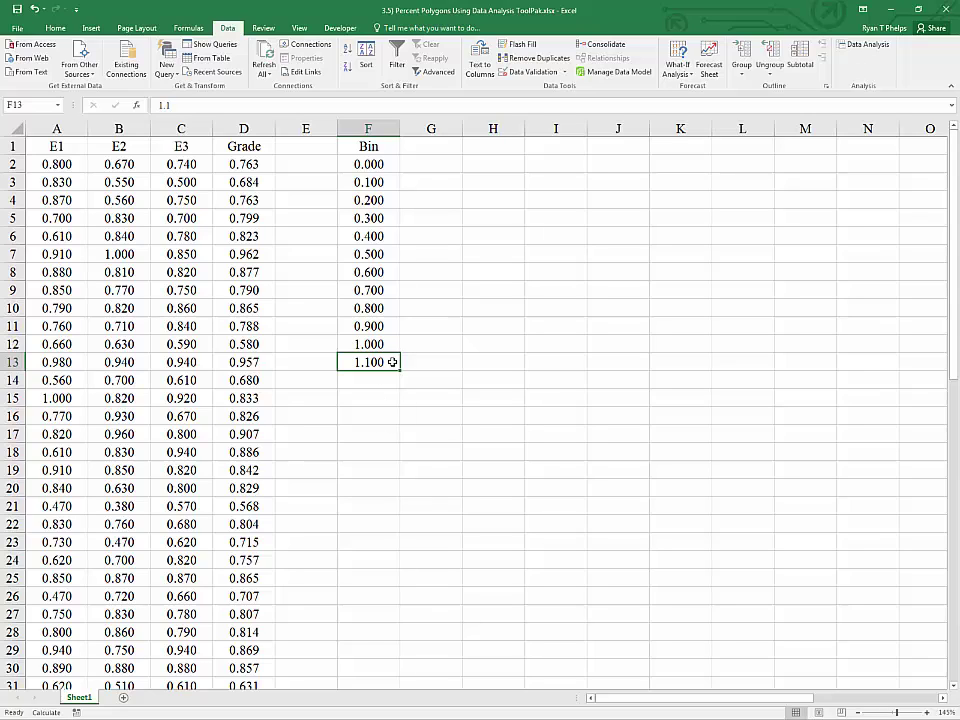
pyautogui.click(368, 205)
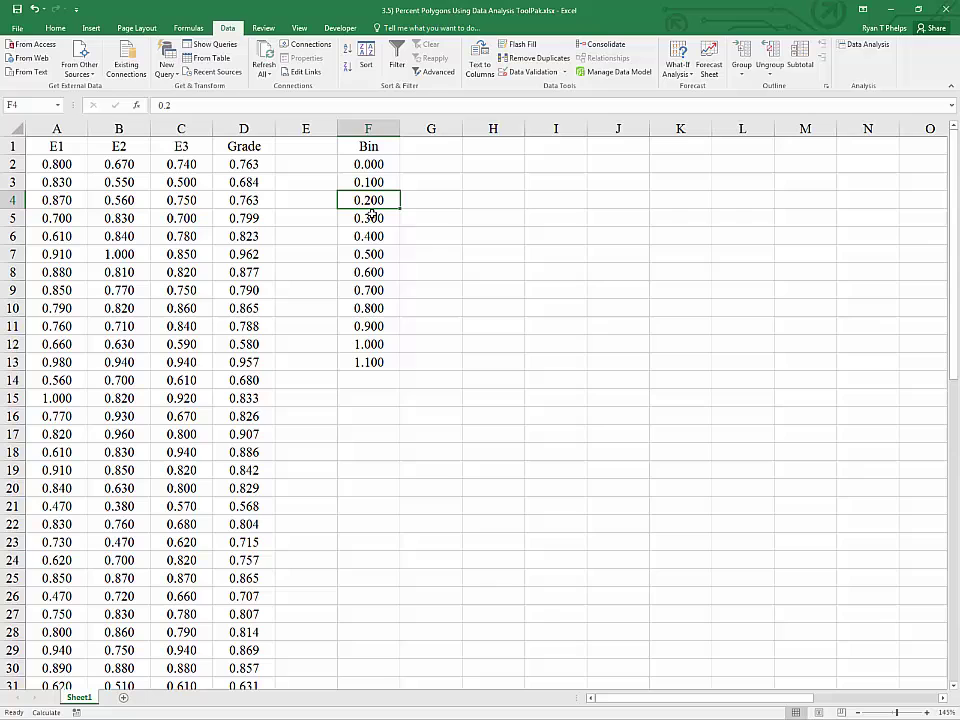
pyautogui.click(60, 127)
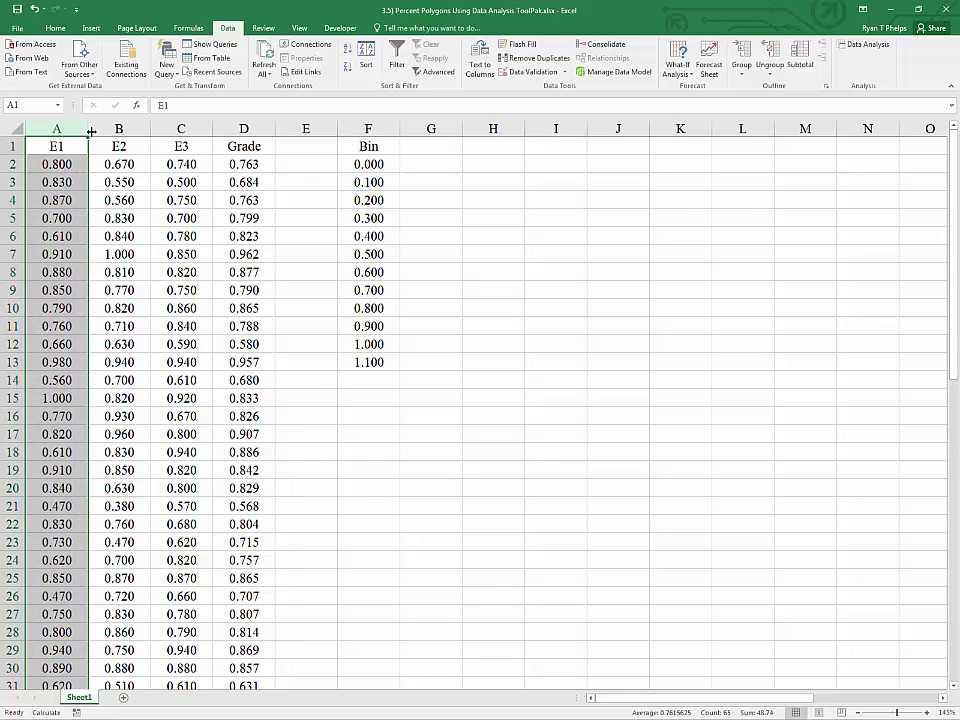
pyautogui.click(101, 130)
pyautogui.click(181, 129)
pyautogui.click(244, 129)
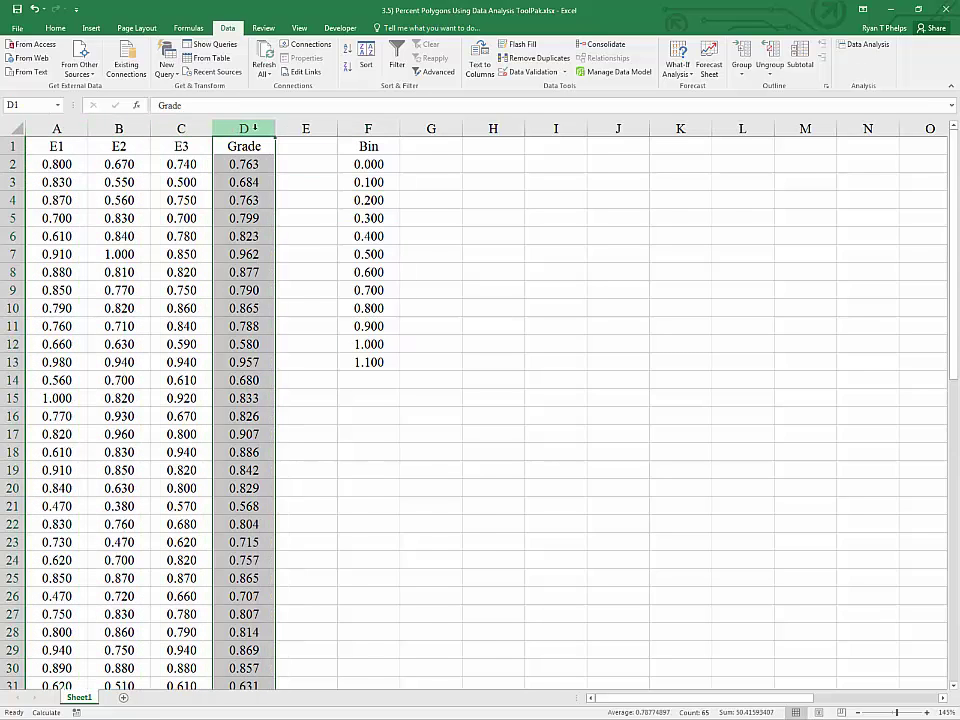
pyautogui.click(355, 130)
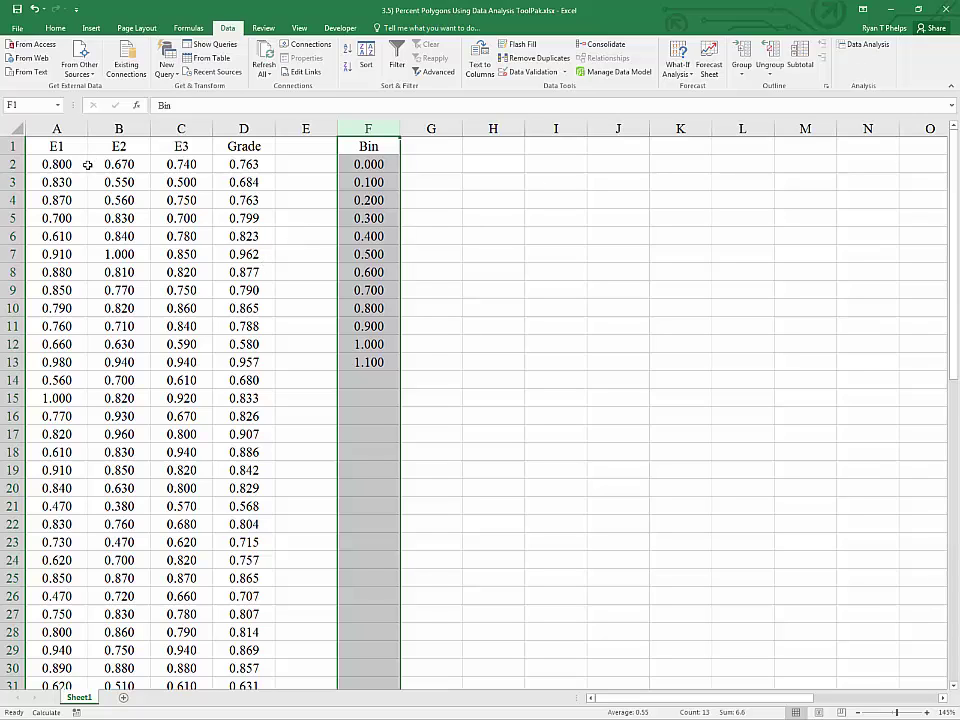
pyautogui.click(371, 165)
pyautogui.click(375, 183)
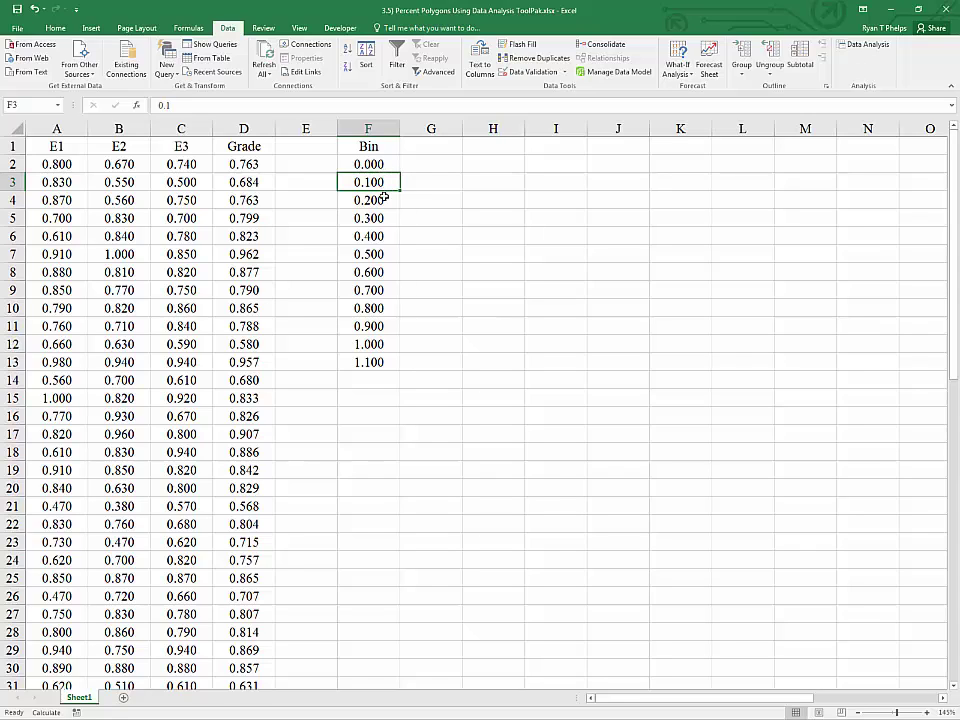
pyautogui.click(390, 199)
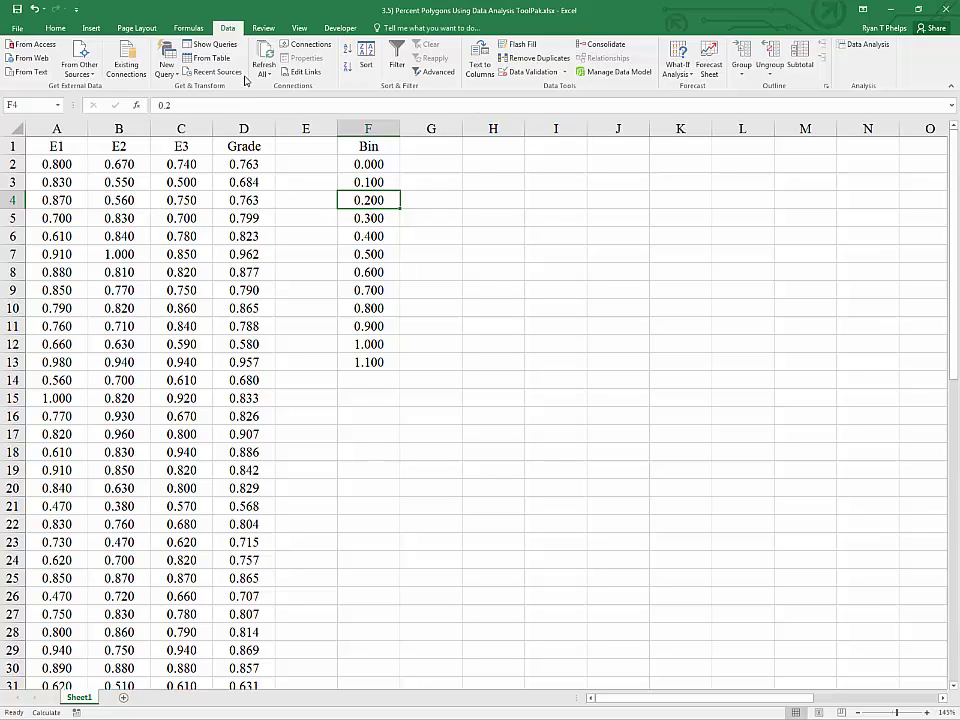
# - Start the Histogram tool with input range A1:A65, header included
pyautogui.click(862, 44)
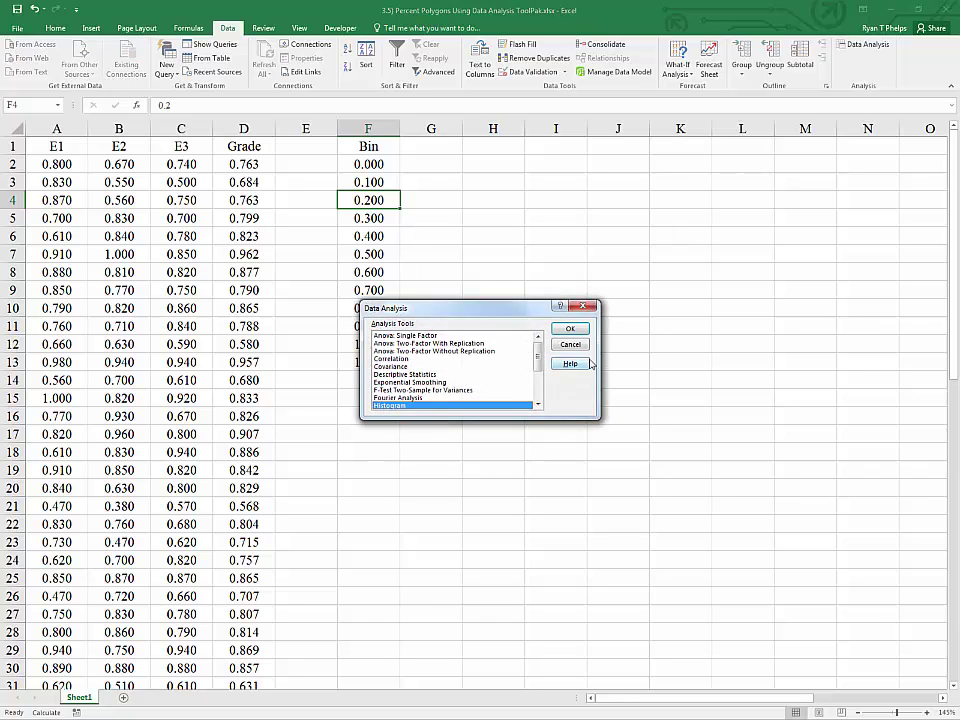
pyautogui.click(570, 329)
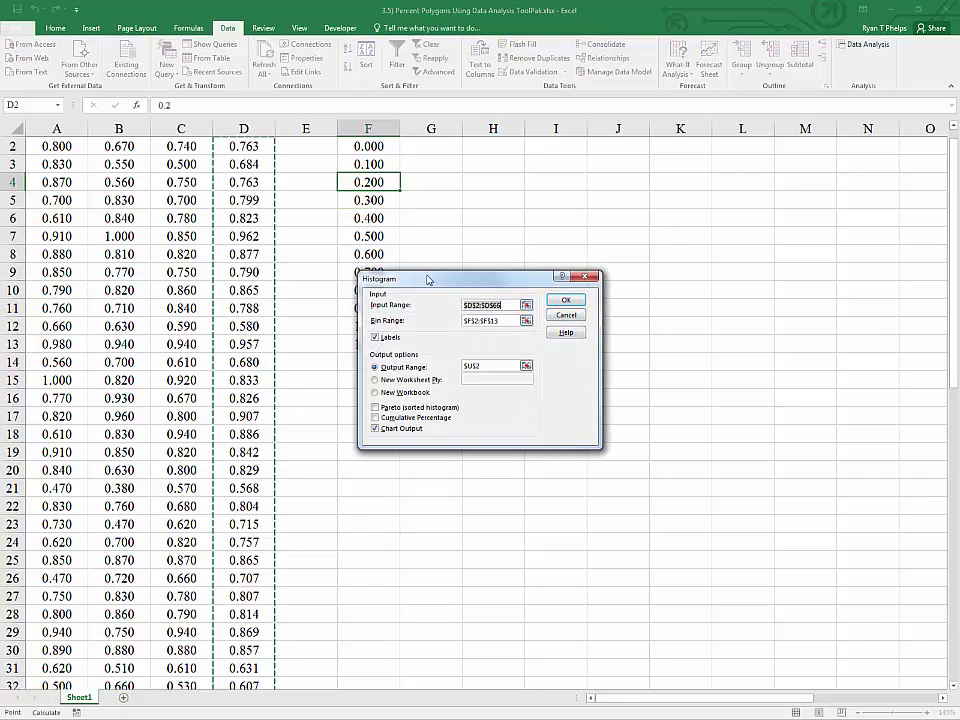
pyautogui.click(526, 305)
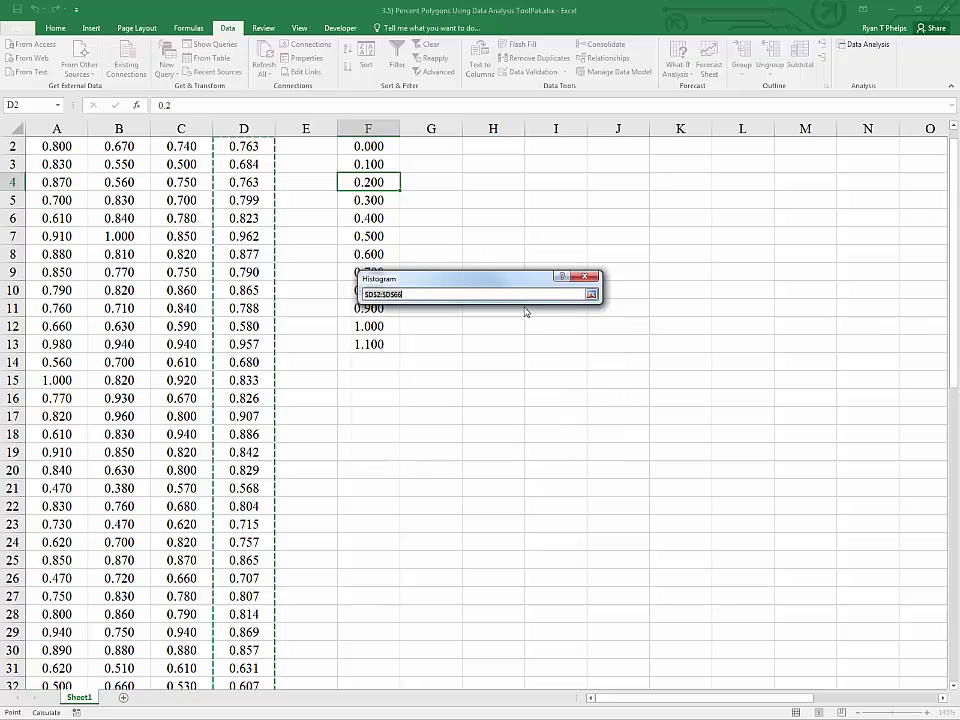
pyautogui.press('BackSpace')
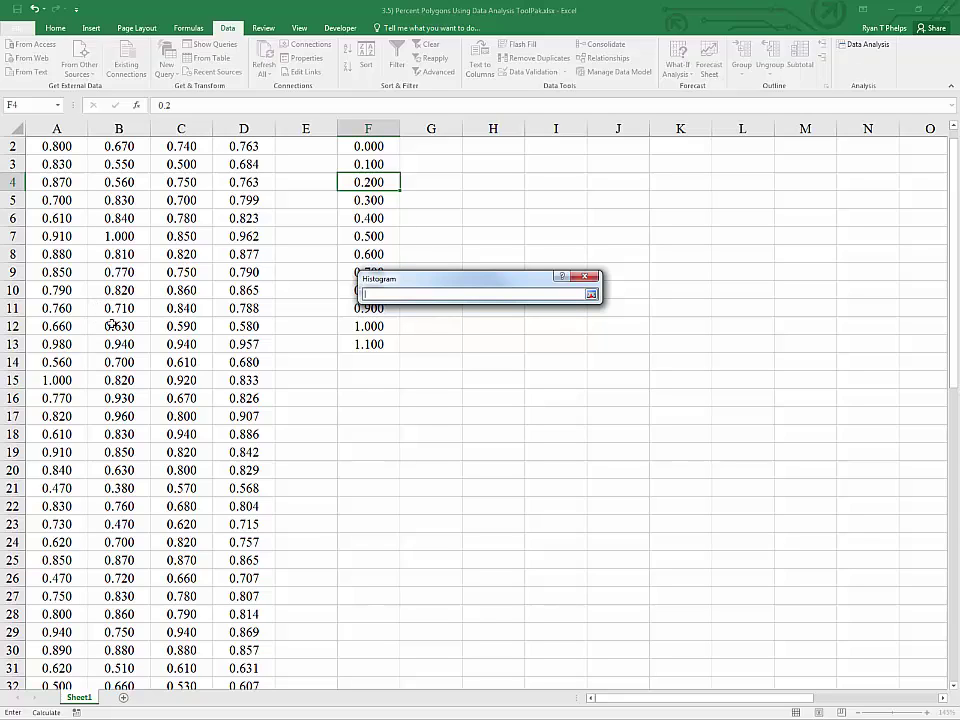
pyautogui.hotkey('ctrl', 'Home')
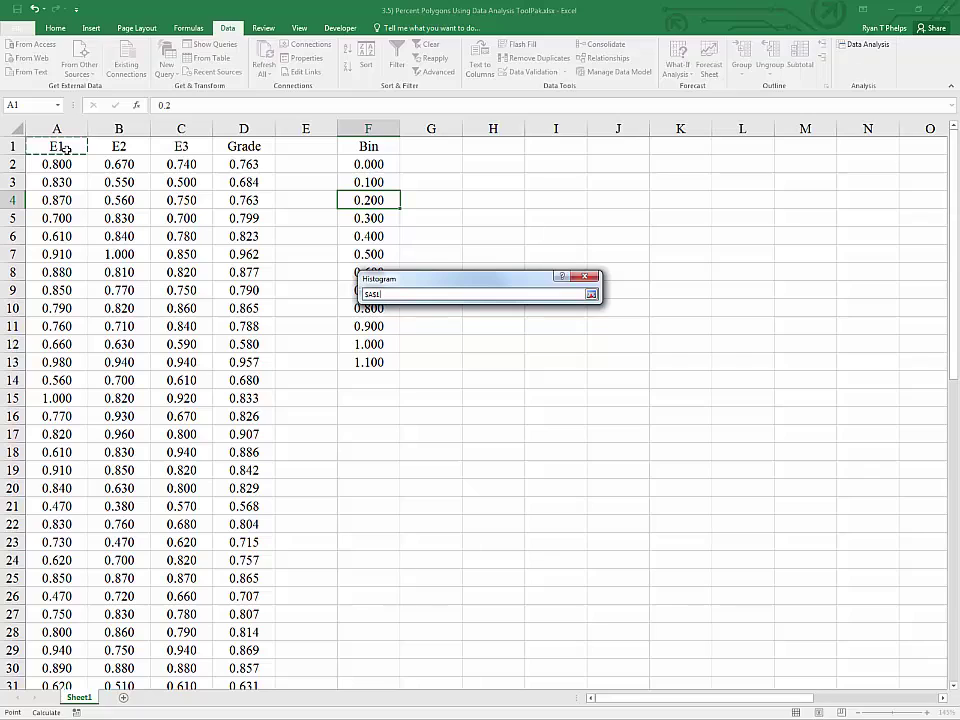
pyautogui.hotkey('ctrl', 'shift', 'Down')
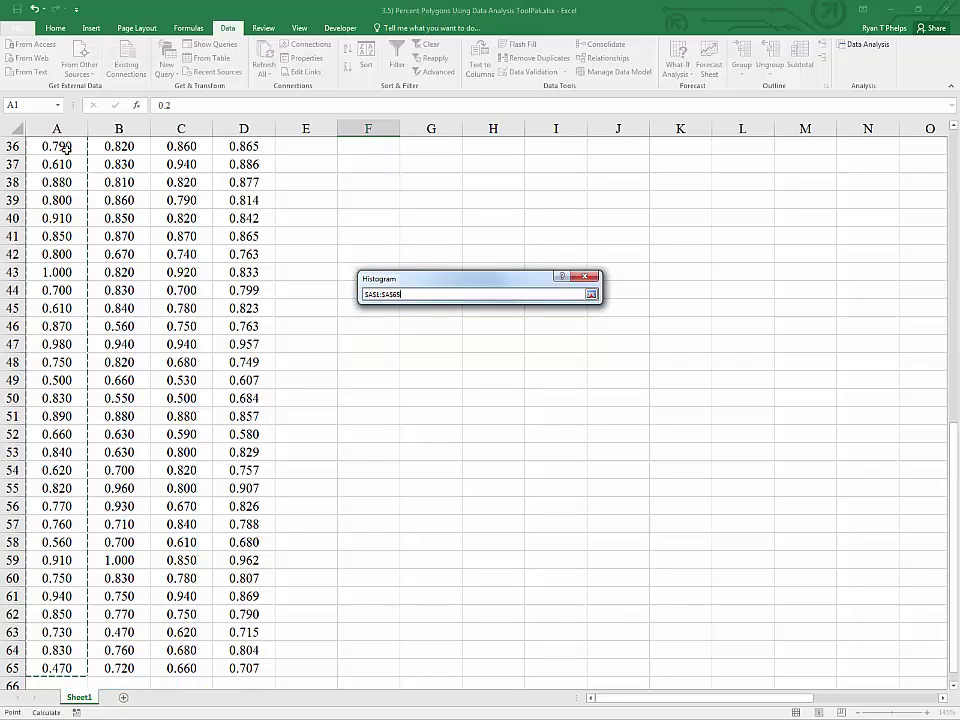
pyautogui.click(591, 296)
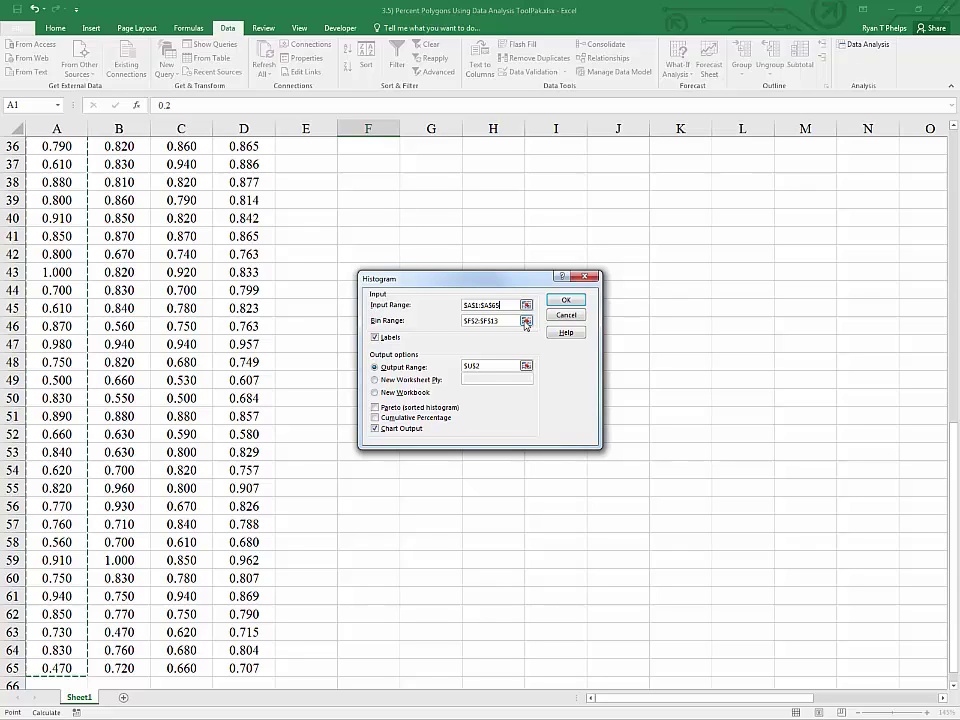
# - Set the histogram bin range to F1:F13, including the Bin header
pyautogui.click(525, 321)
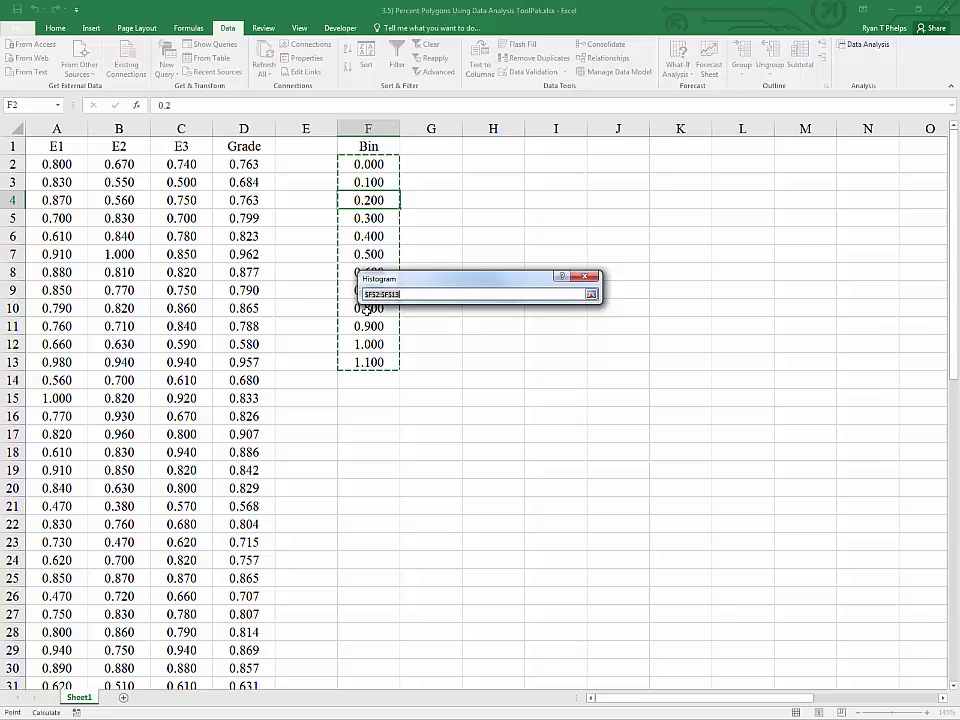
pyautogui.click(357, 146)
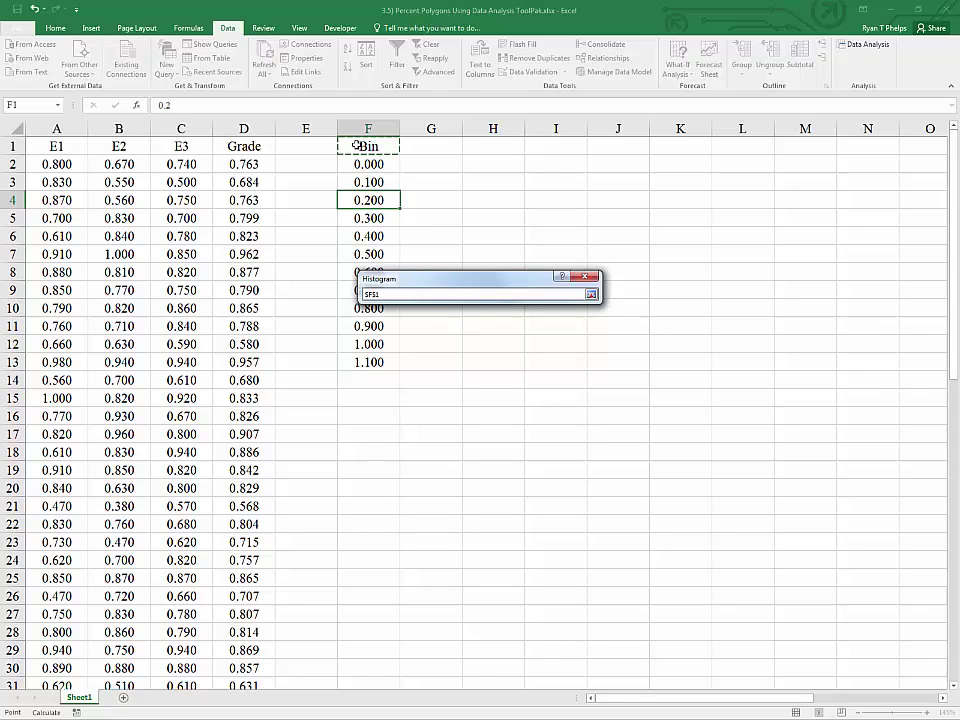
pyautogui.hotkey('ctrl', 'shift', 'Down')
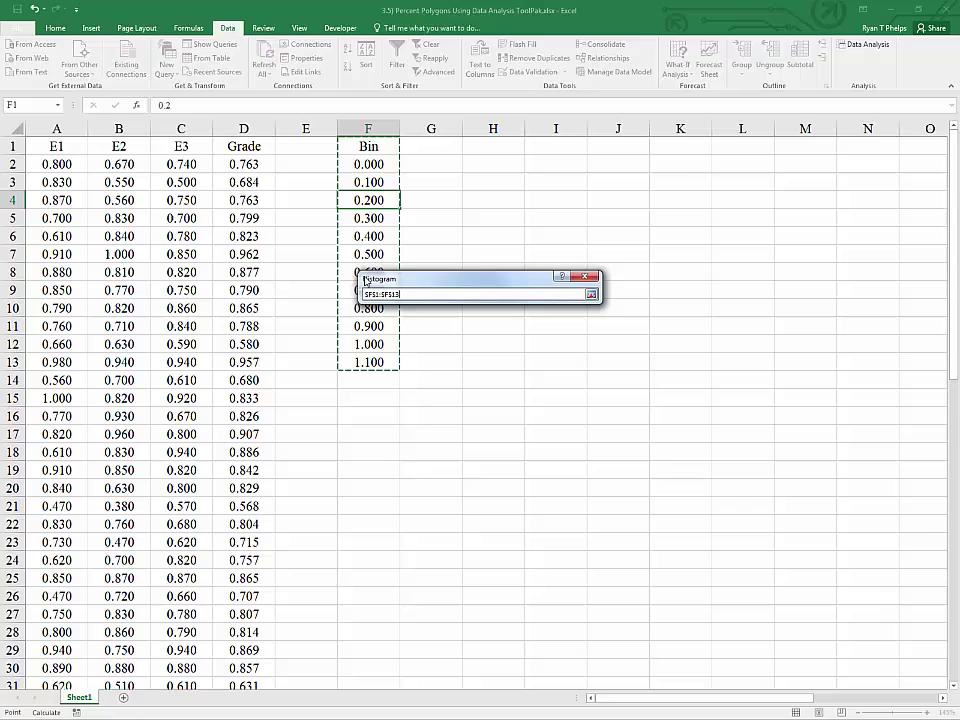
pyautogui.click(591, 294)
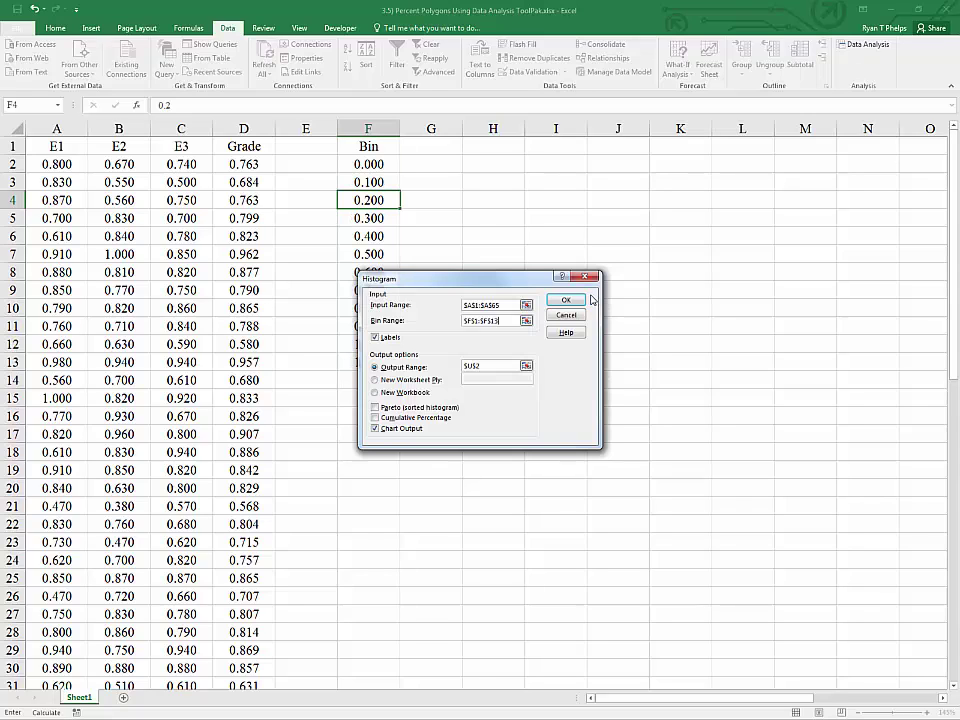
# - Turn on Chart Output and set the output range to cell I2 on this sheet
pyautogui.click(376, 429)
pyautogui.click(376, 393)
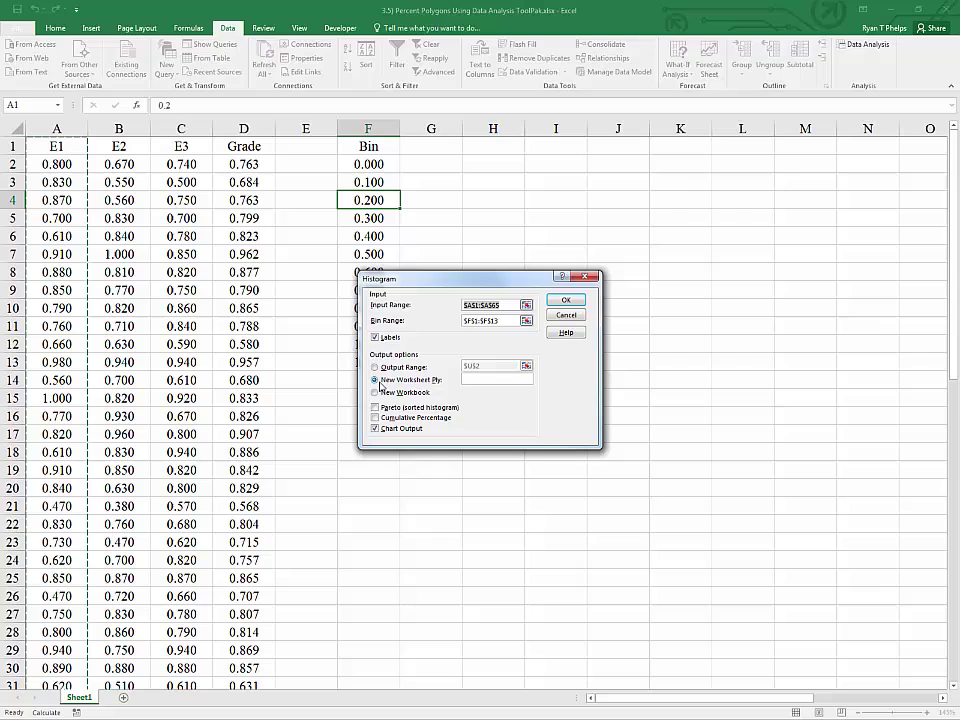
pyautogui.click(376, 367)
pyautogui.press('Return')
pyautogui.click(524, 365)
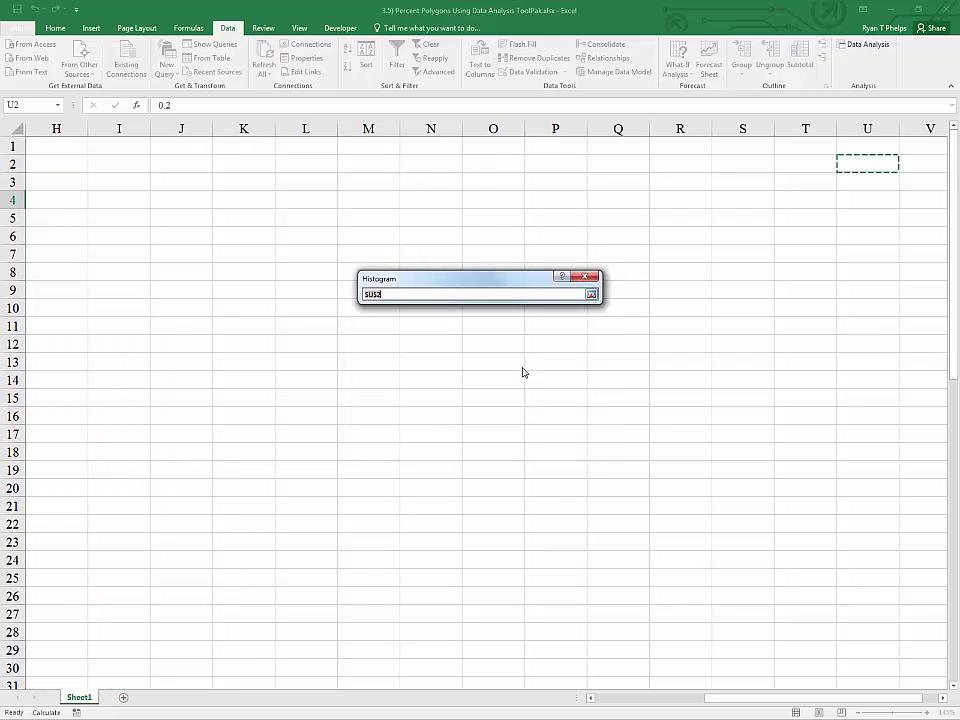
pyautogui.hotkey('ctrl', 'Home')
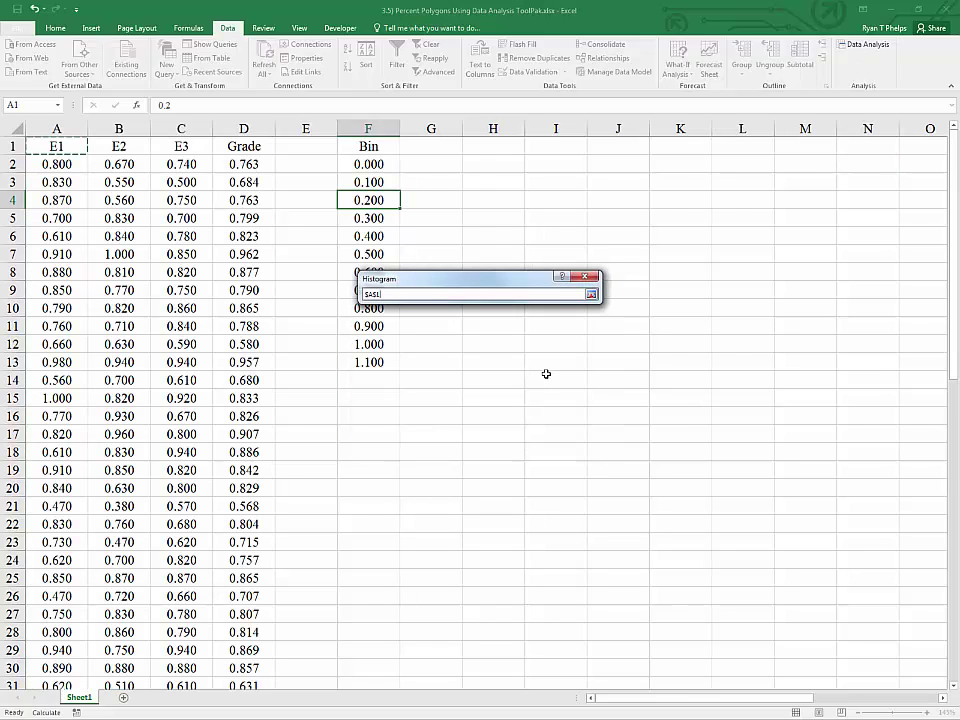
pyautogui.press('Right')
pyautogui.press('Right')
pyautogui.press('Right')
pyautogui.press('Right')
pyautogui.press('Right')
pyautogui.press('Right')
pyautogui.press('Right')
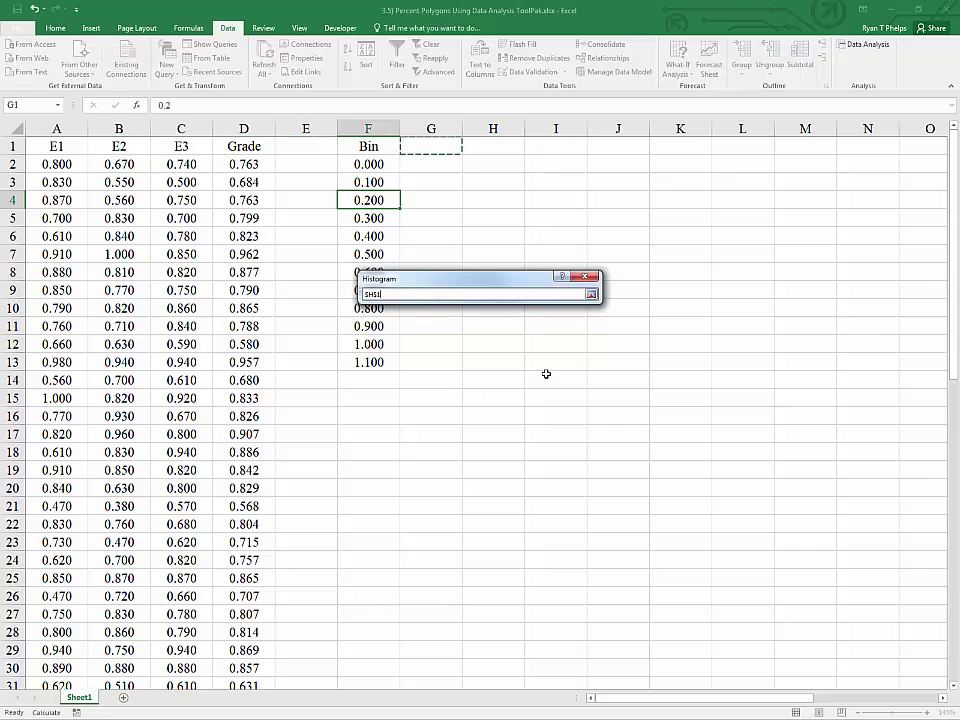
pyautogui.press('Right')
pyautogui.press('Down')
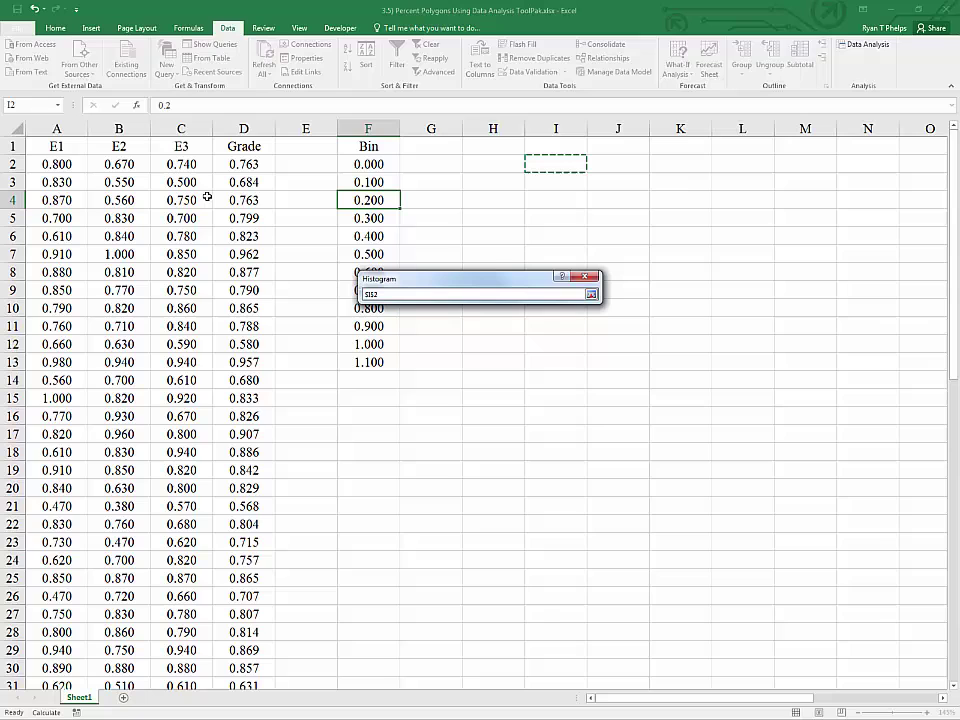
pyautogui.click(591, 294)
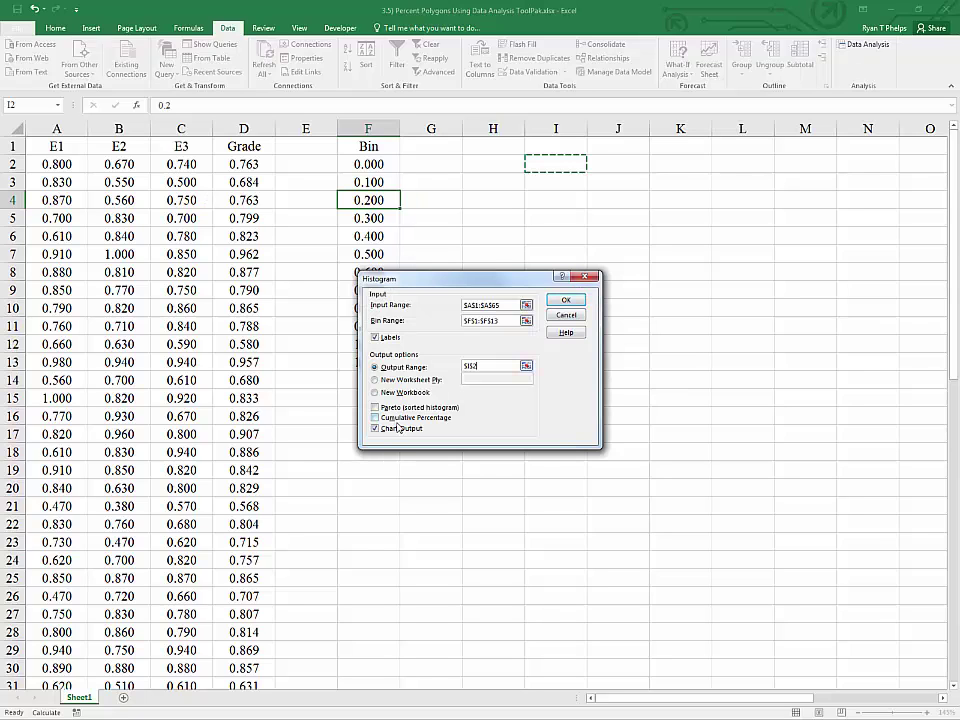
# - Run the histogram to create the Bin/Frequency table at I2 and review its values
pyautogui.click(564, 300)
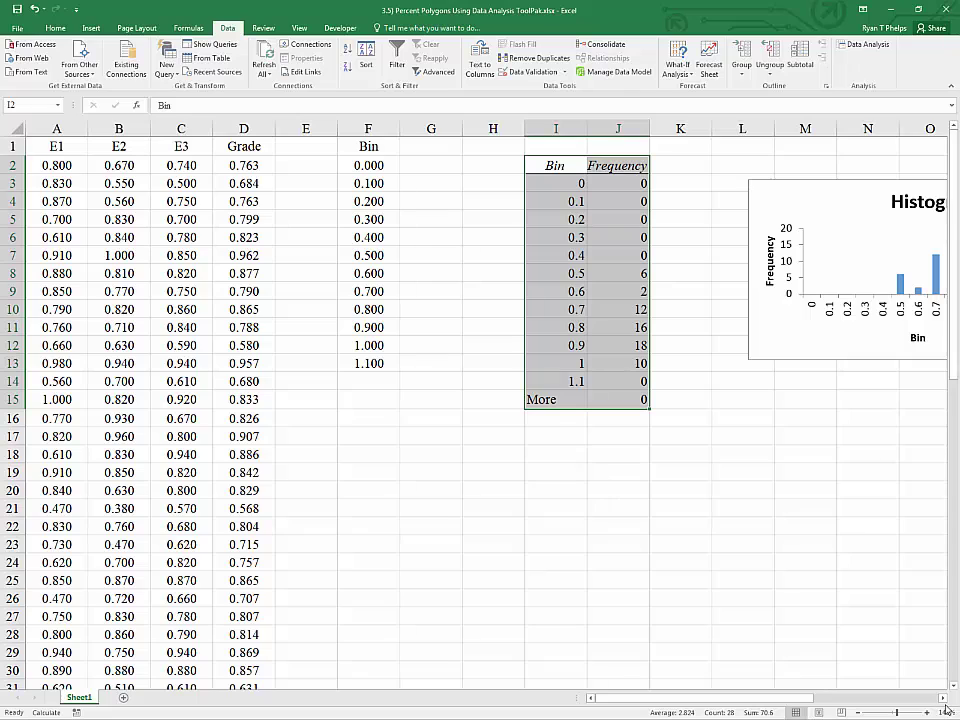
pyautogui.click(568, 184)
pyautogui.click(572, 201)
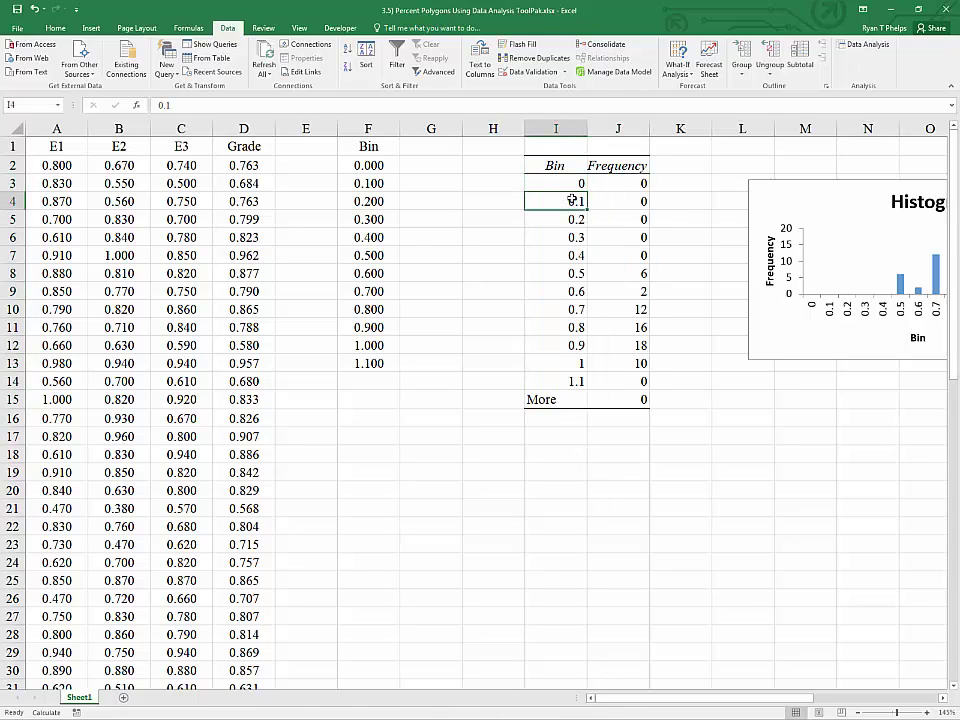
pyautogui.press('Up')
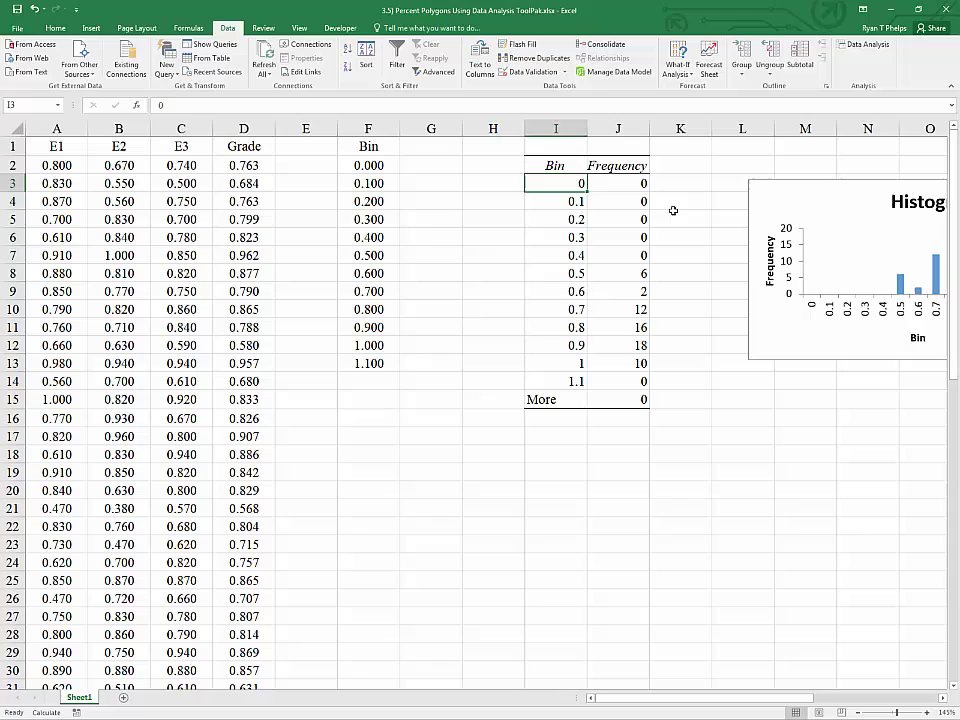
pyautogui.press('Right')
pyautogui.press('Down')
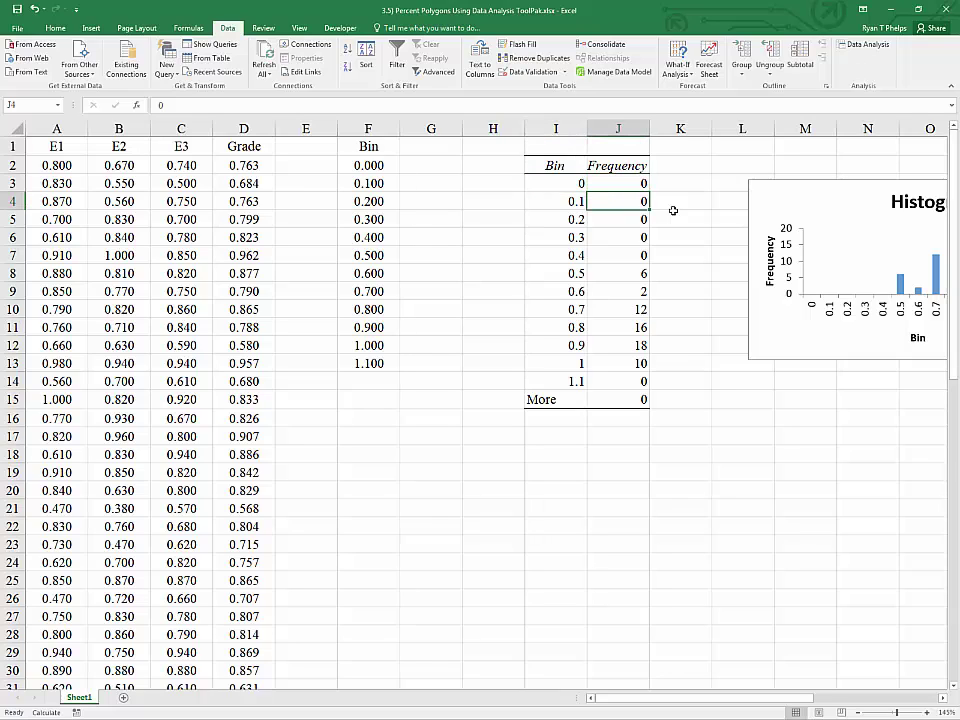
pyautogui.press('Left')
pyautogui.press('Right')
pyautogui.press('Left')
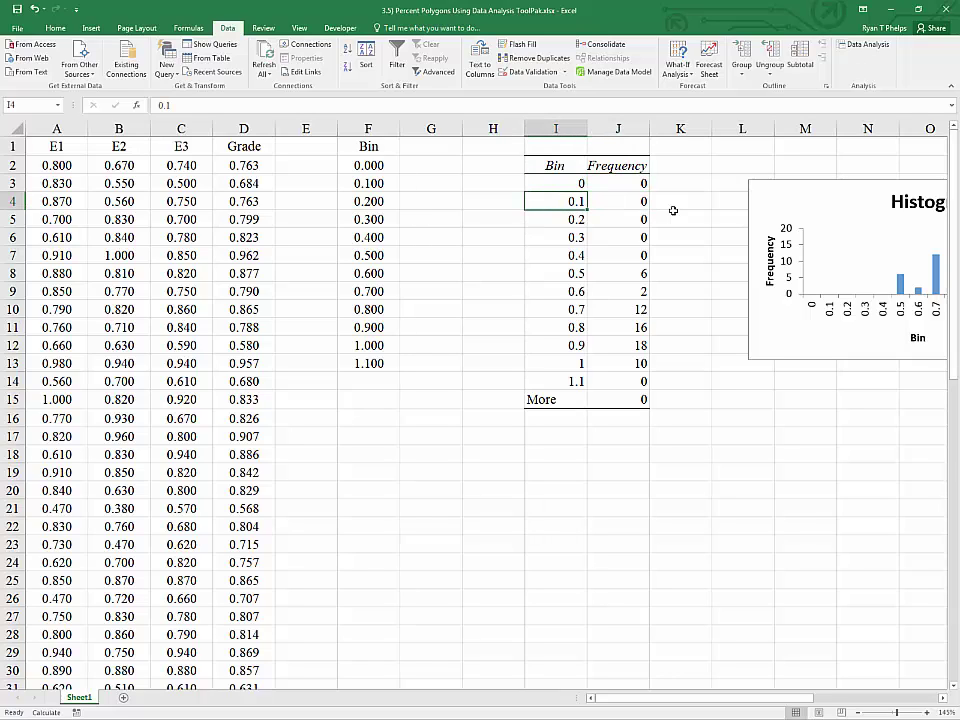
pyautogui.press('Up')
pyautogui.press('Down')
pyautogui.press('Down')
pyautogui.press('Down')
pyautogui.press('Down')
pyautogui.press('Down')
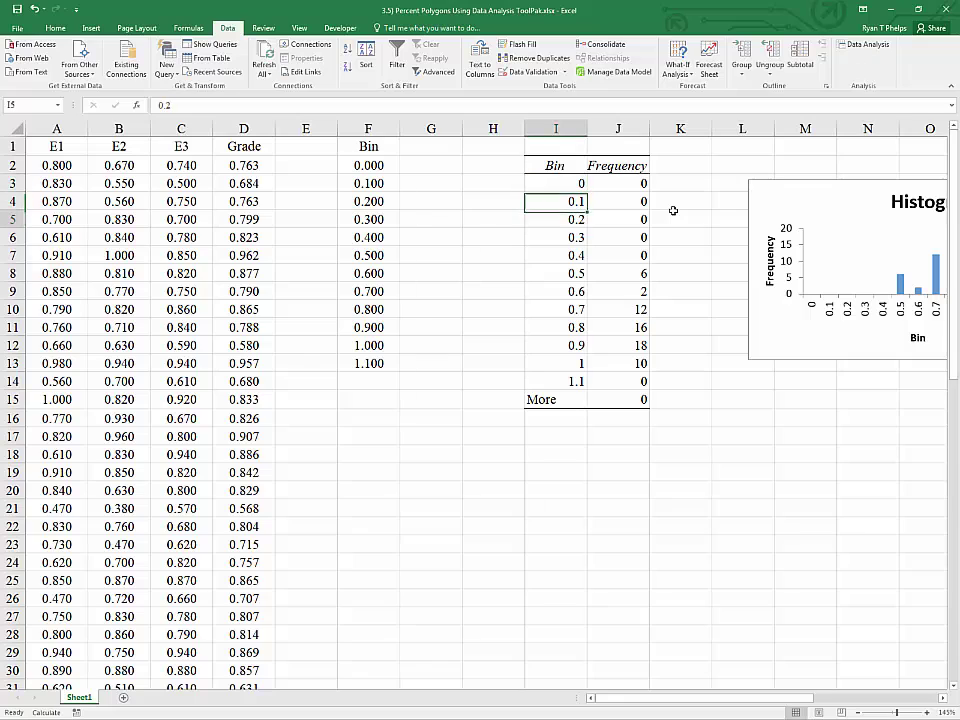
# - Delete the More row (I15:J15) from the frequency table
pyautogui.press('Down')
pyautogui.press('Down')
pyautogui.press('Down')
pyautogui.press('Down')
pyautogui.press('Down')
pyautogui.press('Down')
pyautogui.press('Down')
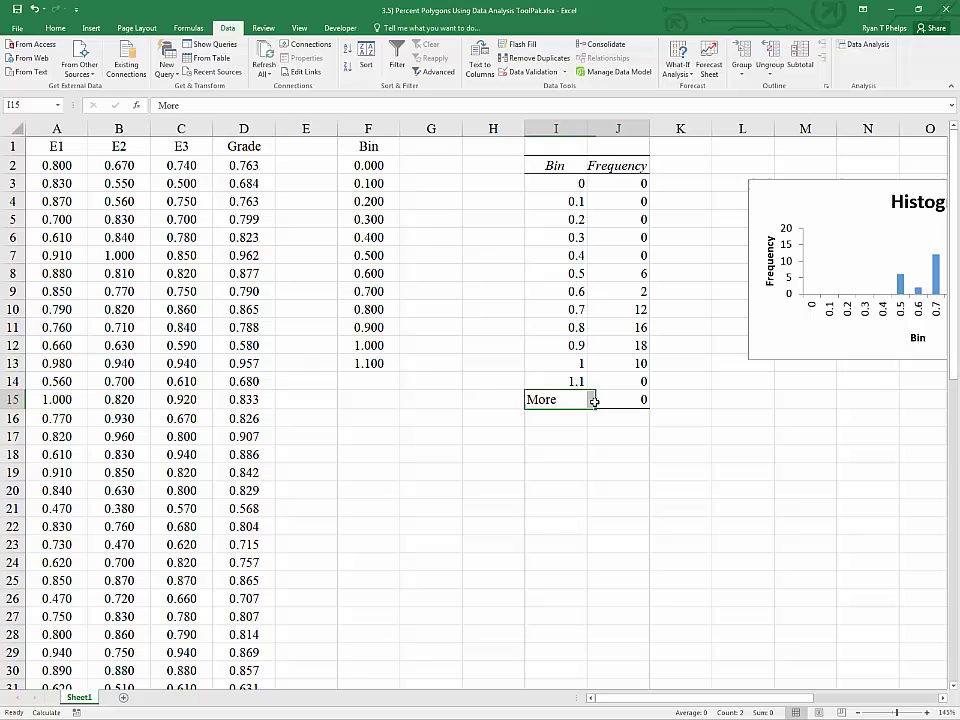
pyautogui.moveTo(594, 401); pyautogui.dragTo(645, 400)
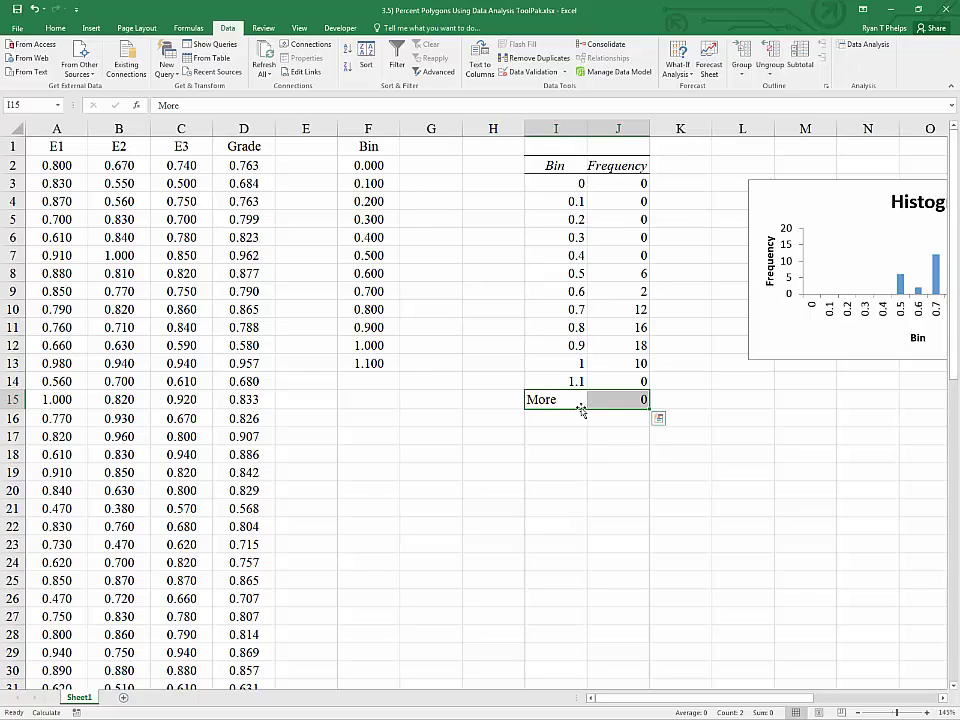
pyautogui.press('Delete')
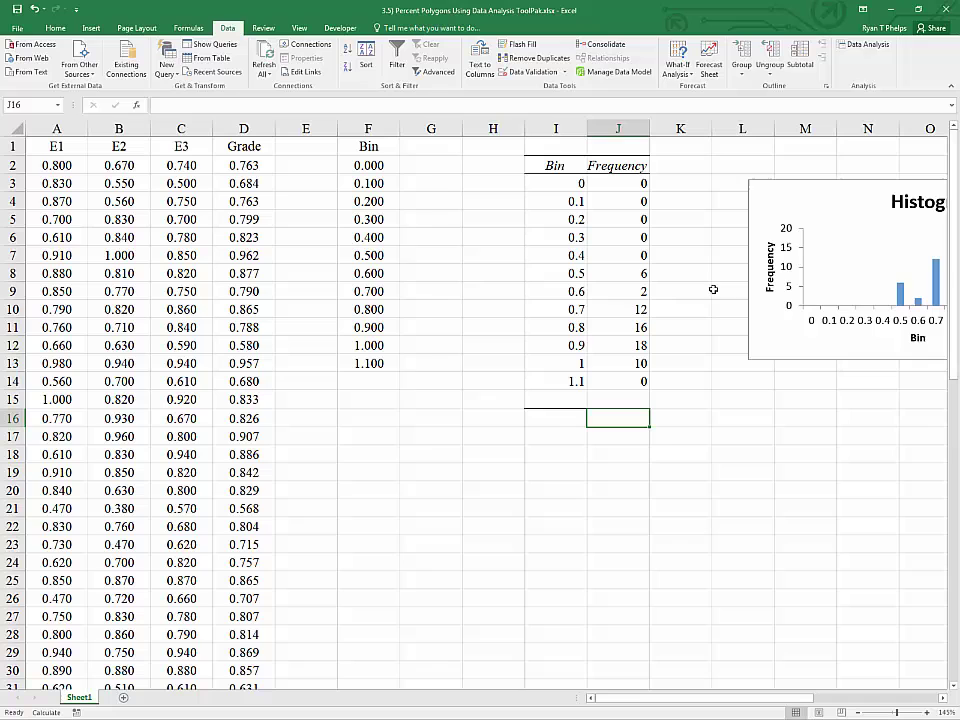
# - Move the histogram chart below the Bin/Frequency table, around rows 17–27, and deselect it
pyautogui.moveTo(779, 205); pyautogui.dragTo(368, 464)
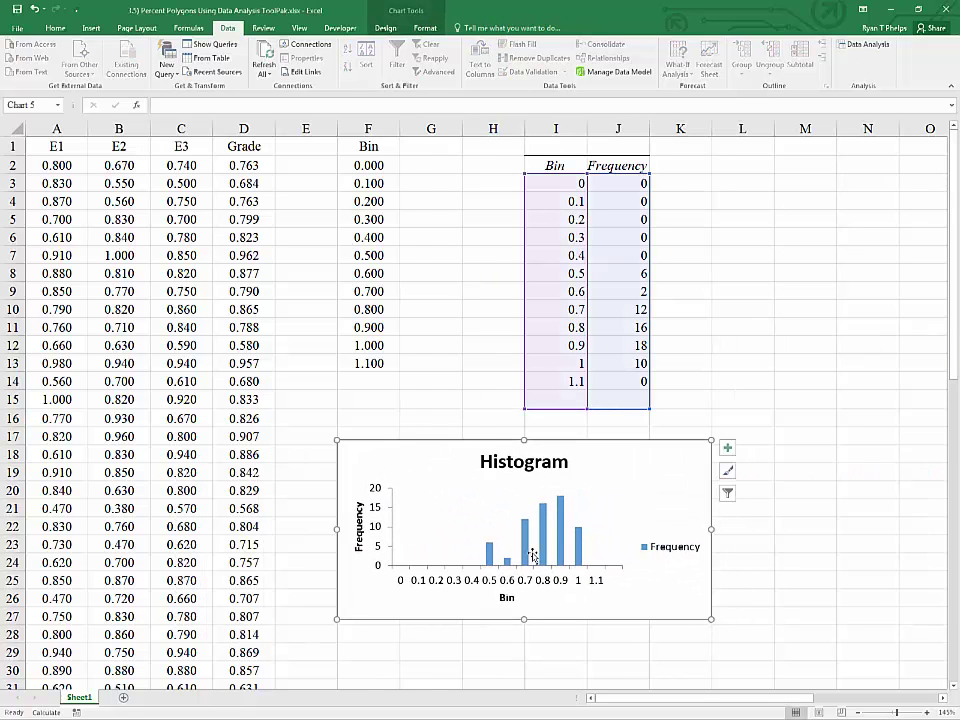
pyautogui.click(666, 189)
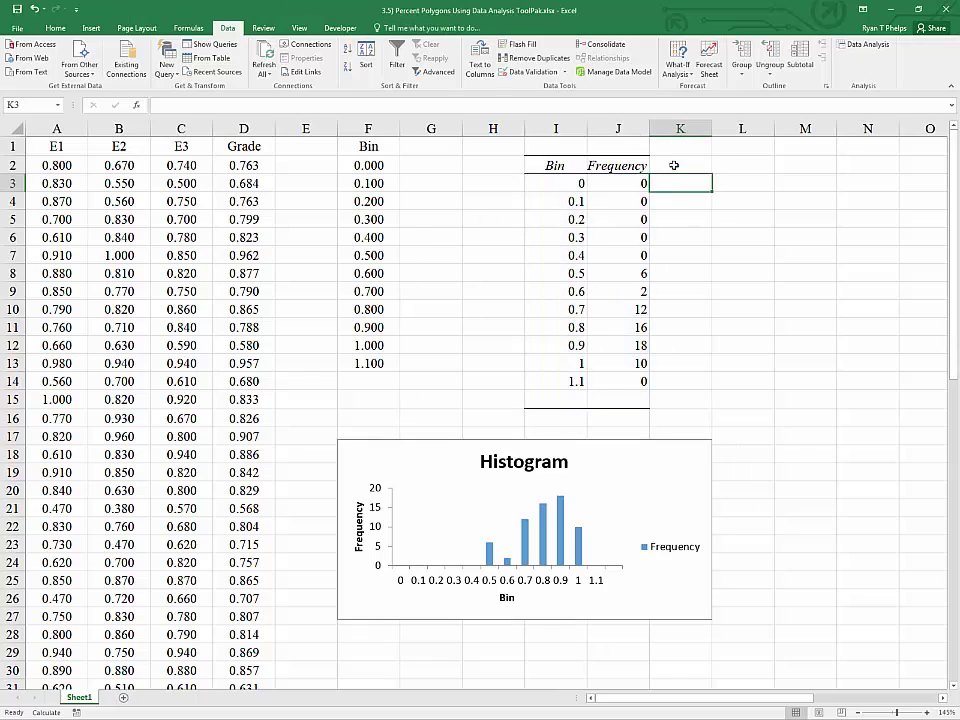
pyautogui.click(673, 165)
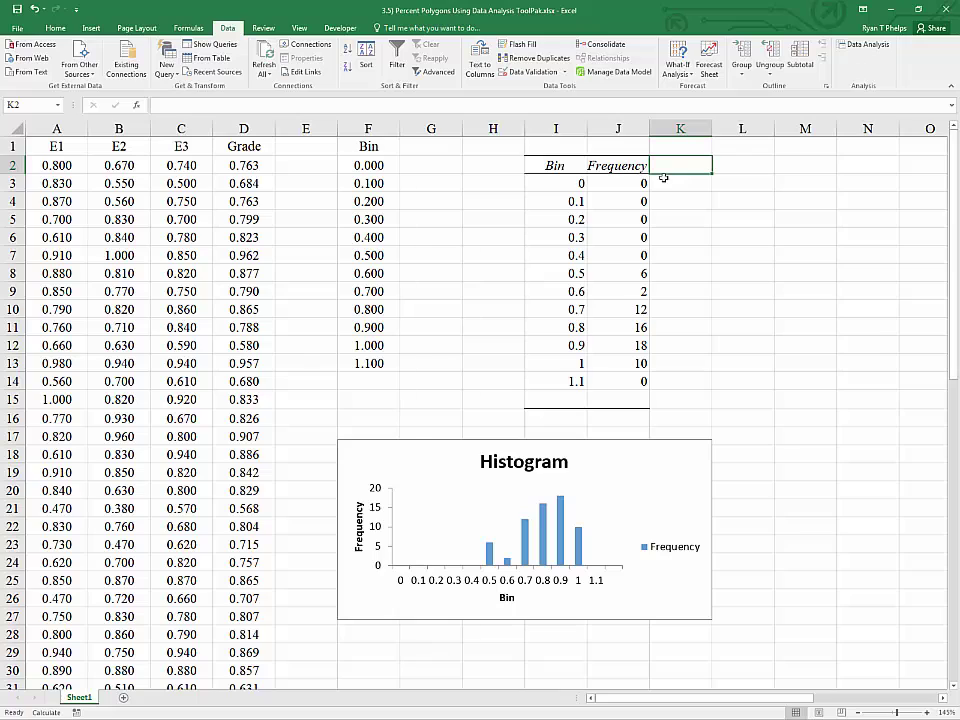
# - Add a 'Rel. Freq.' header in K2 beside Frequency and widen column K to fit
pyautogui.click(614, 170)
pyautogui.hotkey('ctrl', 'c')
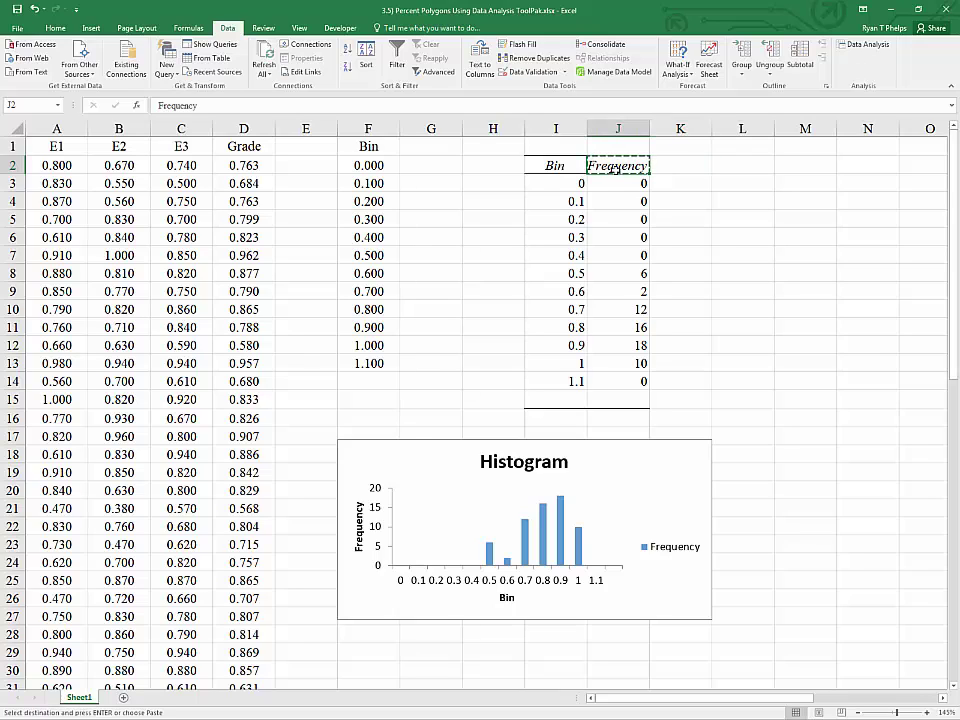
pyautogui.click(680, 166)
pyautogui.hotkey('ctrl', 'v')
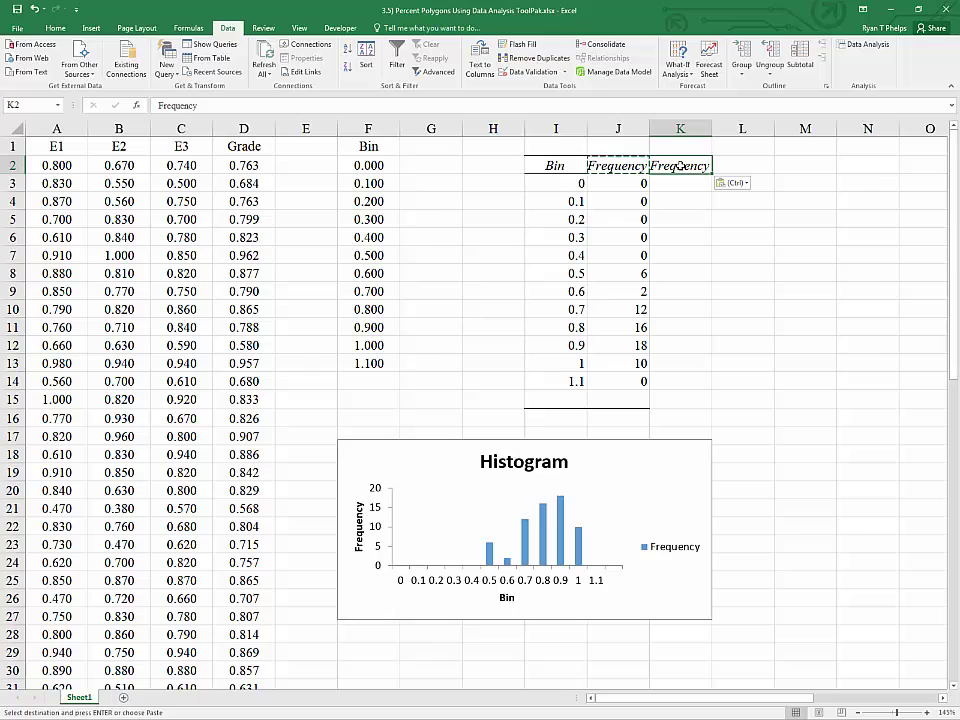
pyautogui.doubleClick(652, 166)
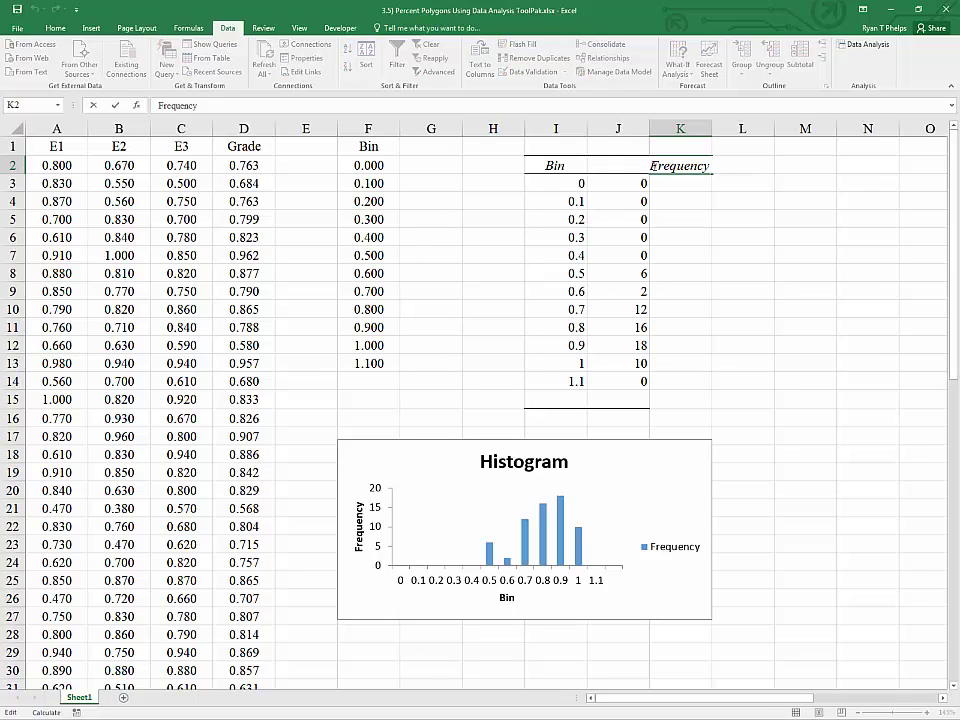
pyautogui.write('Rel.')
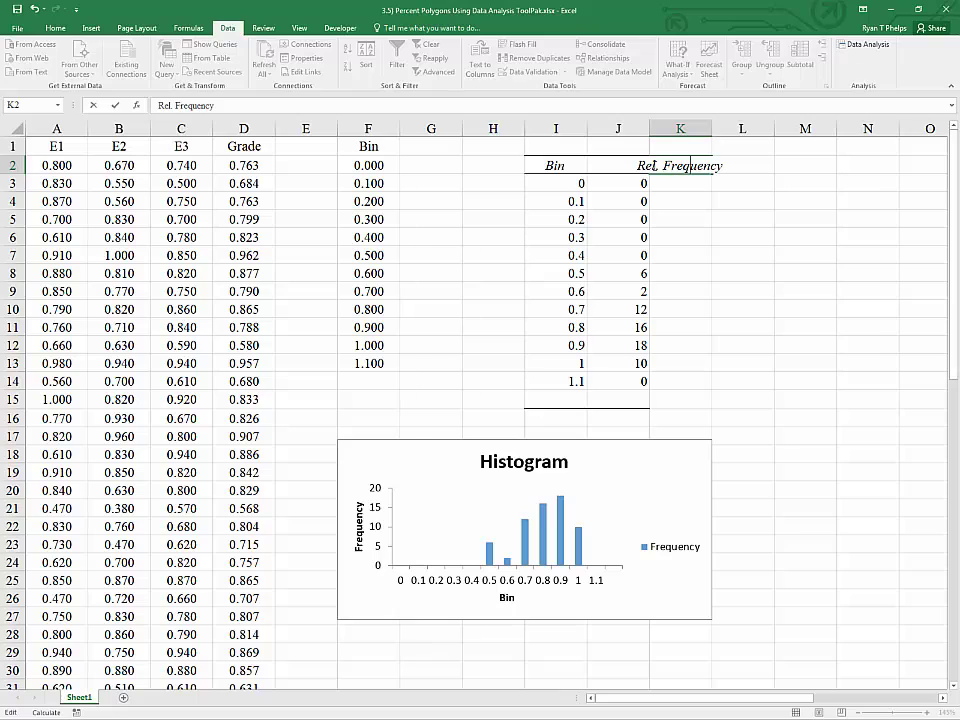
pyautogui.press('Delete')
pyautogui.press('Delete')
pyautogui.press('Delete')
pyautogui.press('Delete')
pyautogui.press('Delete')
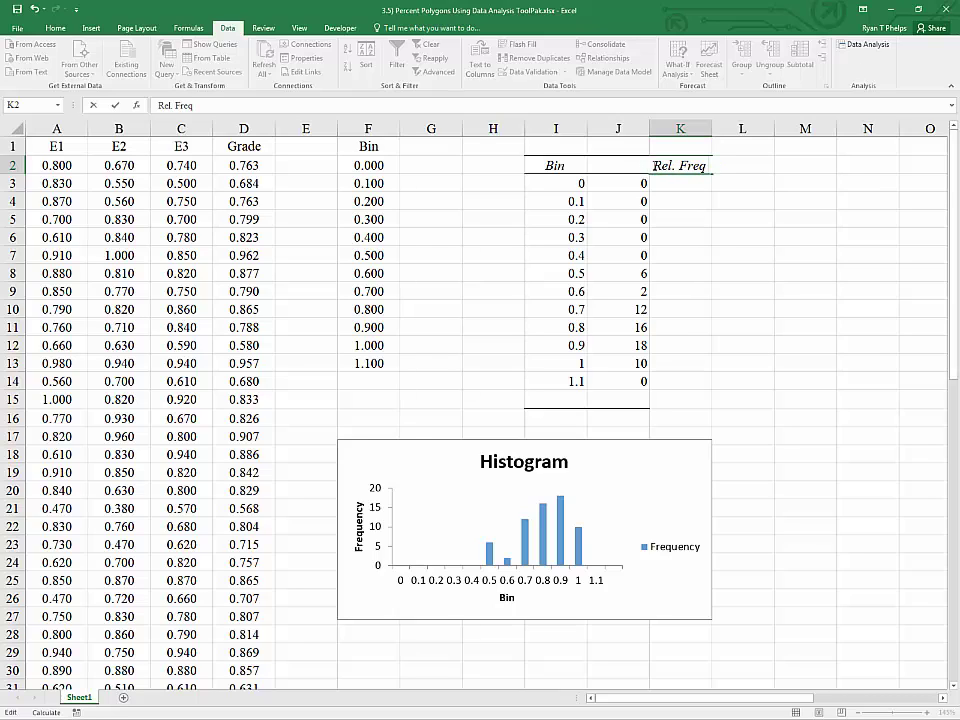
pyautogui.write('.')
pyautogui.click(679, 216)
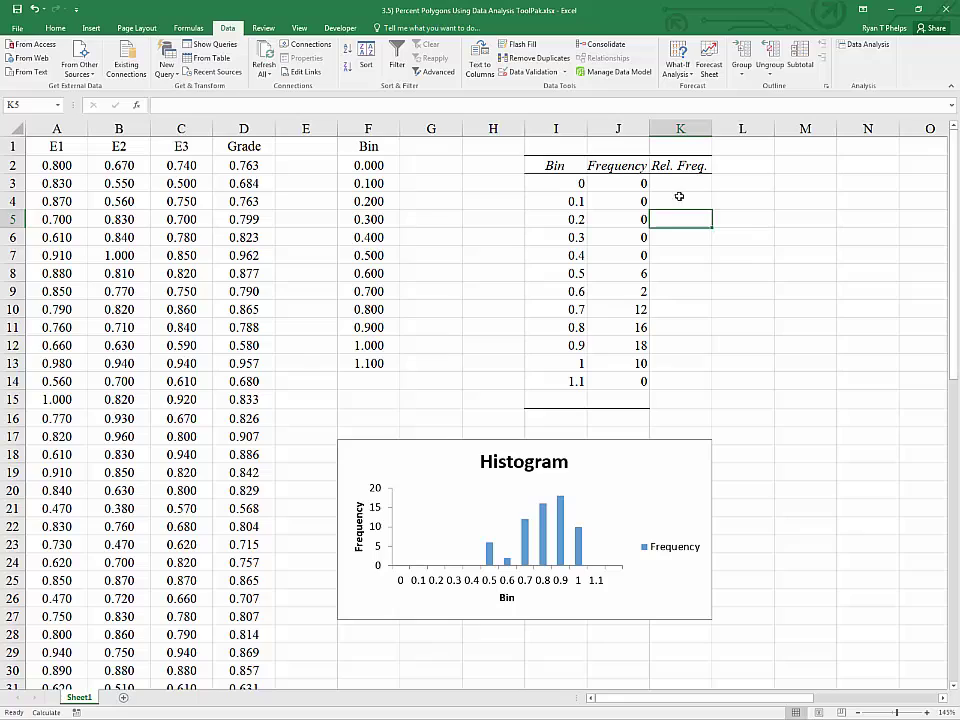
pyautogui.click(680, 166)
pyautogui.moveTo(712, 131); pyautogui.dragTo(720, 131)
pyautogui.click(680, 188)
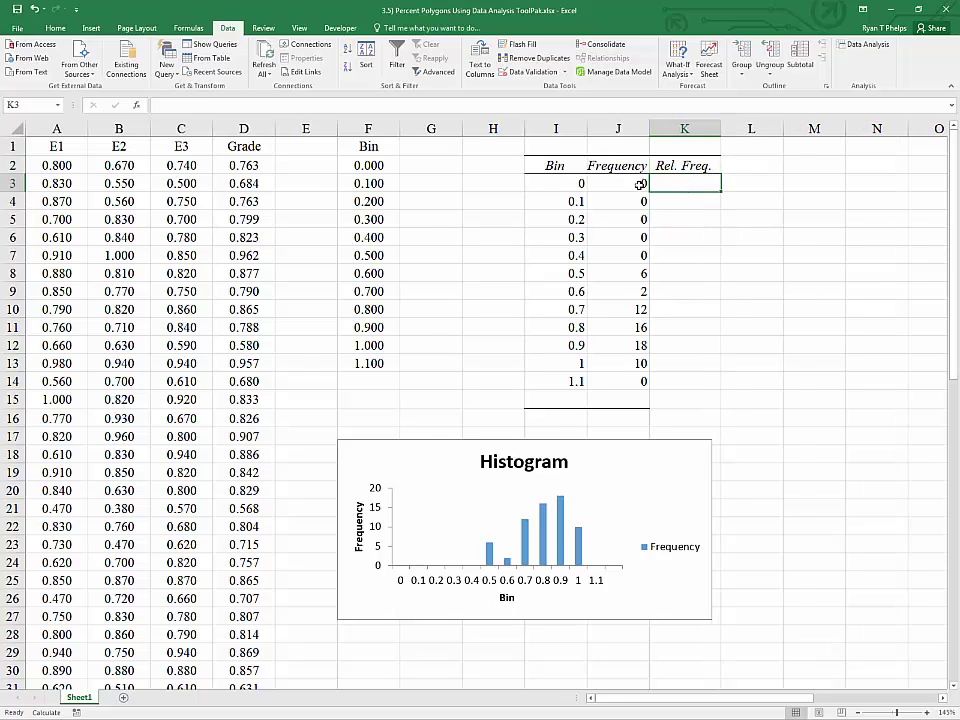
# - Total the frequency counts in J16 with =SUM(J3:J15), giving 64
pyautogui.click(640, 185)
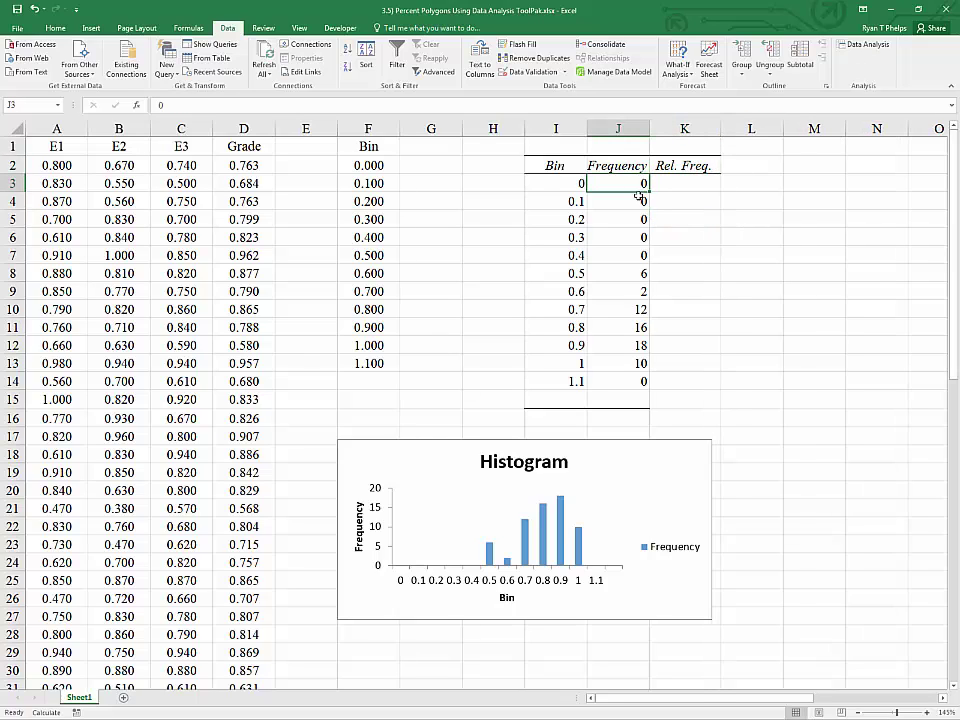
pyautogui.click(638, 396)
pyautogui.scroll(-1, 638, 396)
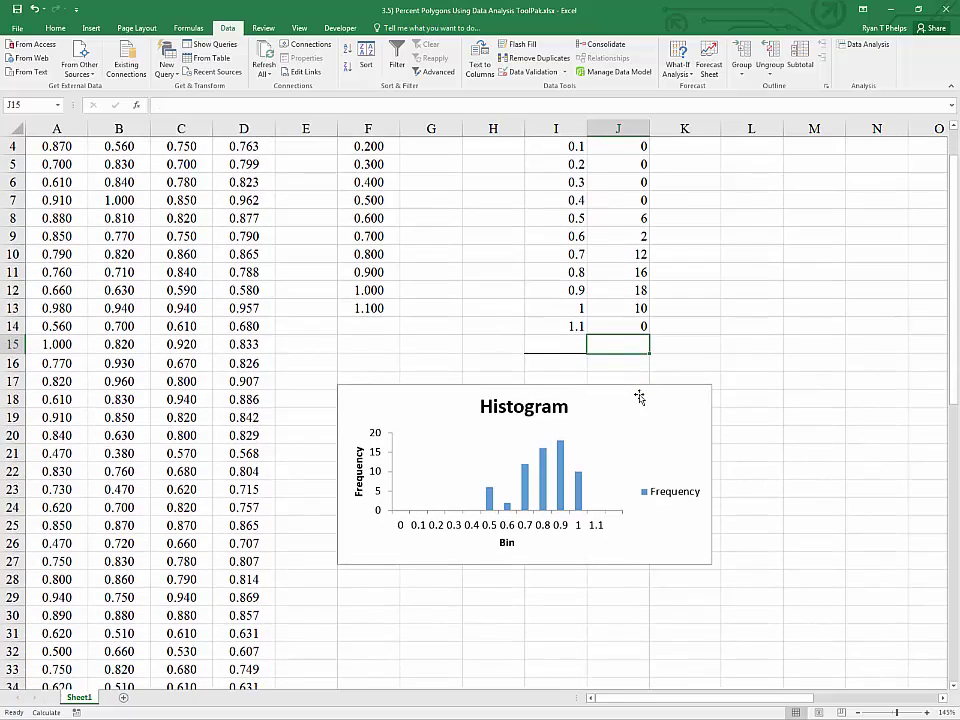
pyautogui.scroll(1, 638, 396)
pyautogui.click(638, 413)
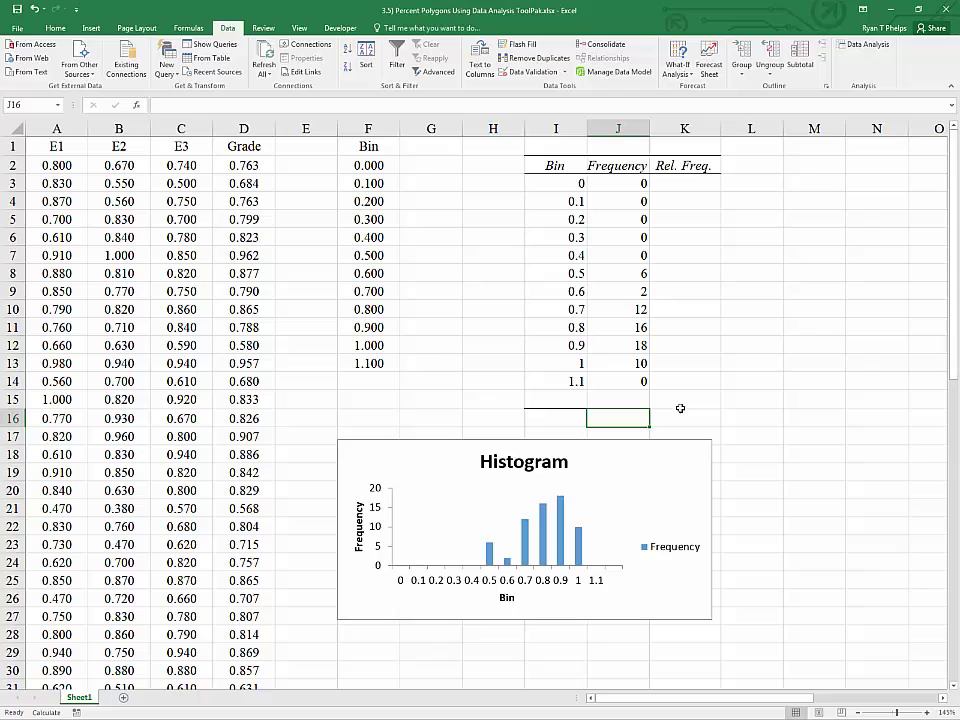
pyautogui.click(46, 31)
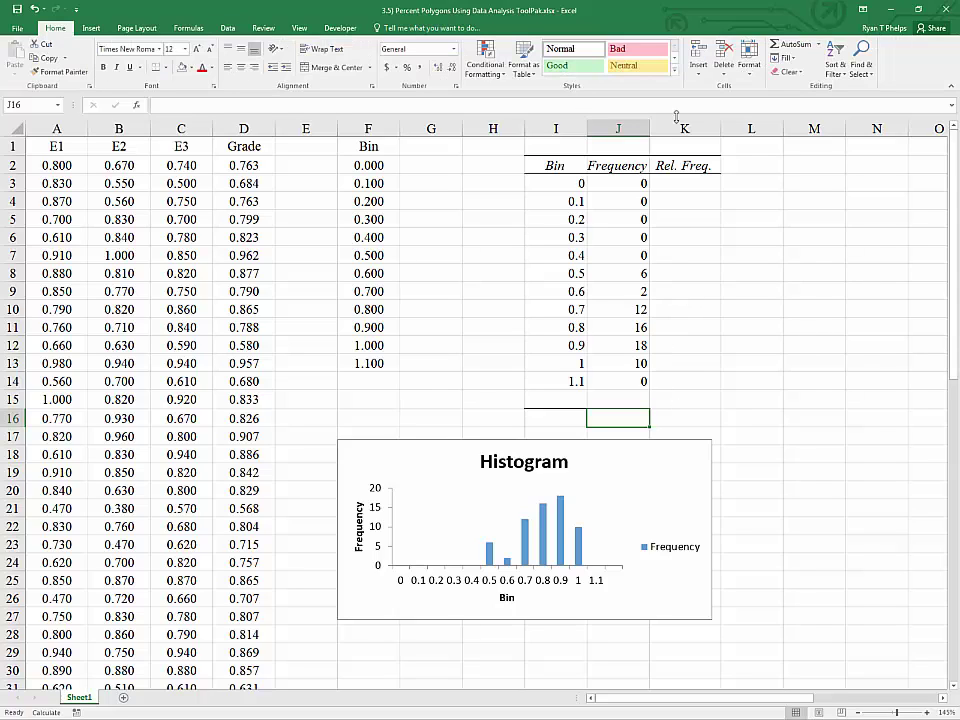
pyautogui.click(785, 48)
pyautogui.press('Return')
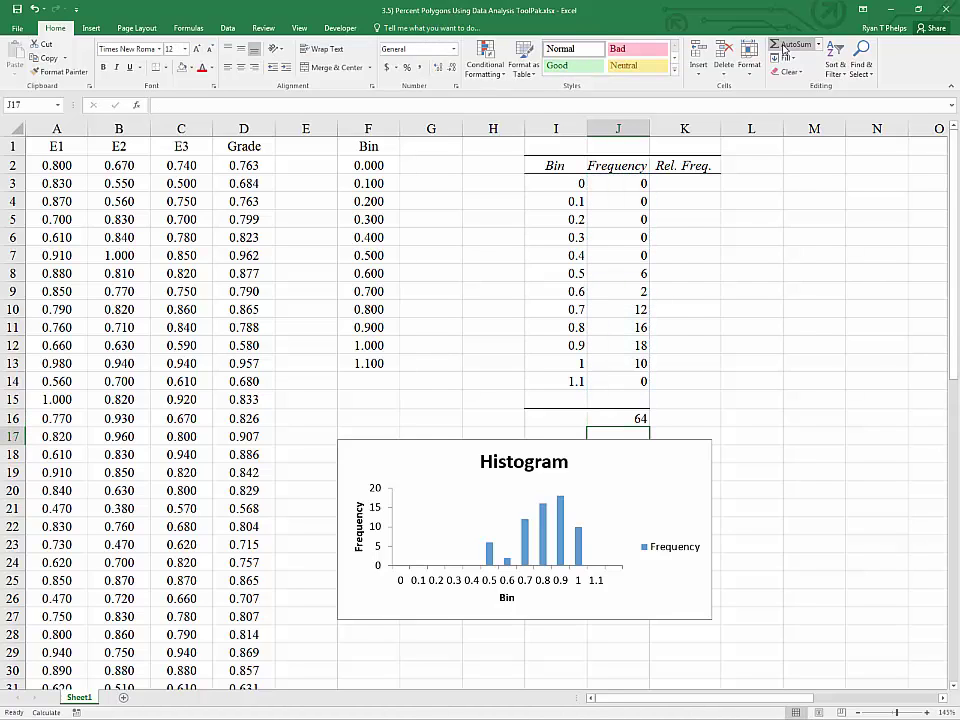
pyautogui.press('Up')
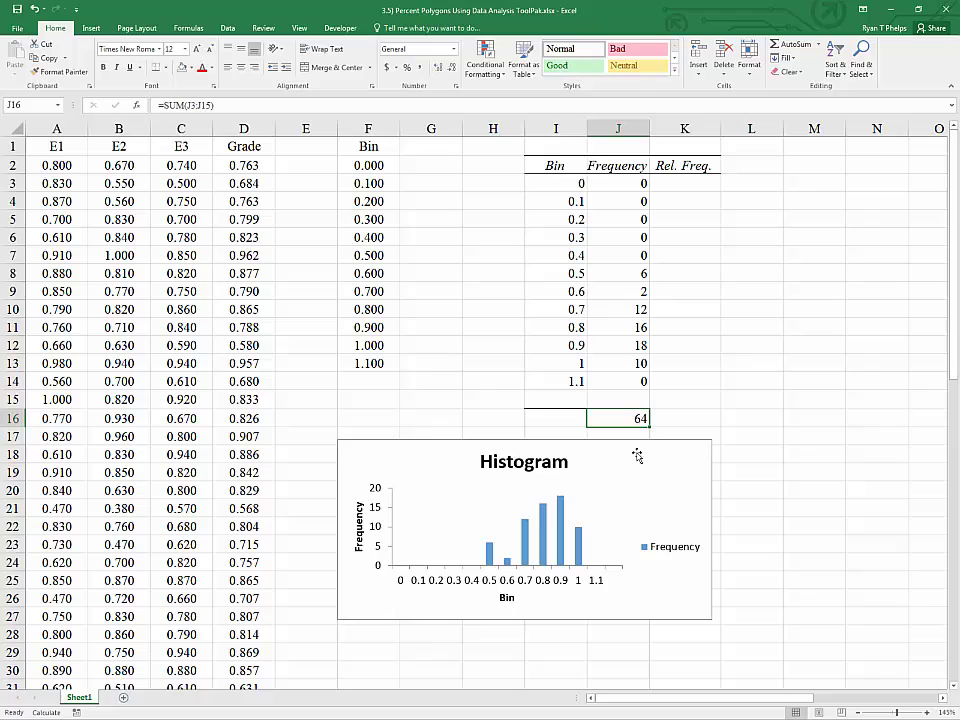
pyautogui.click(716, 425)
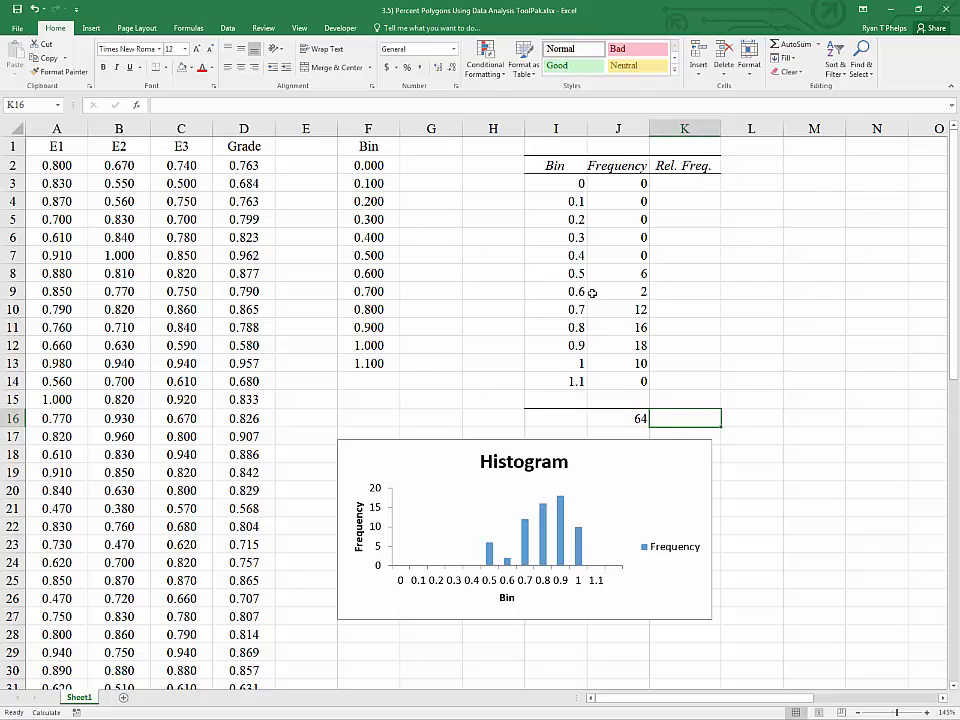
# - Merge and centre I1:K1 with the heading 'Exam 1'
pyautogui.click(575, 142)
pyautogui.moveTo(575, 142); pyautogui.dragTo(690, 143)
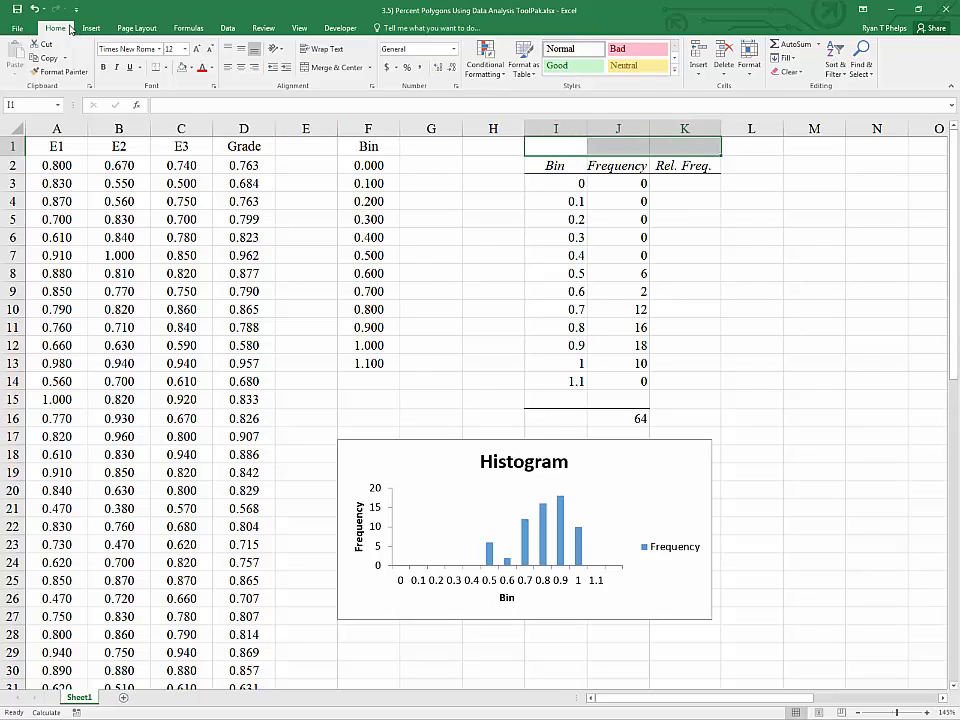
pyautogui.click(330, 67)
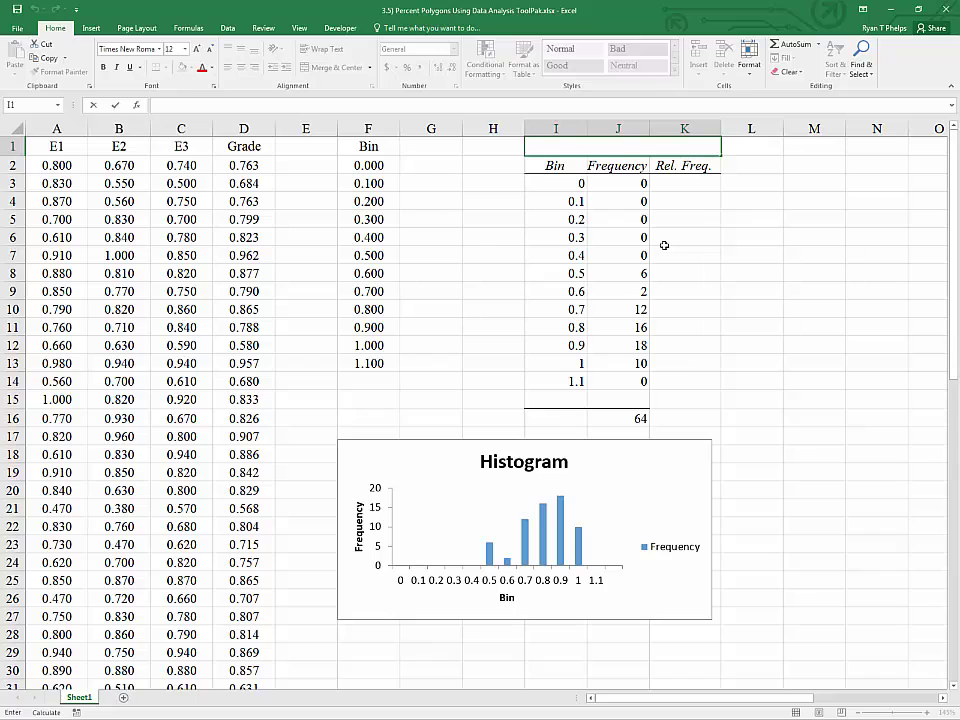
pyautogui.write('Exam 1')
pyautogui.press('Return')
# - Point out the E2, E3 and Grade columns, then select K3
pyautogui.click(624, 236)
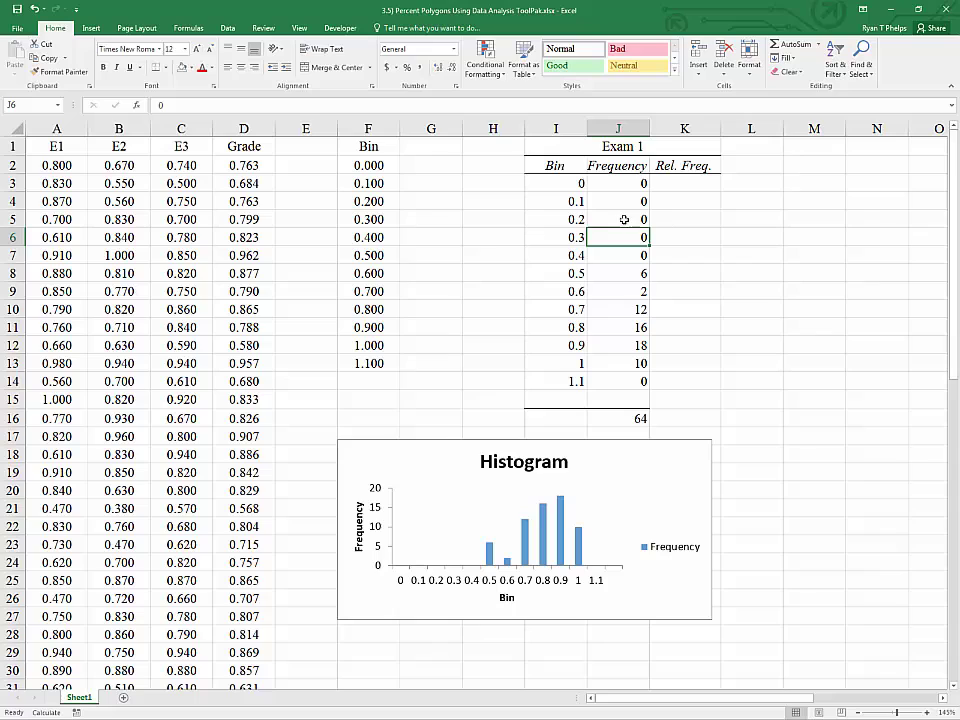
pyautogui.click(122, 148)
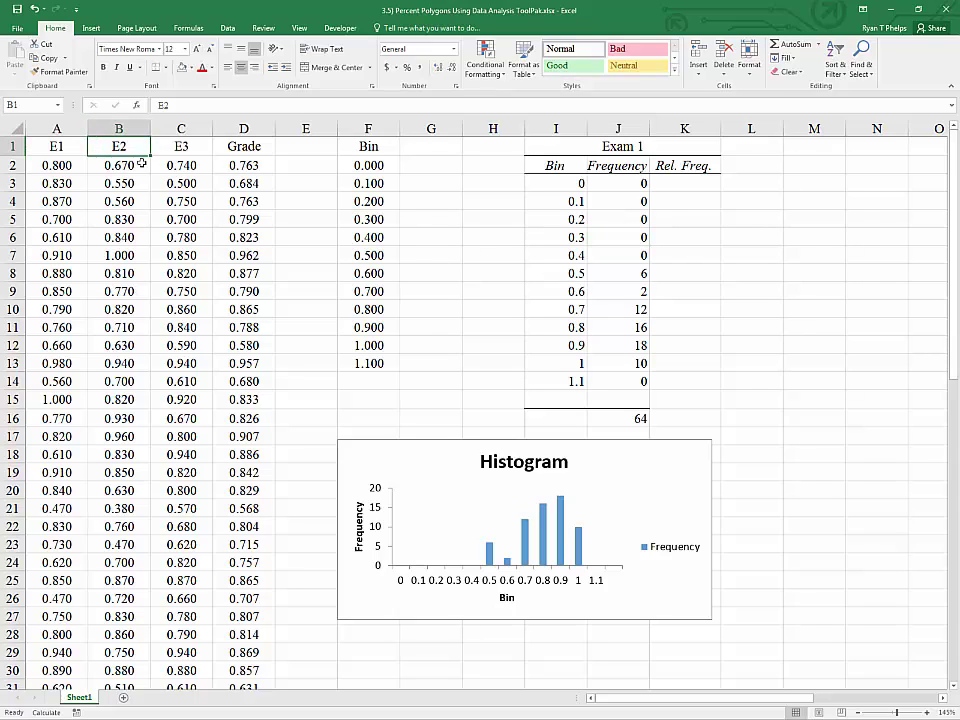
pyautogui.click(182, 150)
pyautogui.click(255, 147)
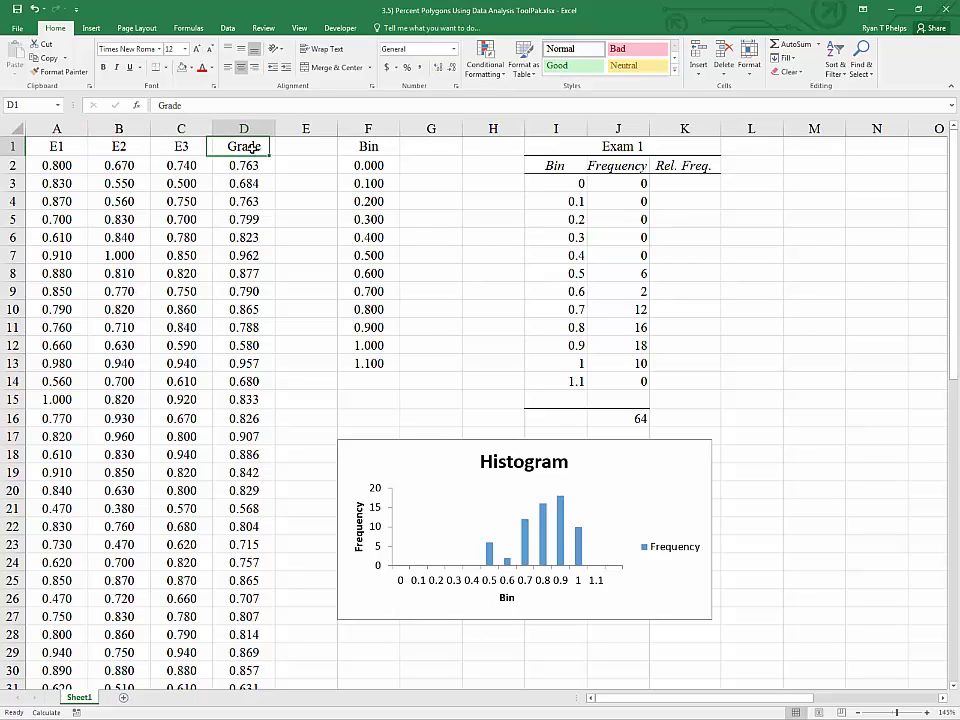
pyautogui.click(676, 187)
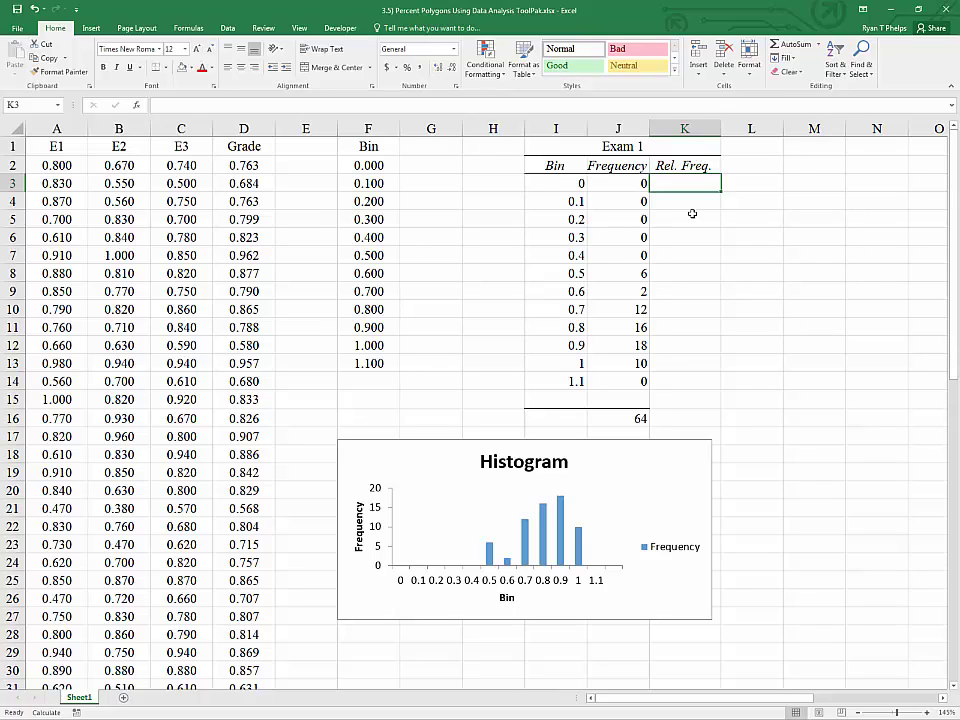
# - Enter =J3/J$16 in K3 as the first relative frequency
pyautogui.write('=')
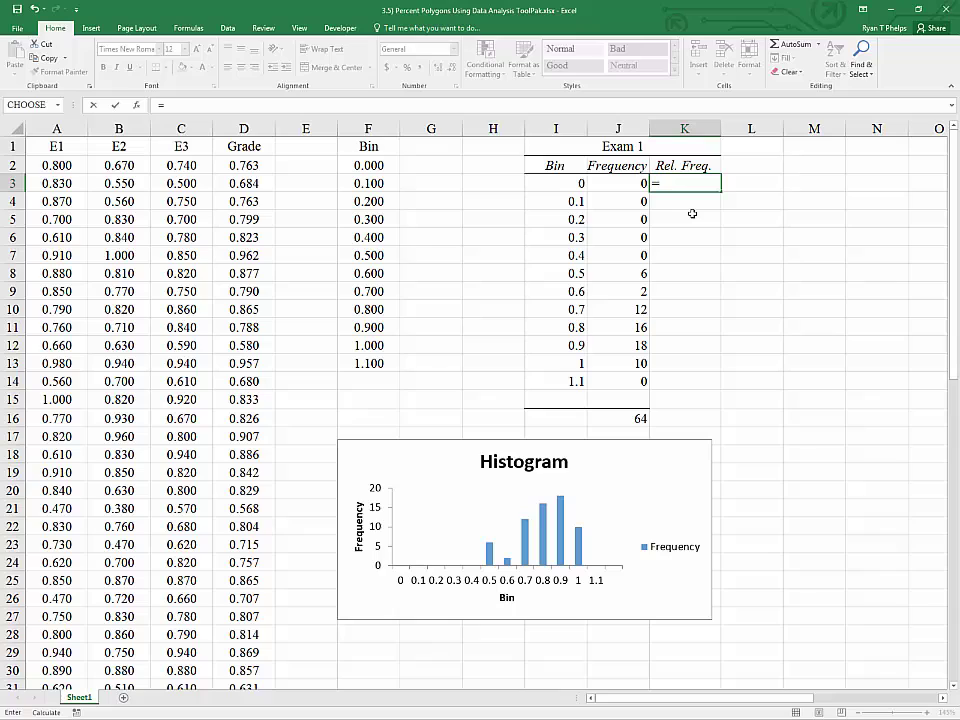
pyautogui.press('Left')
pyautogui.write('/')
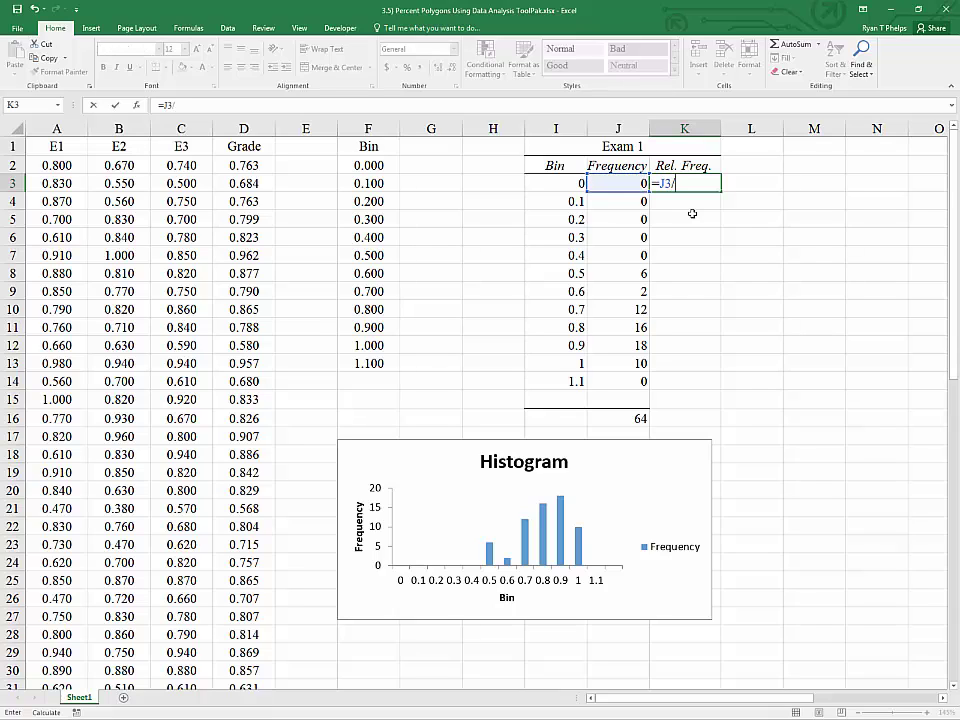
pyautogui.click(633, 418)
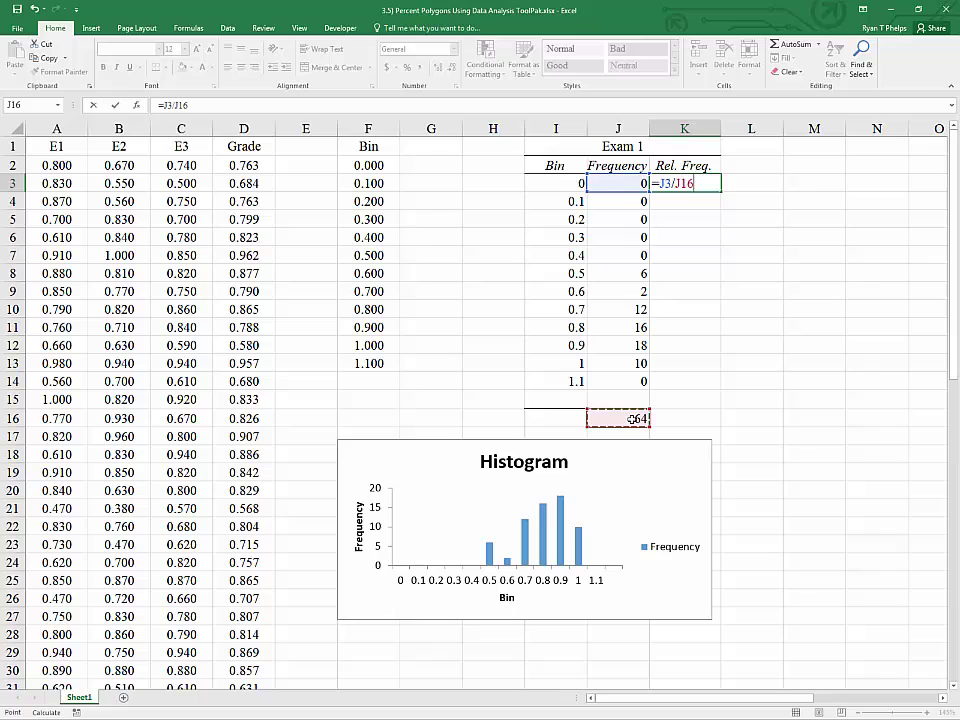
pyautogui.press('F4')
pyautogui.press('F4')
pyautogui.press('Return')
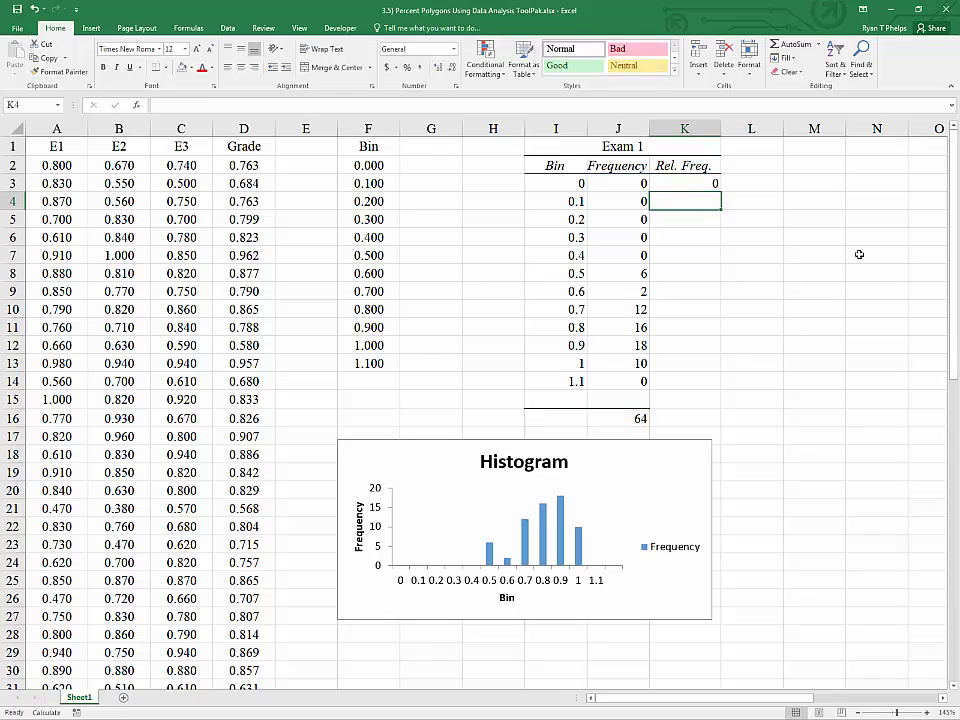
# - Copy K3's relative frequency formula down to K14 and check the formulas in K8 and K10
pyautogui.click(692, 185)
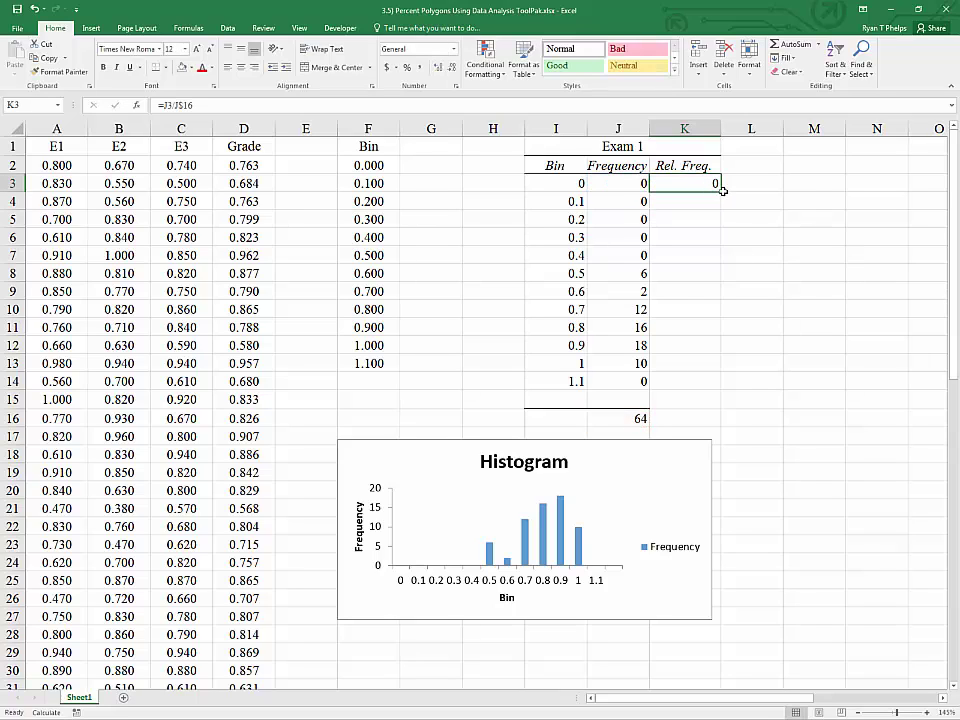
pyautogui.doubleClick(720, 192)
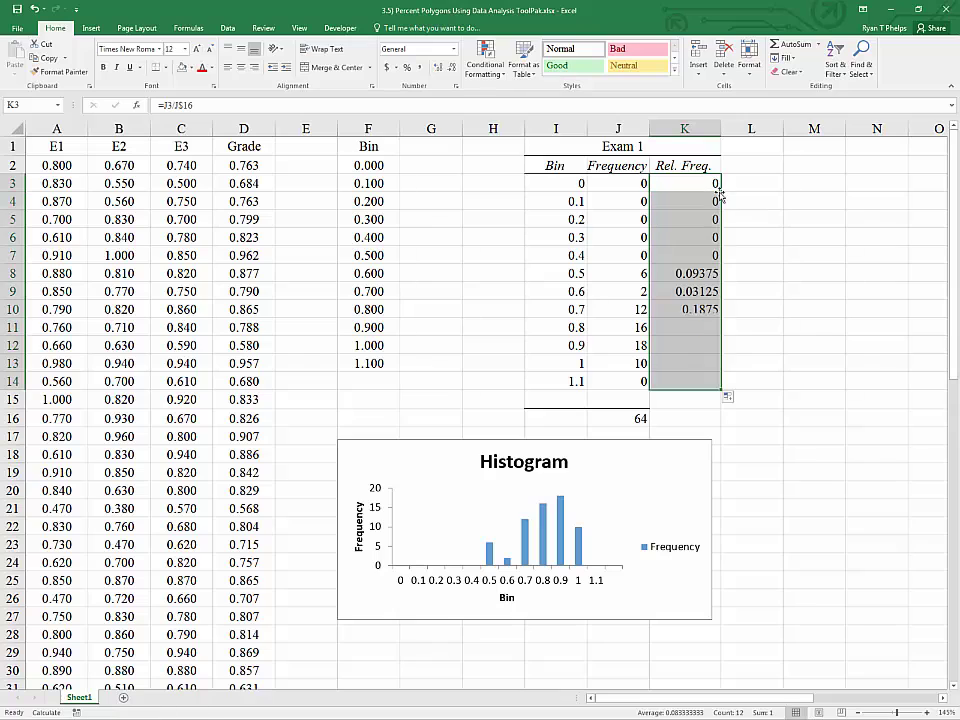
pyautogui.doubleClick(692, 273)
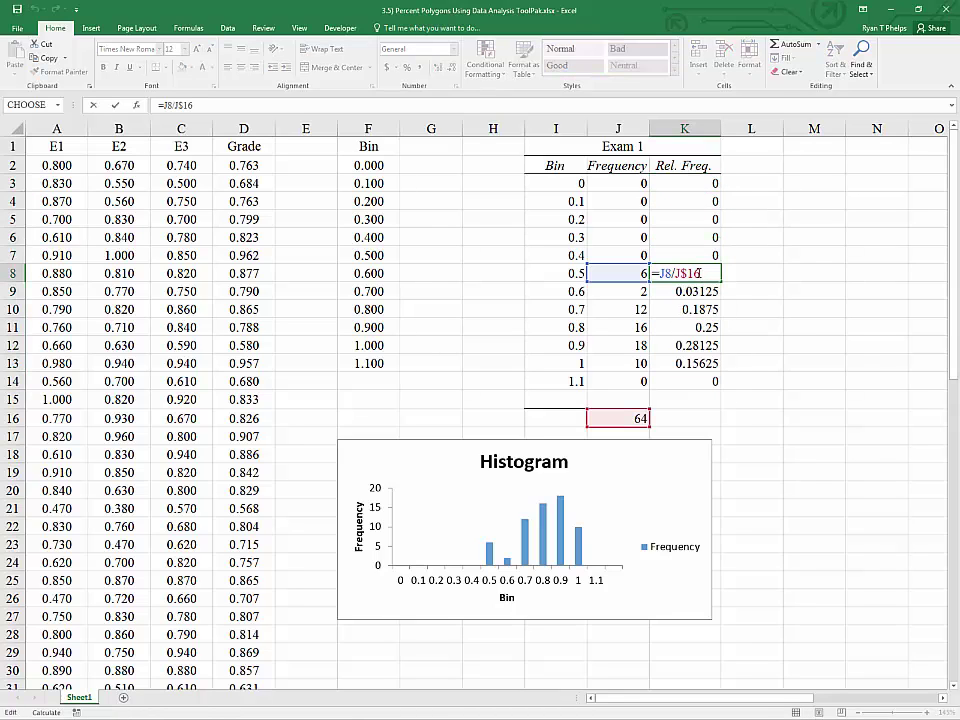
pyautogui.click(690, 291)
pyautogui.doubleClick(690, 309)
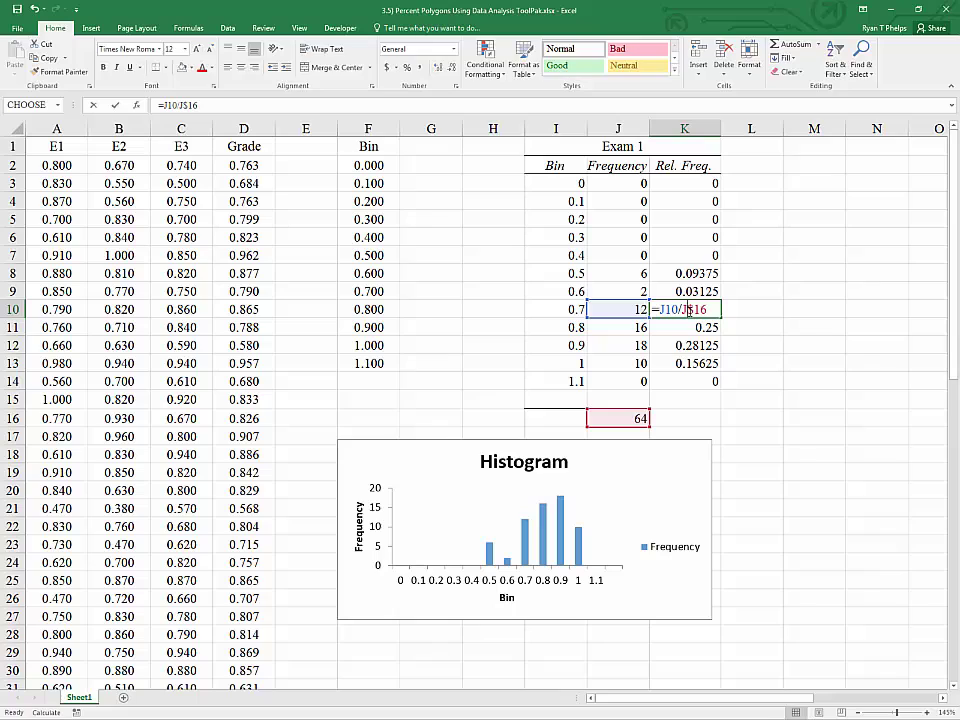
pyautogui.press('Escape')
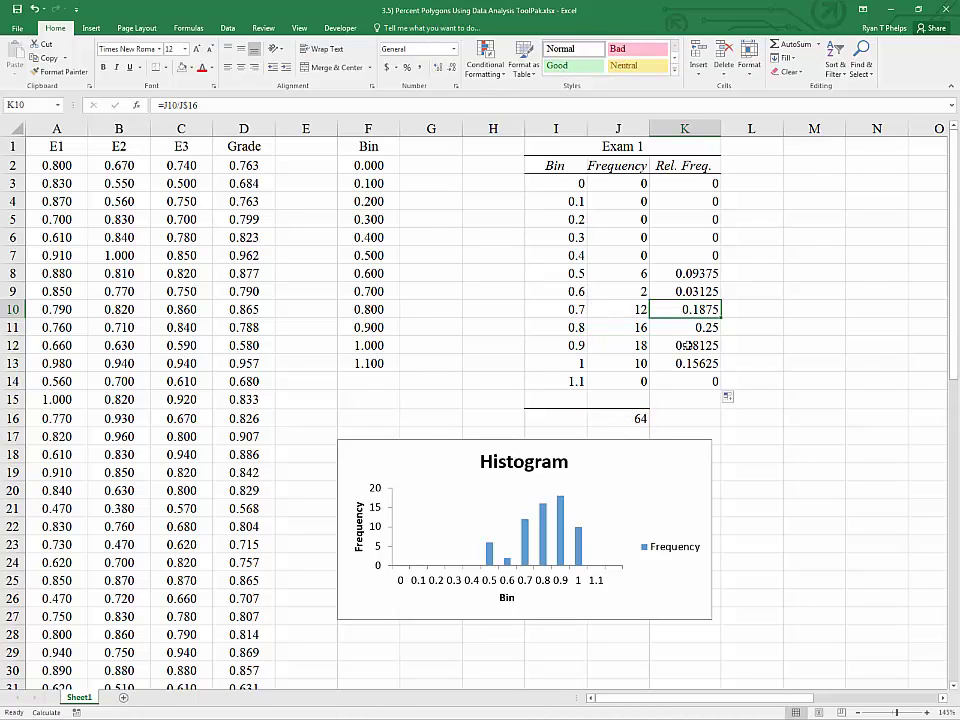
# - Copy K10's formula into L10 to show the faulty result, then clear L10
pyautogui.moveTo(720, 318)
pyautogui.mouseDown()
pyautogui.moveTo(746, 315)
pyautogui.moveTo(726, 321)
pyautogui.mouseUp()
pyautogui.press('F2')
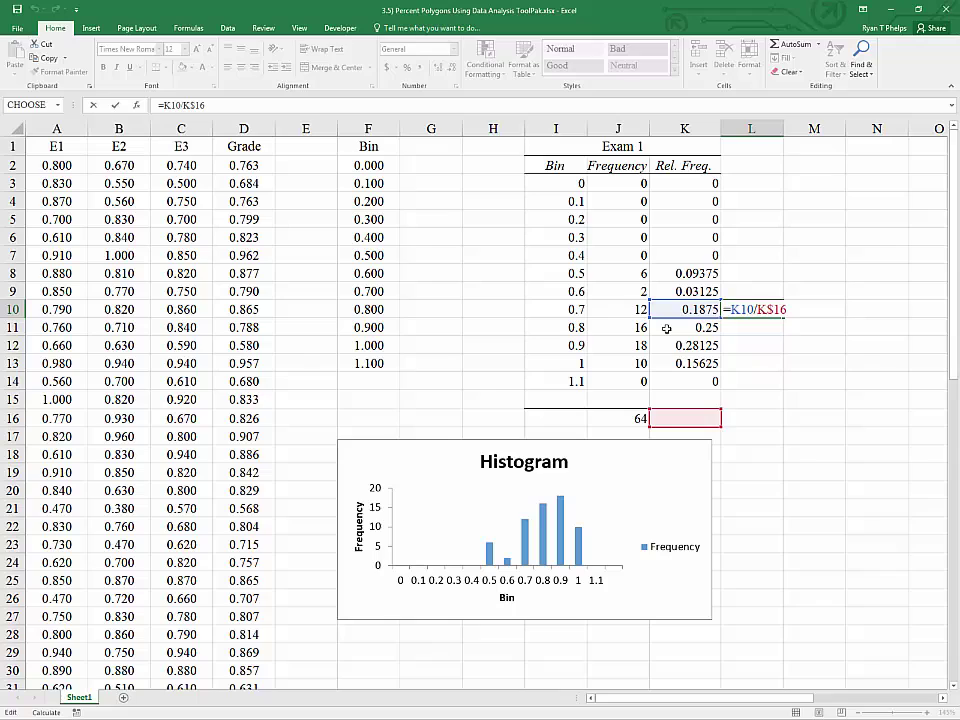
pyautogui.press('Escape')
pyautogui.press('Delete')
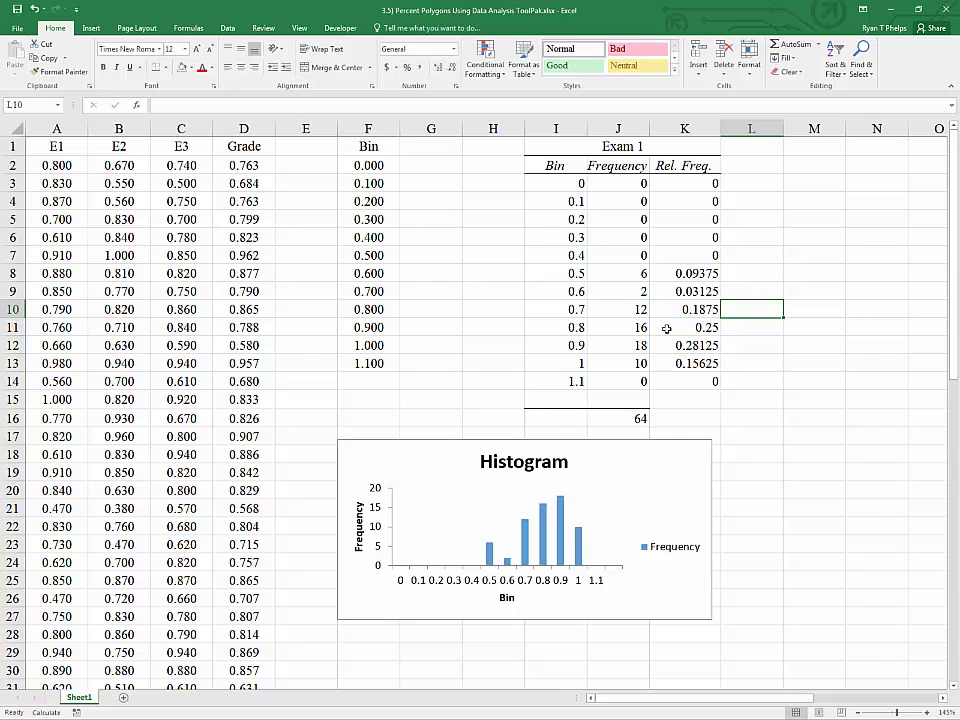
pyautogui.click(527, 311)
pyautogui.click(474, 283)
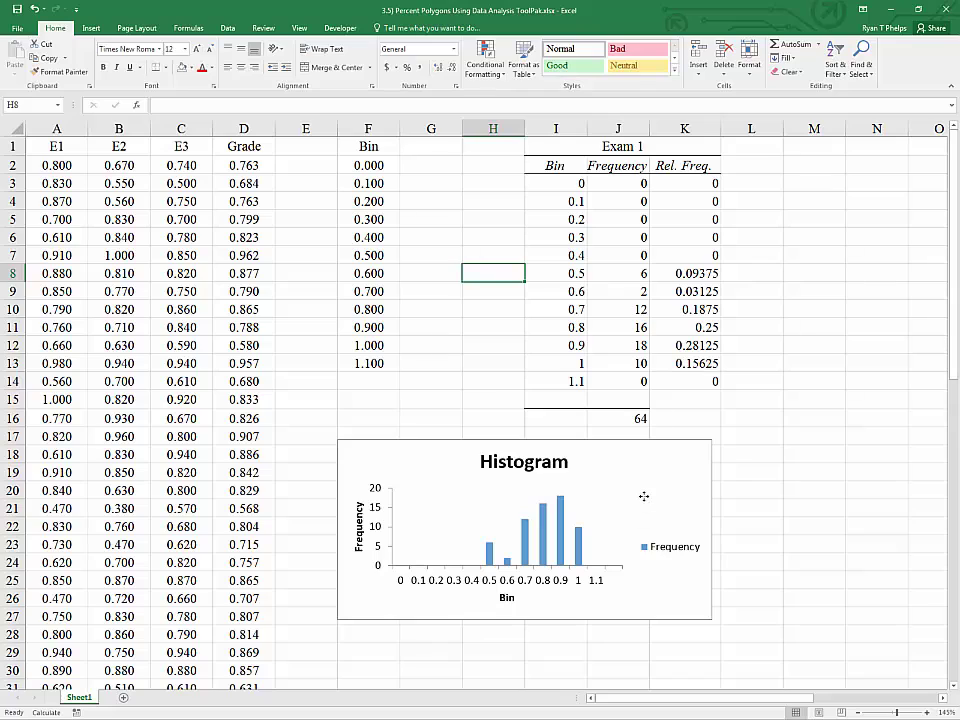
pyautogui.click(644, 496)
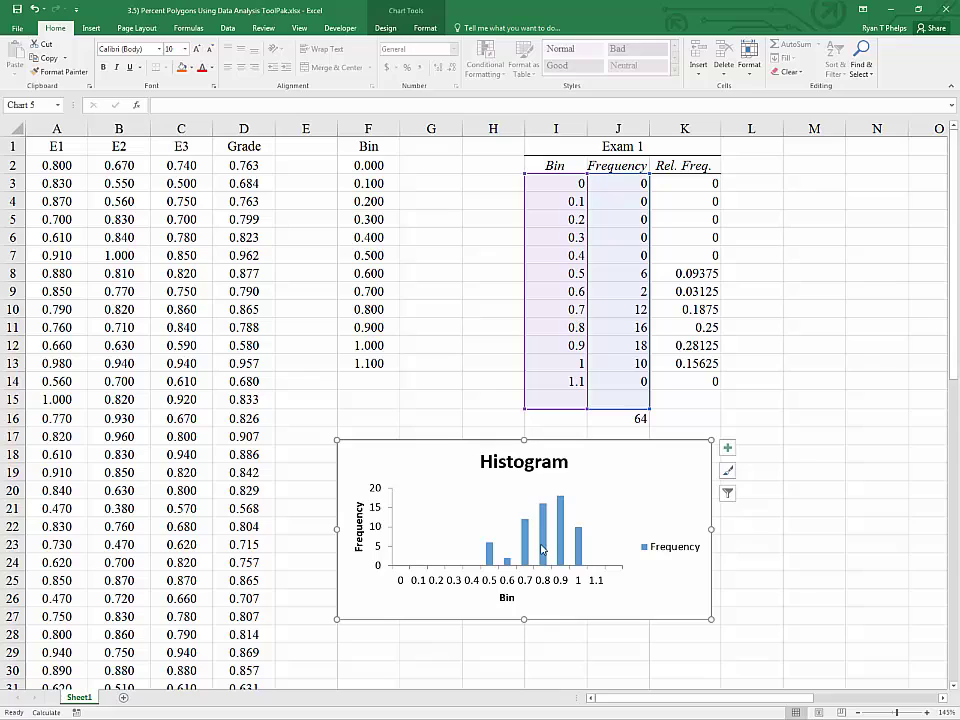
# - Confirm the 0.8 bar shows a frequency of 16, then deselect the chart
pyautogui.moveTo(543, 549)
pyautogui.click(717, 399)
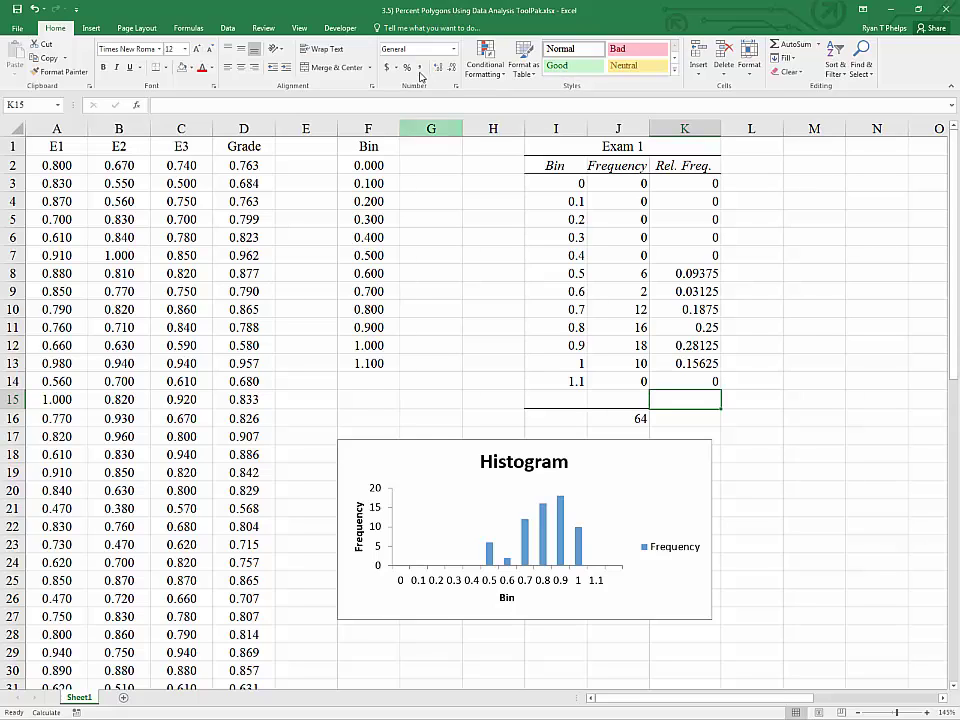
# - Start a Histogram analysis with input range $B$1:$B$65 and Labels checked
pyautogui.click(229, 30)
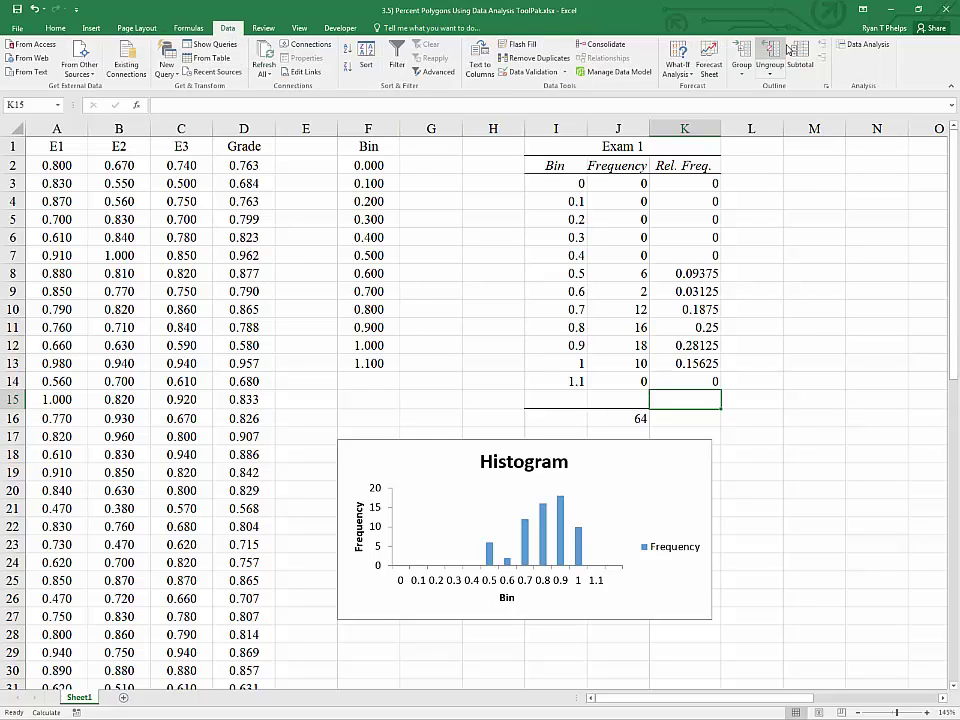
pyautogui.click(862, 44)
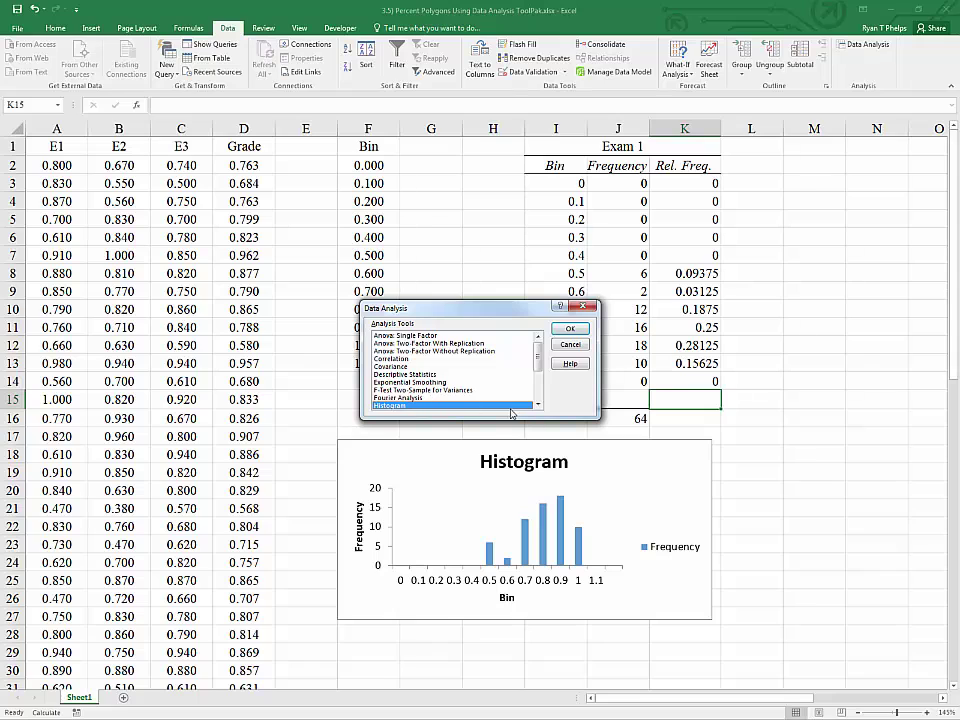
pyautogui.click(566, 330)
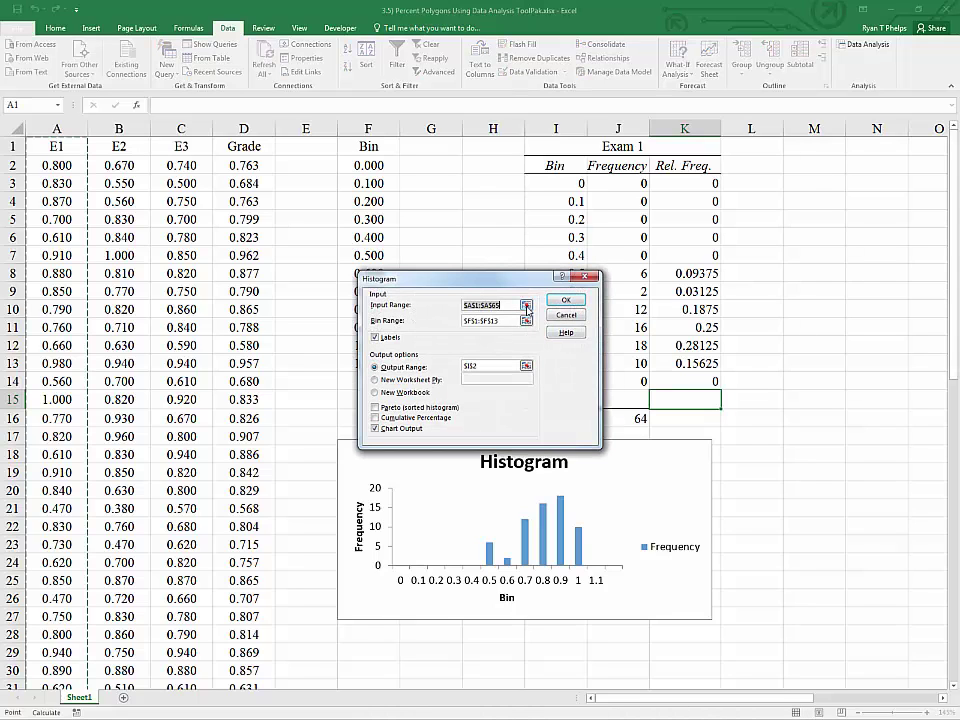
pyautogui.click(500, 305)
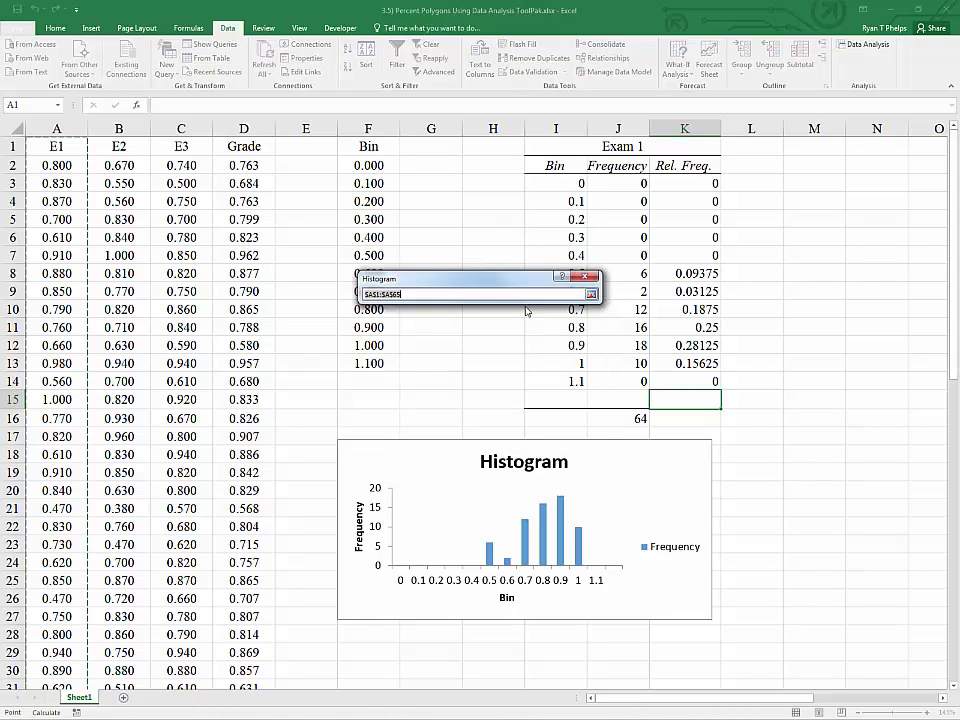
pyautogui.click(129, 146)
pyautogui.hotkey('ctrl', 'shift', 'Down')
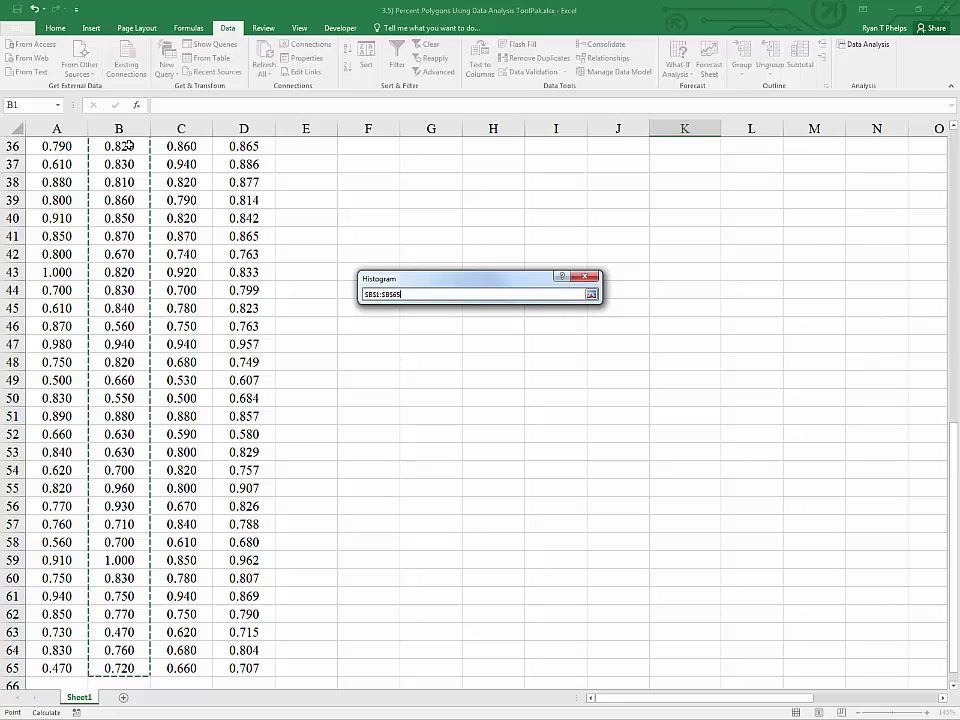
pyautogui.click(591, 295)
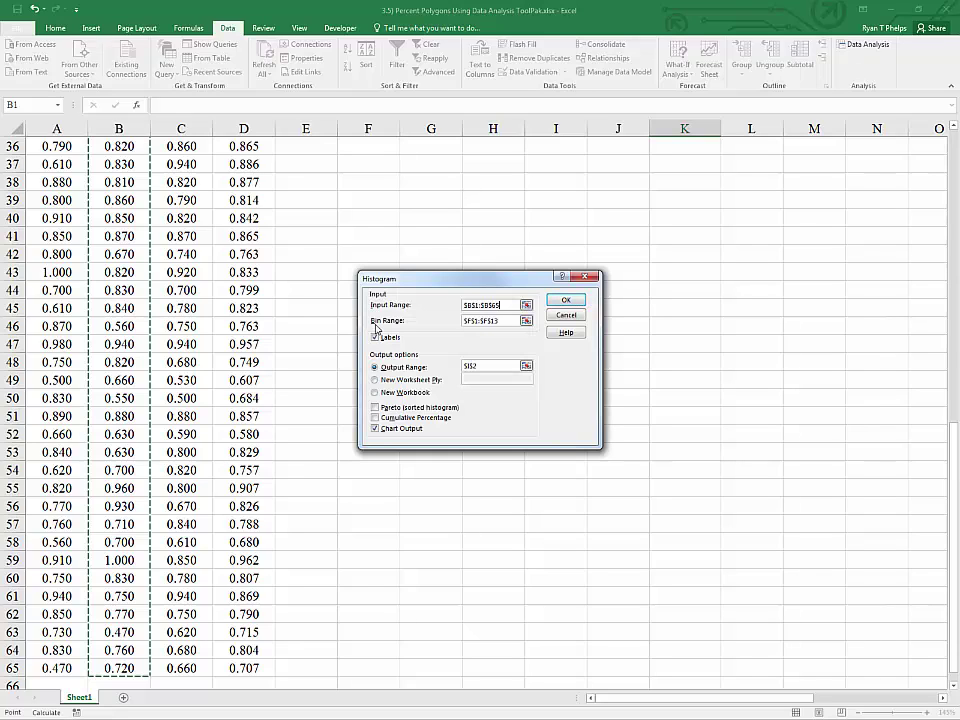
pyautogui.click(376, 337)
# - Set the histogram output range to $M$2 and run it for the E2 scores
pyautogui.click(525, 368)
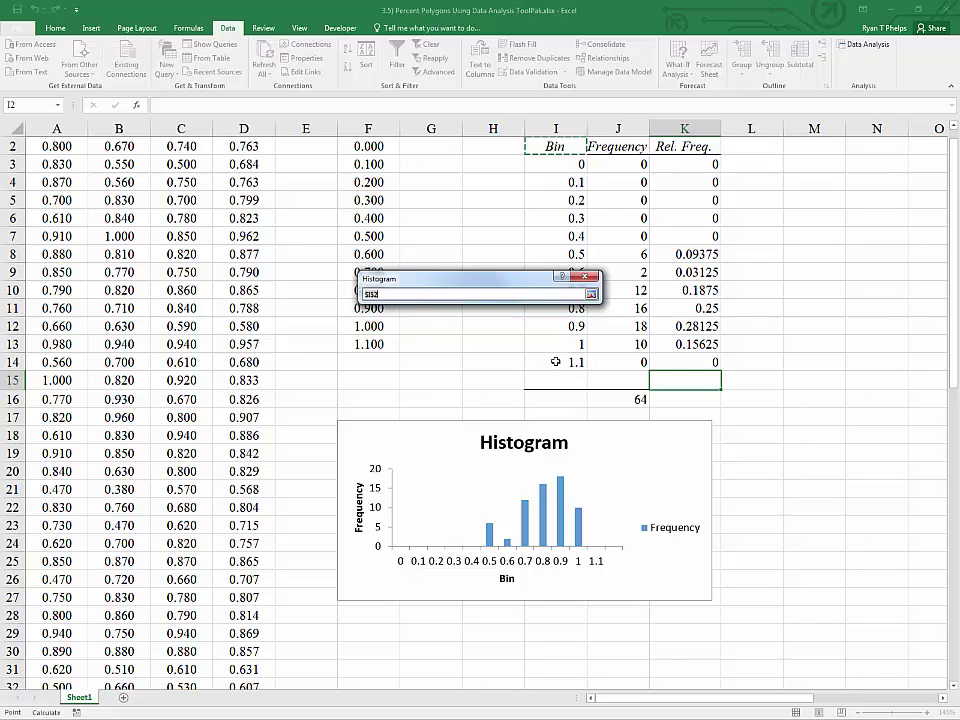
pyautogui.hotkey('ctrl', 'Home')
pyautogui.press('Right')
pyautogui.press('Right')
pyautogui.press('Right')
pyautogui.press('Right')
pyautogui.press('Right')
pyautogui.press('Right')
pyautogui.press('Right')
pyautogui.press('Right')
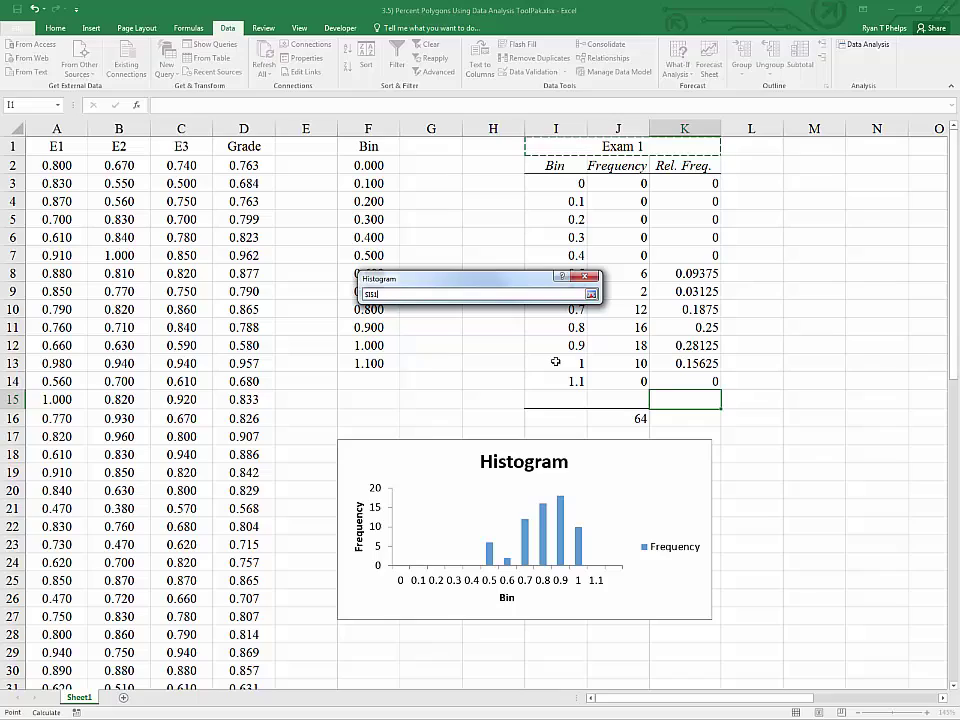
pyautogui.press('Right')
pyautogui.press('Right')
pyautogui.press('Right')
pyautogui.press('Right')
pyautogui.press('Down')
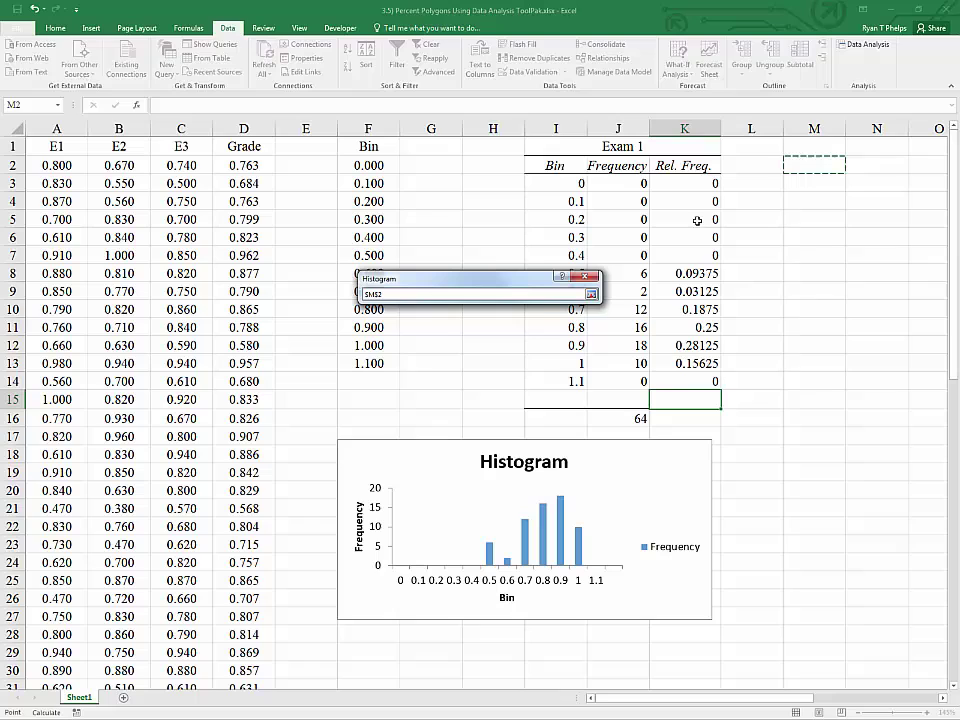
pyautogui.click(591, 295)
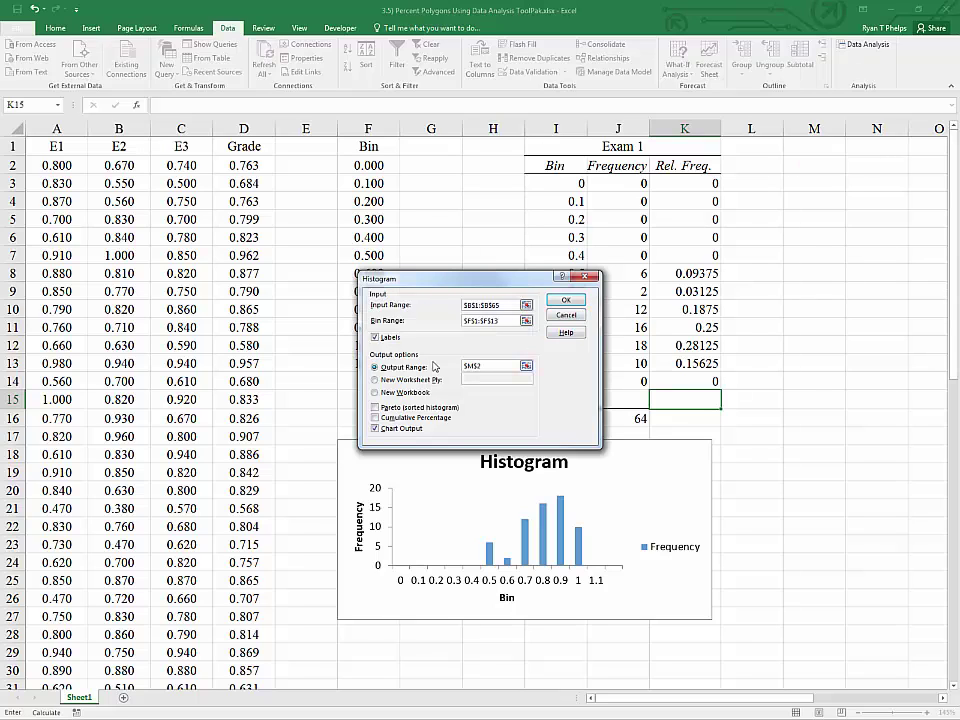
pyautogui.click(566, 300)
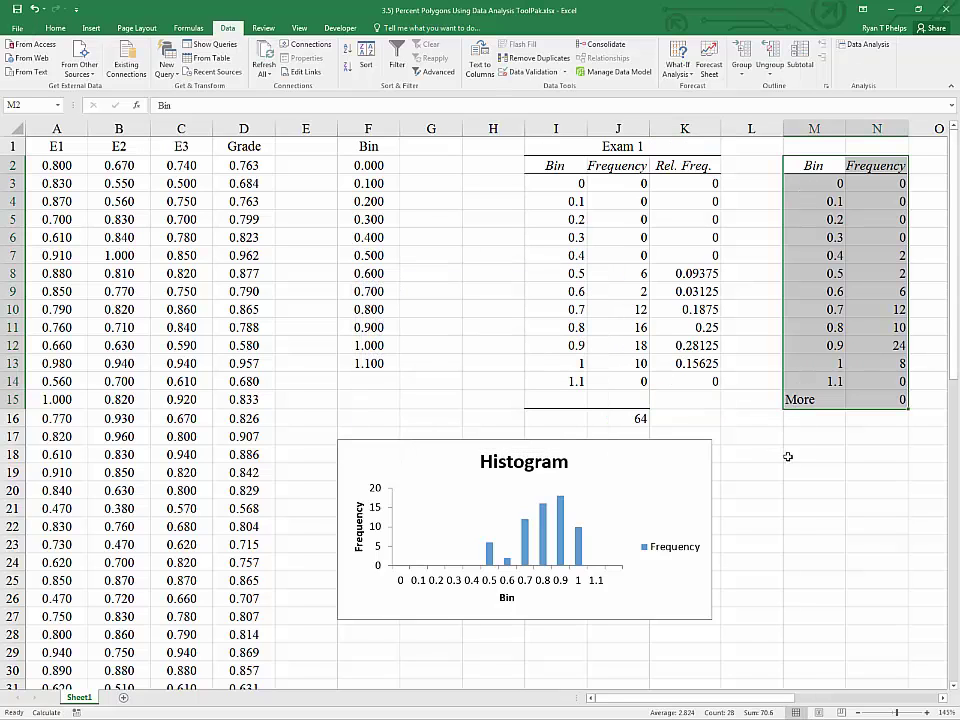
# - Drag the E2 histogram chart under its table, beside the Exam 1 chart
pyautogui.click(798, 455)
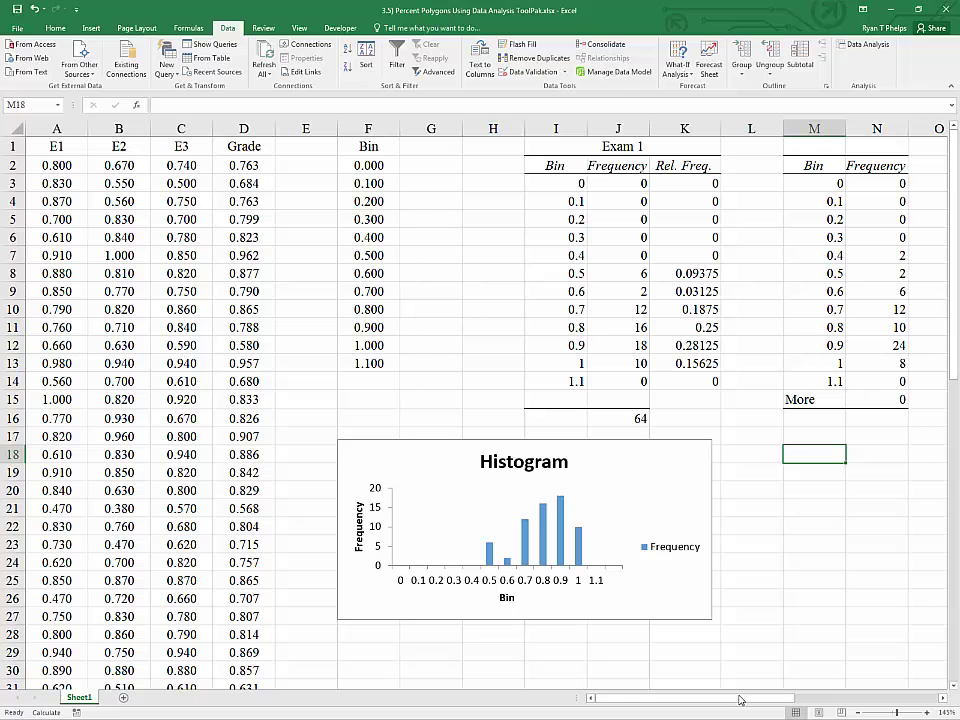
pyautogui.moveTo(776, 699); pyautogui.dragTo(793, 699)
pyautogui.click(710, 528)
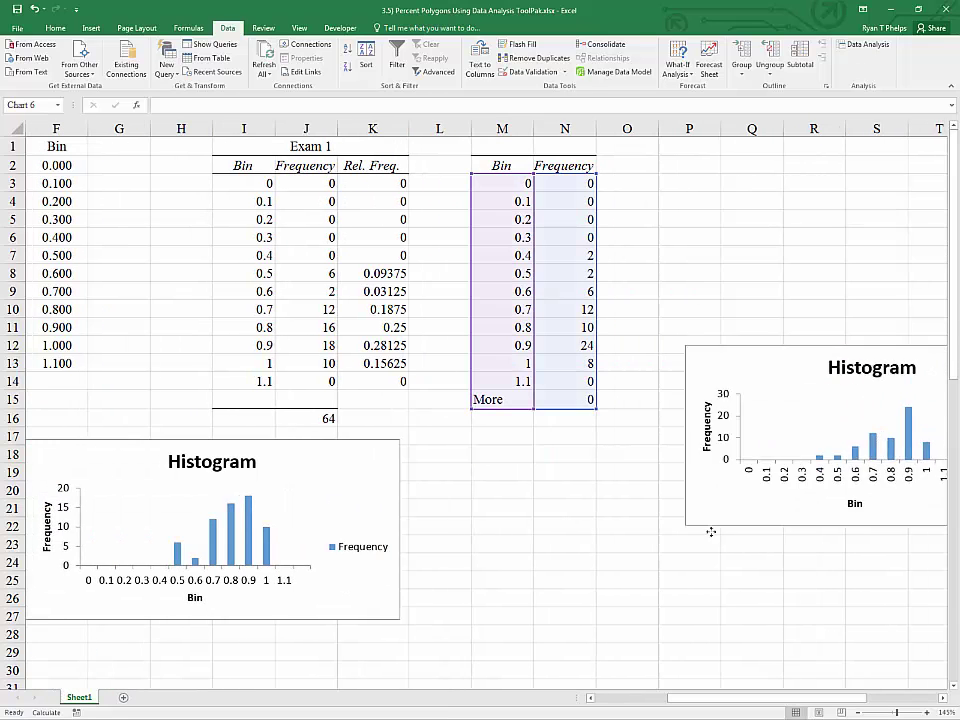
pyautogui.moveTo(710, 532); pyautogui.dragTo(493, 600)
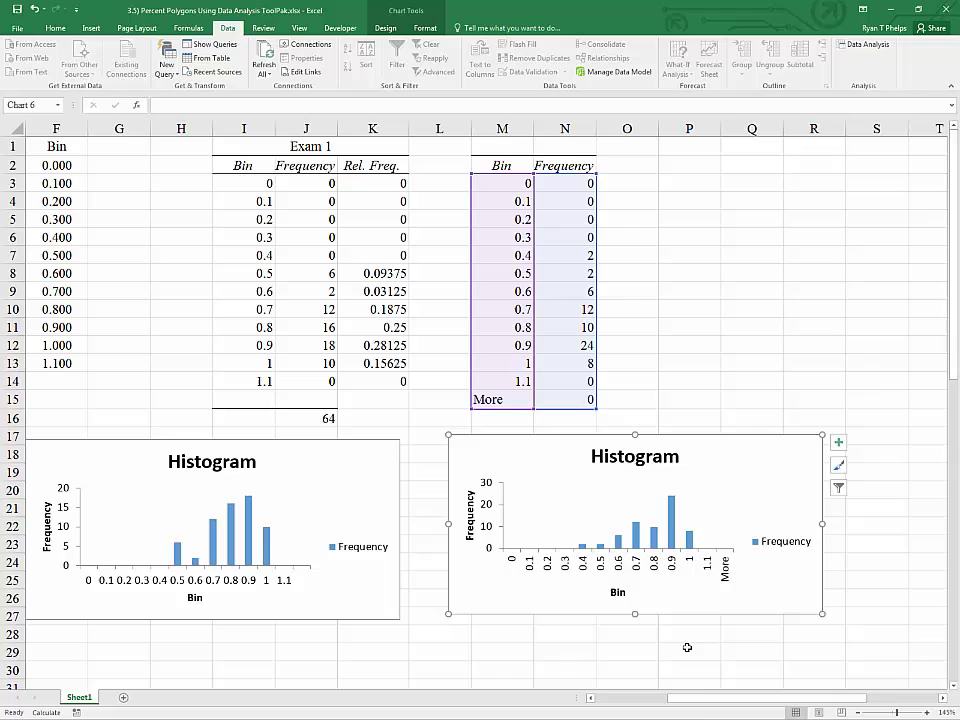
pyautogui.moveTo(745, 698); pyautogui.dragTo(703, 698)
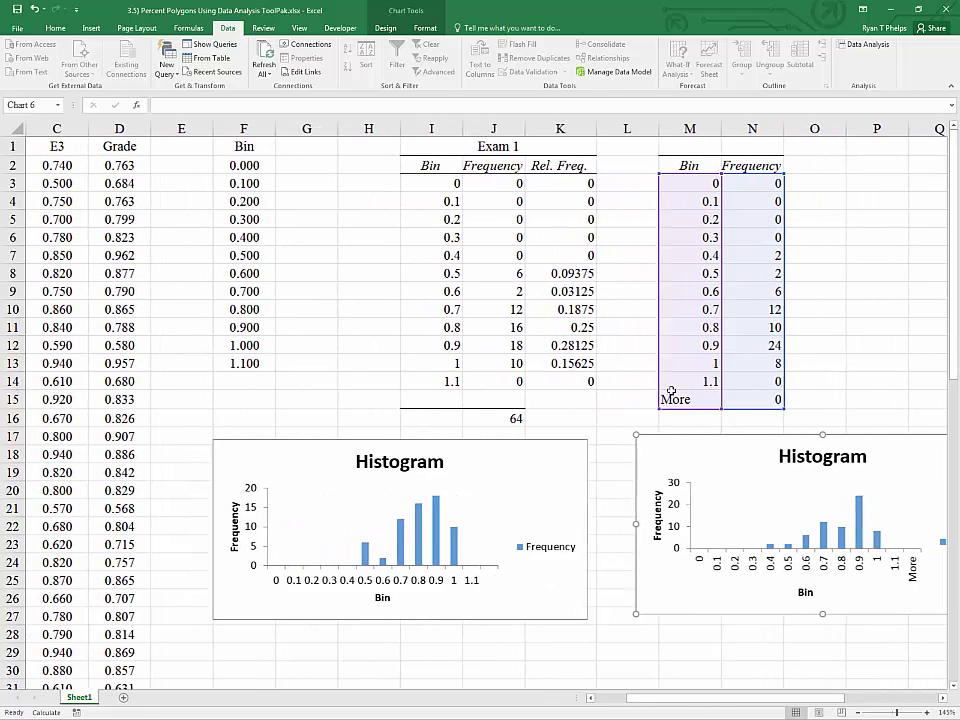
pyautogui.press('Escape')
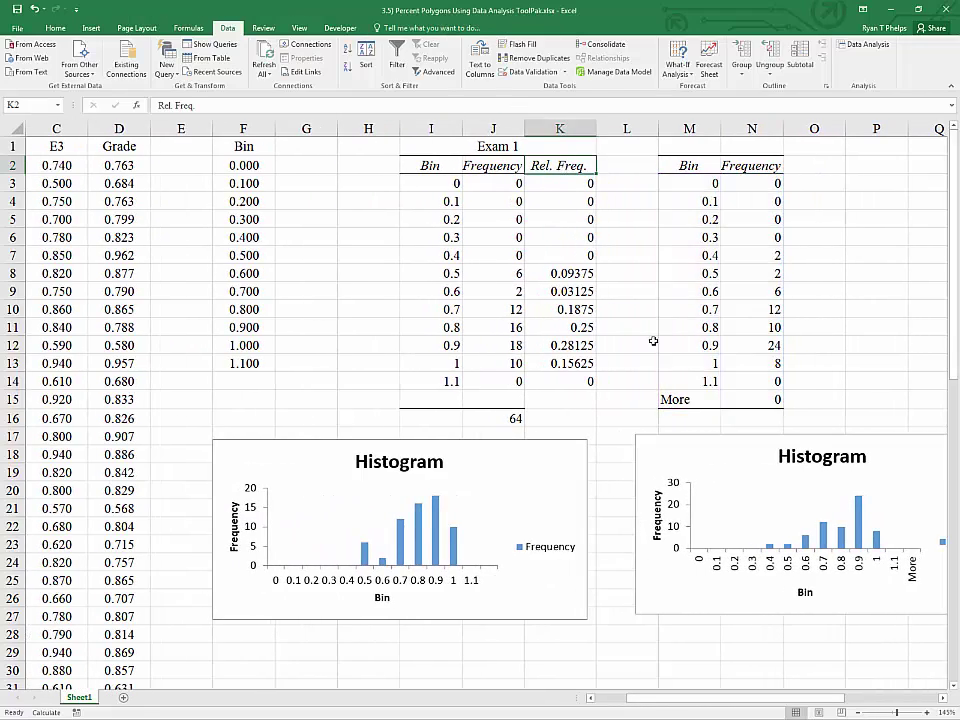
pyautogui.scroll(-1, 653, 341)
pyautogui.moveTo(700, 389); pyautogui.dragTo(618, 391)
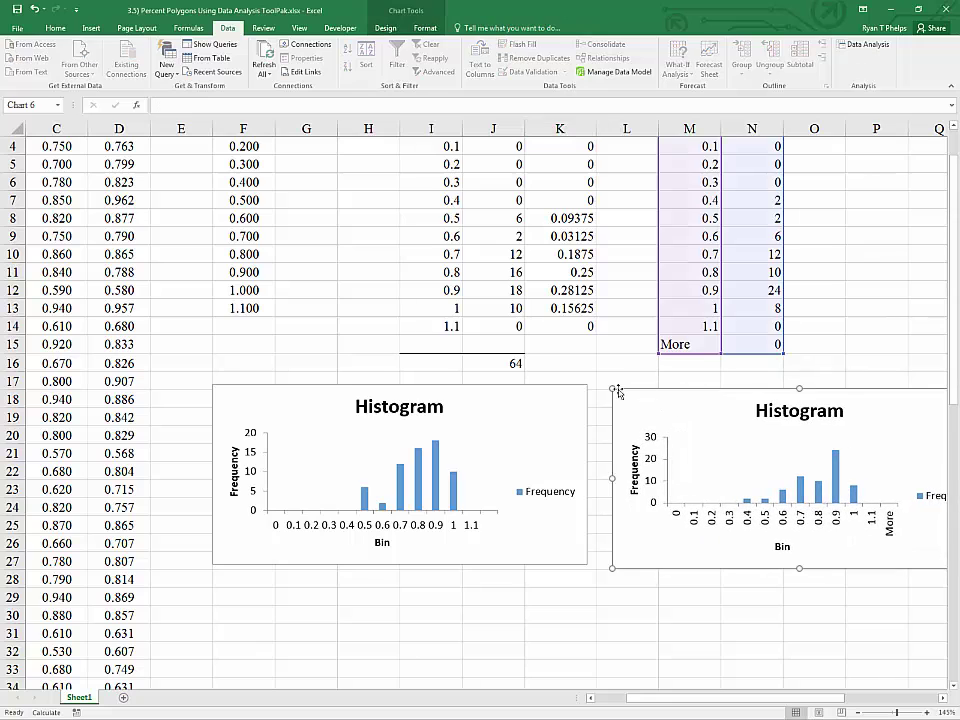
pyautogui.click(514, 363)
pyautogui.scroll(1, 518, 363)
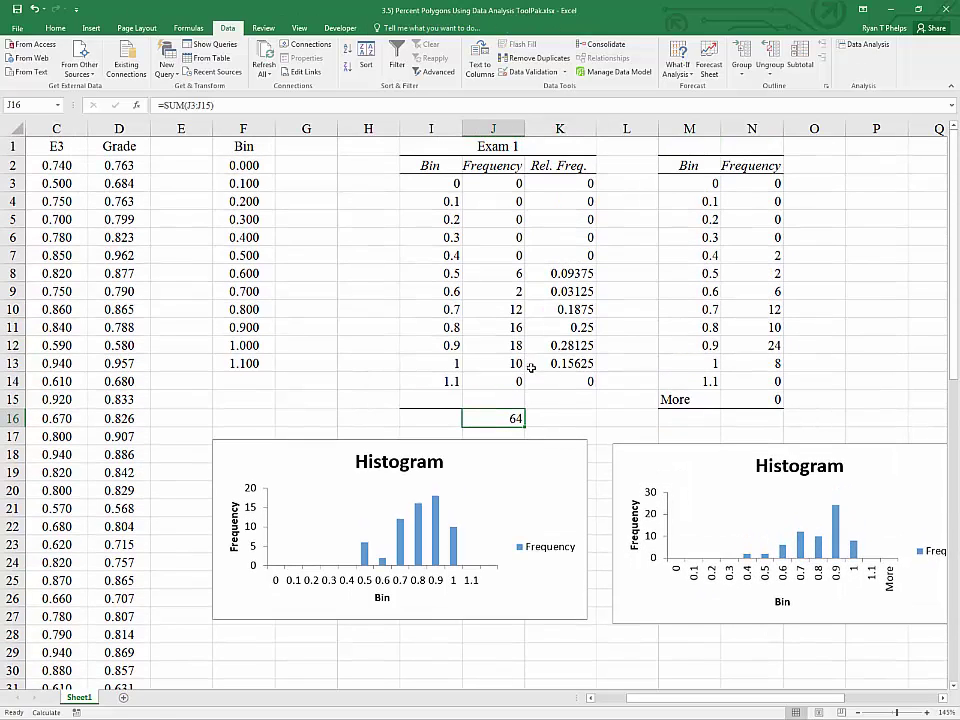
# - Copy the J16 SUM total to N16, giving a frequency total of 64
pyautogui.hotkey('ctrl', 'c')
pyautogui.click(750, 418)
pyautogui.hotkey('ctrl', 'v')
pyautogui.doubleClick(749, 418)
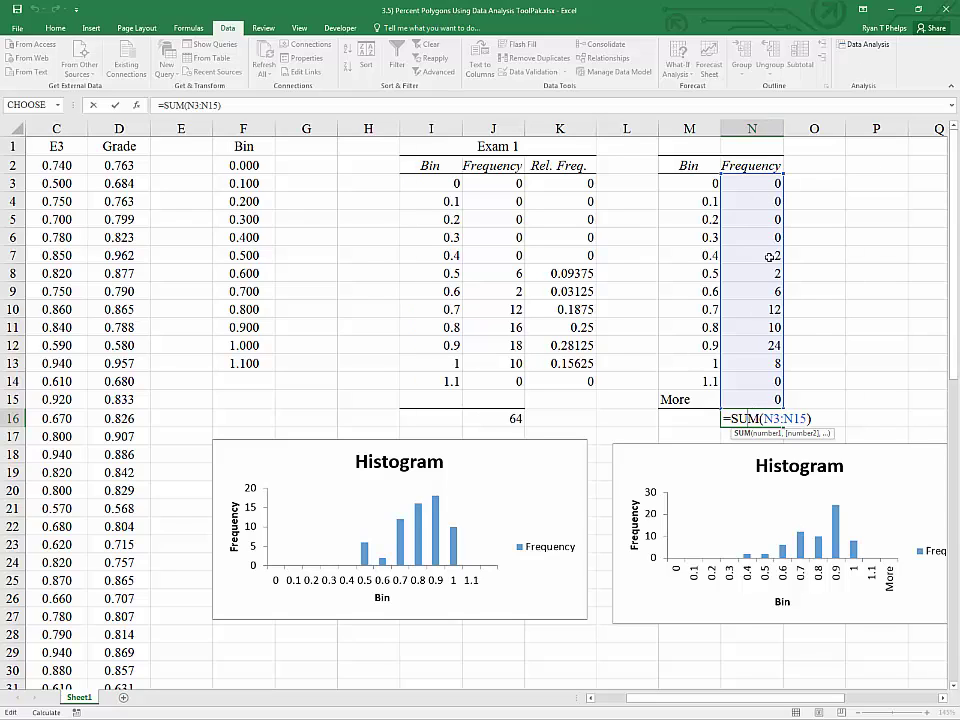
pyautogui.press('Escape')
pyautogui.click(814, 291)
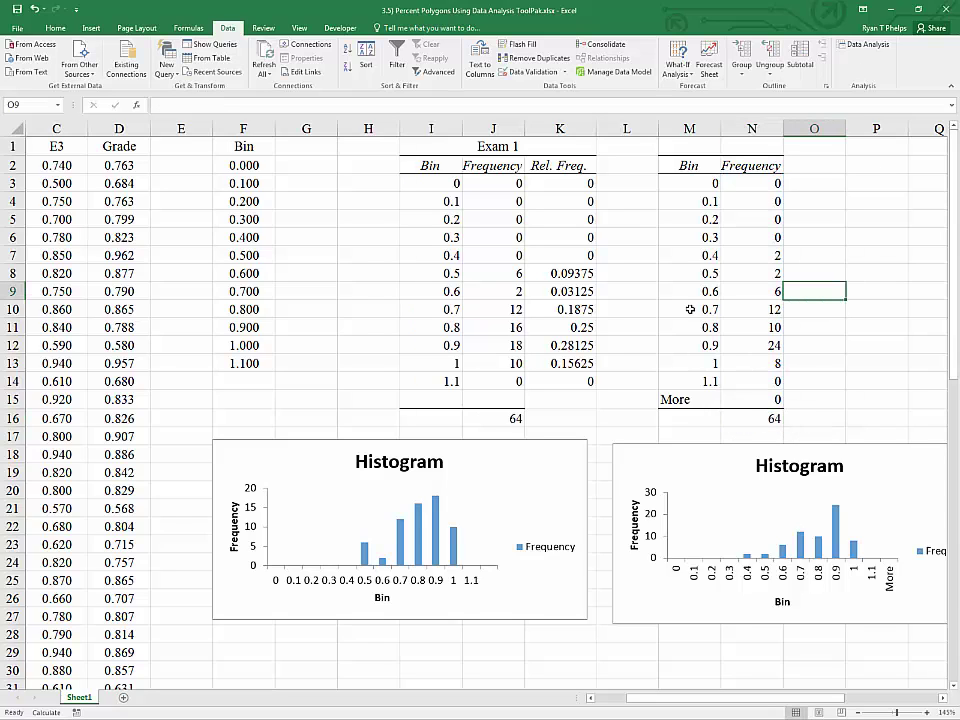
# - Copy the Rel. Freq. formulas from K2:K15 into O2 beside the E2 frequencies
pyautogui.moveTo(576, 170); pyautogui.dragTo(577, 393)
pyautogui.hotkey('ctrl', 'c')
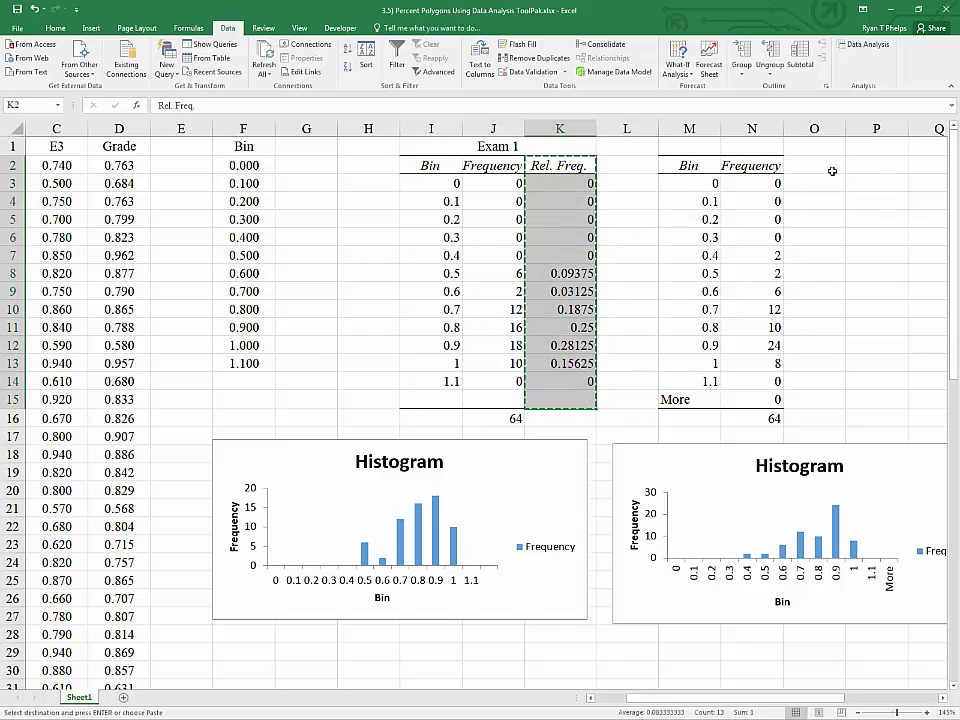
pyautogui.click(819, 168)
pyautogui.hotkey('ctrl', 'v')
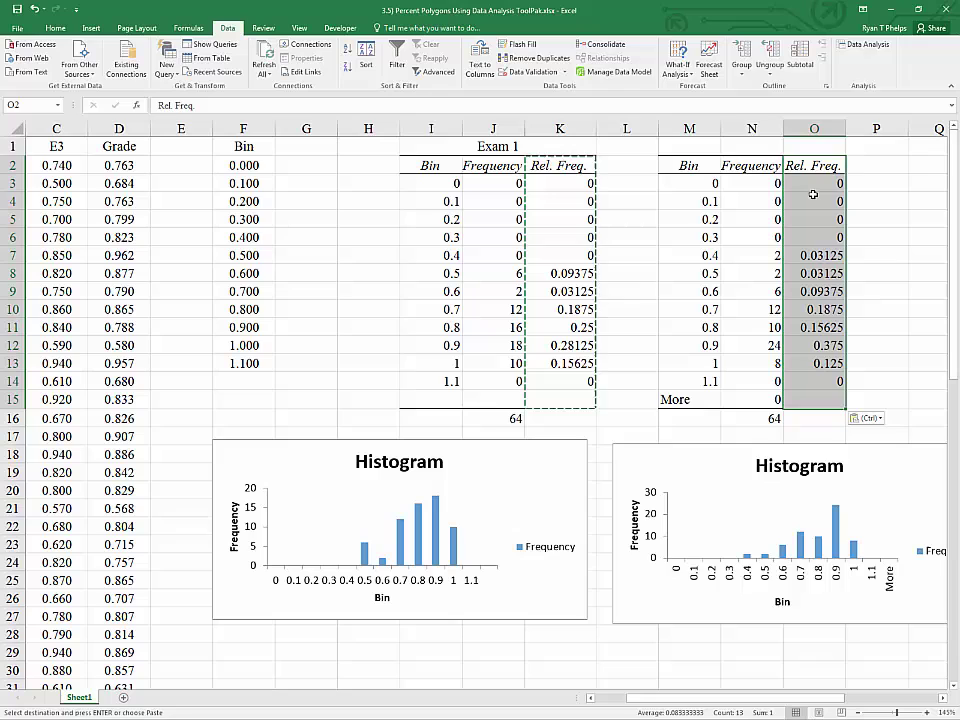
pyautogui.click(808, 256)
pyautogui.doubleClick(808, 256)
pyautogui.press('Escape')
pyautogui.doubleClick(816, 309)
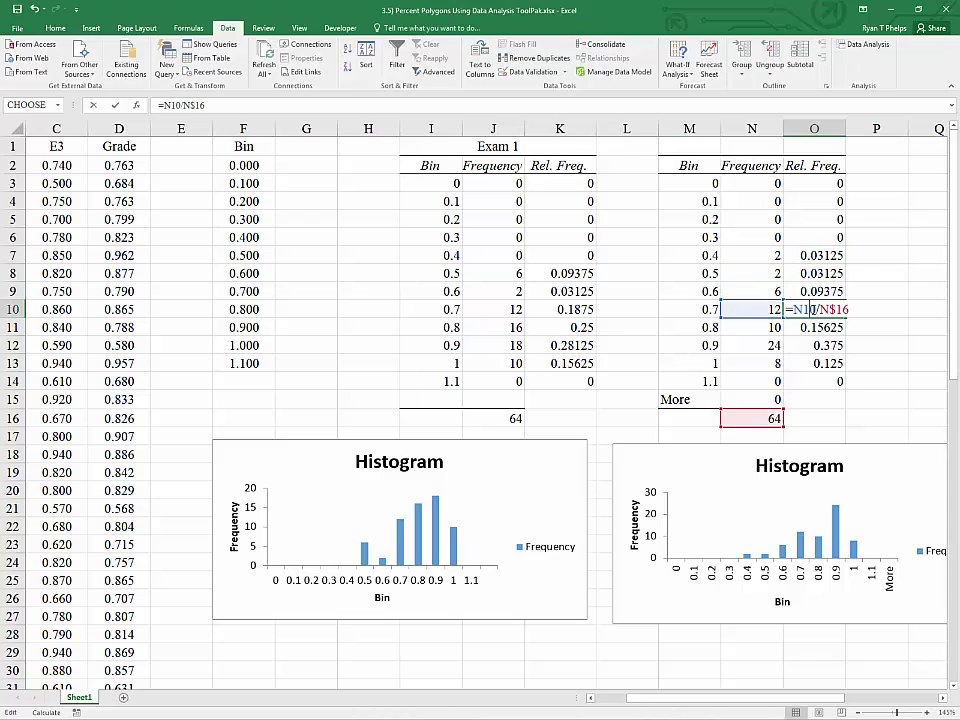
pyautogui.press('Escape')
pyautogui.click(854, 275)
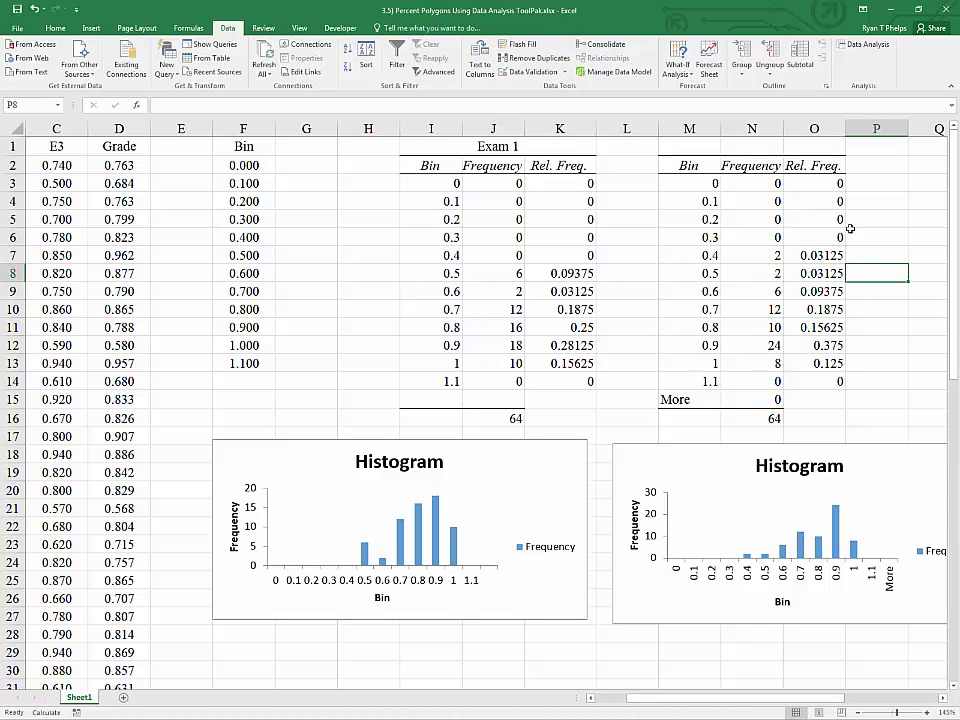
pyautogui.click(851, 220)
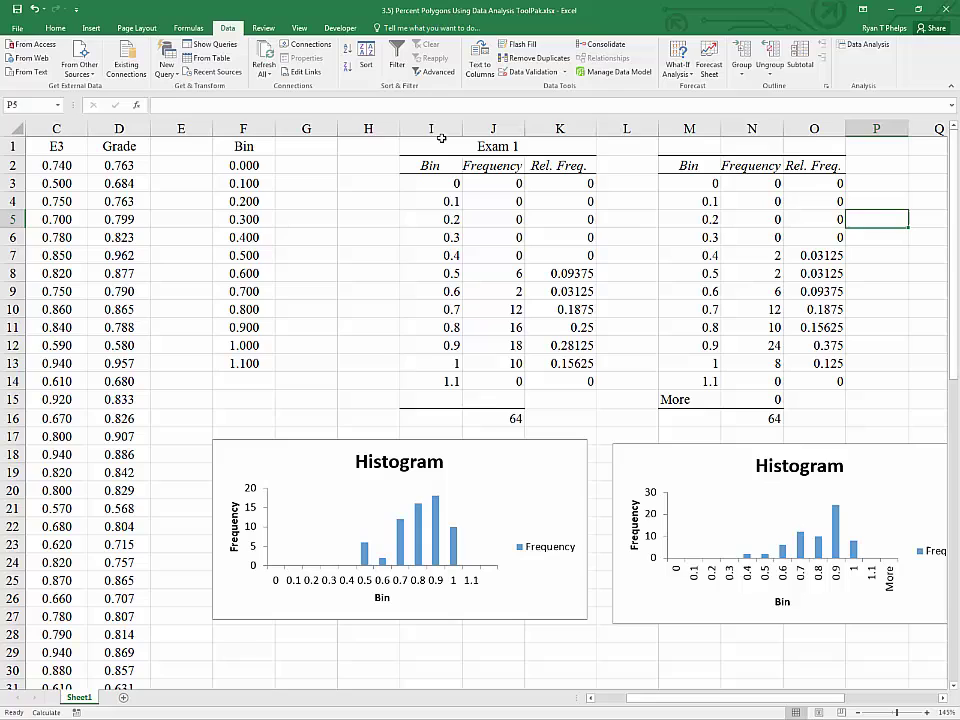
# - Copy the Exam 1 heading to M1 and change it to Exam 2
pyautogui.click(455, 141)
pyautogui.hotkey('ctrl', 'c')
pyautogui.click(700, 146)
pyautogui.hotkey('ctrl', 'v')
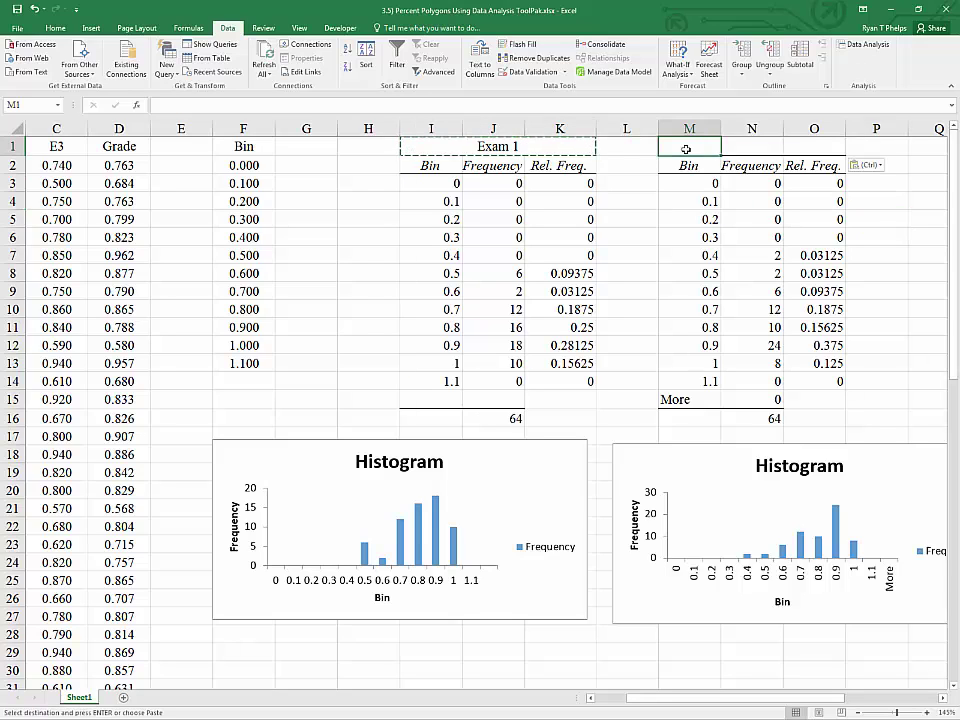
pyautogui.doubleClick(768, 146)
pyautogui.doubleClick(772, 146)
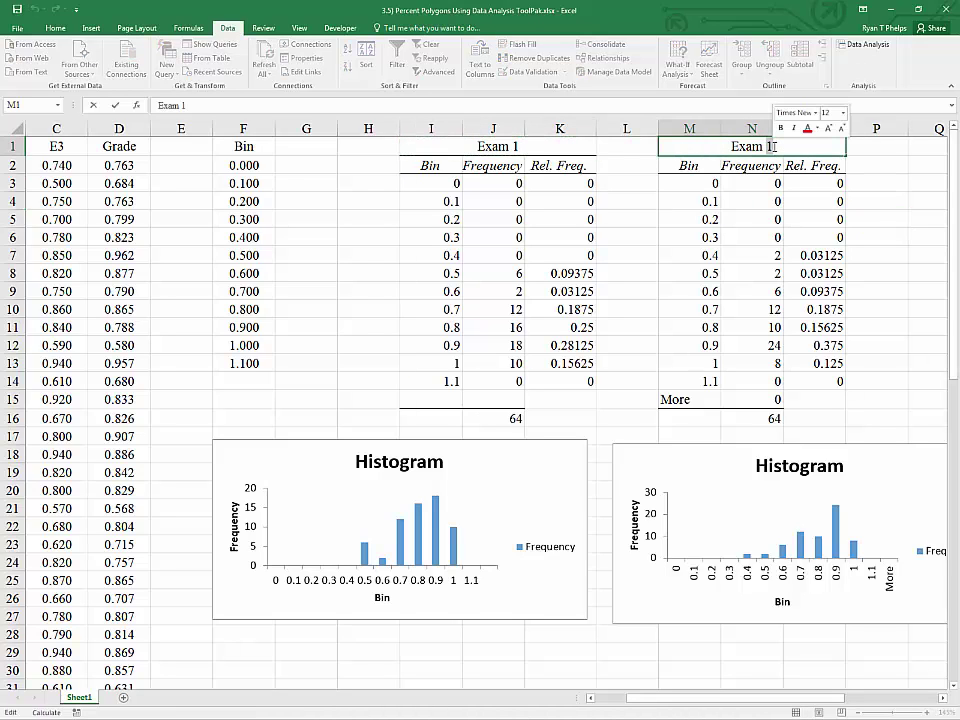
pyautogui.write('2')
pyautogui.click(853, 182)
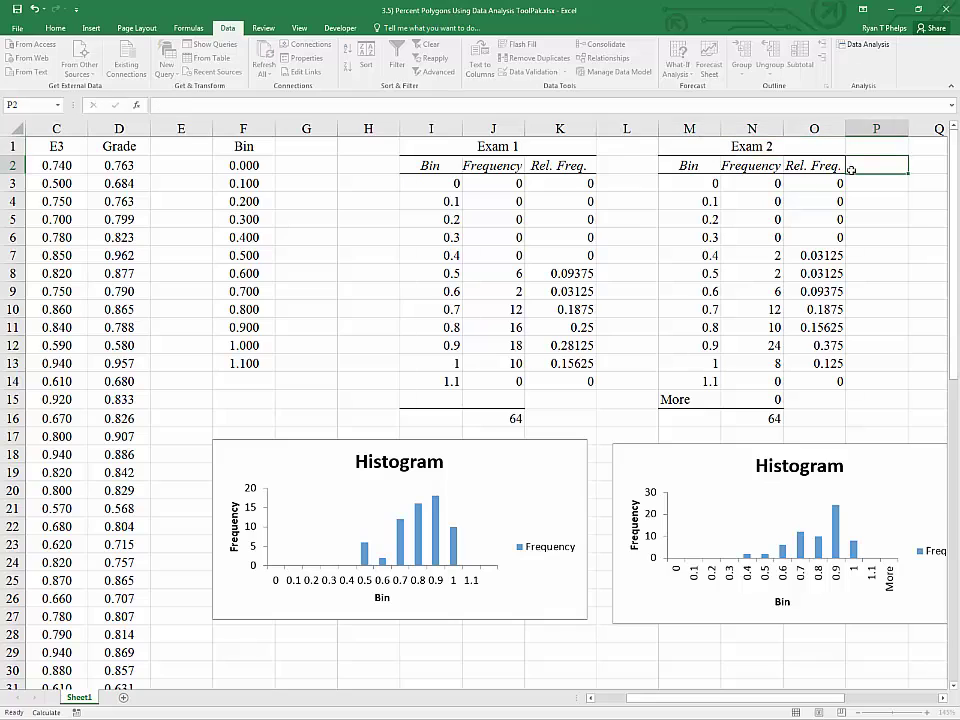
# - Rename the first chart title to 'Histogram E1'
pyautogui.doubleClick(417, 464)
pyautogui.doubleClick(417, 464)
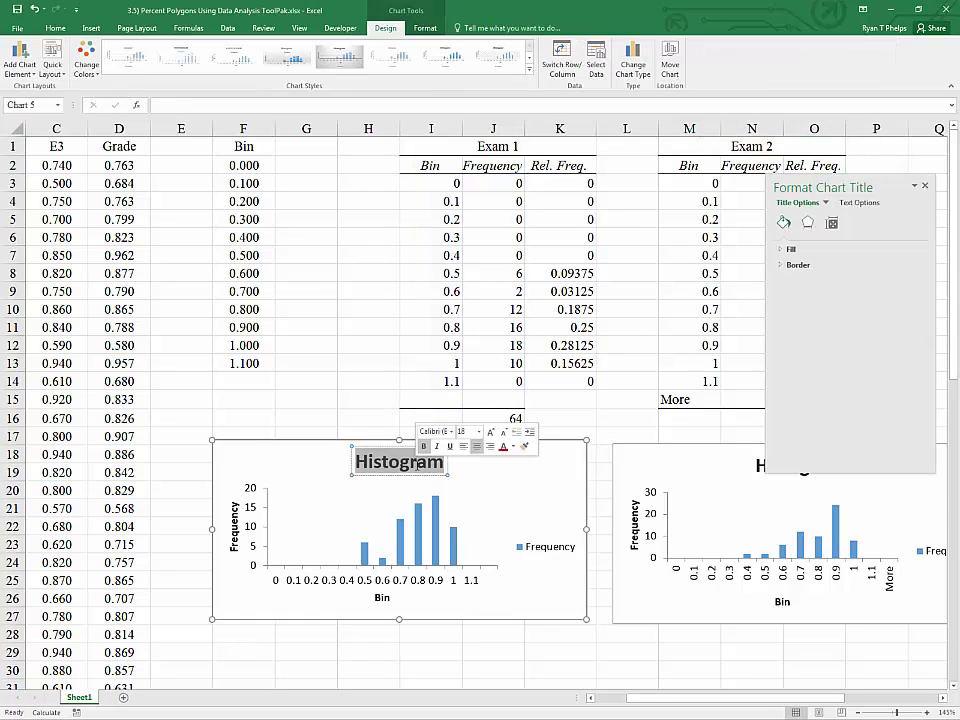
pyautogui.press('End')
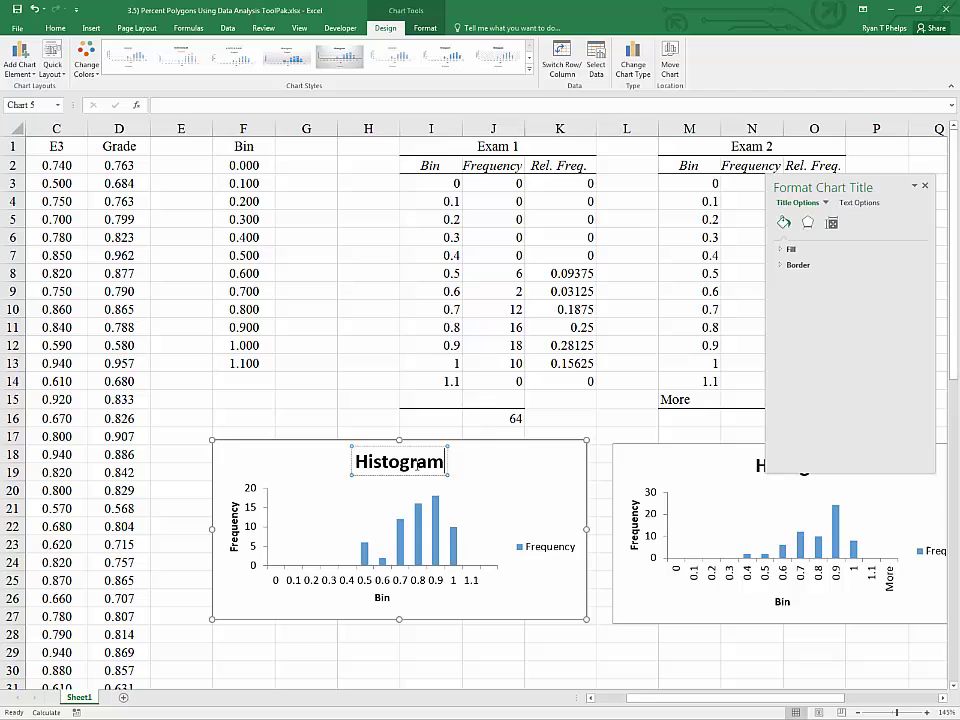
pyautogui.write('E1')
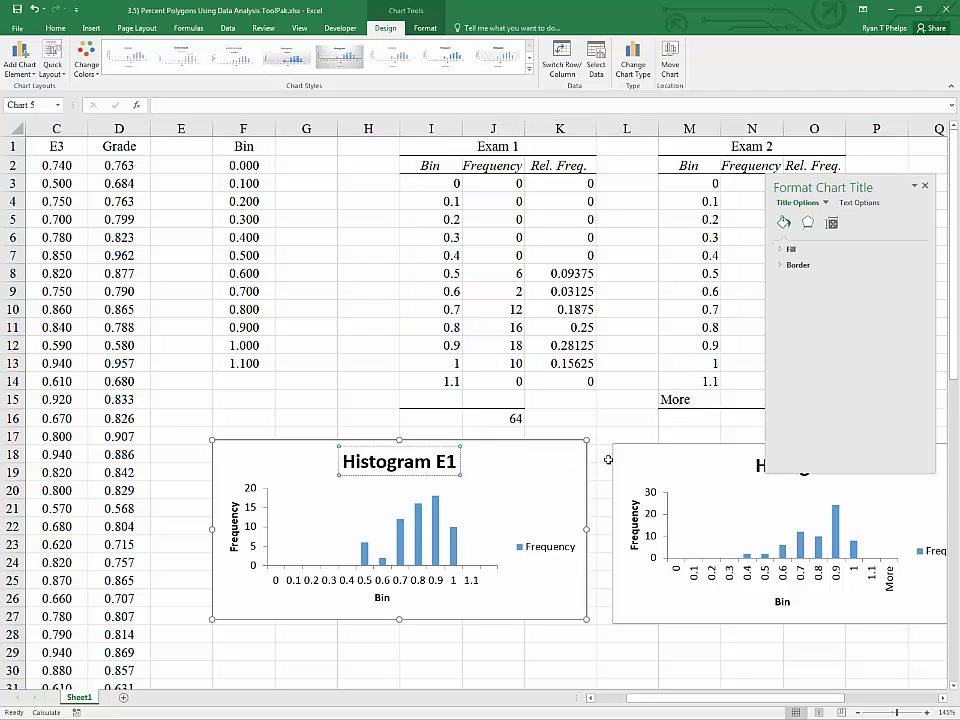
# - Rename the second chart title to 'Histogram E2'
pyautogui.click(612, 459)
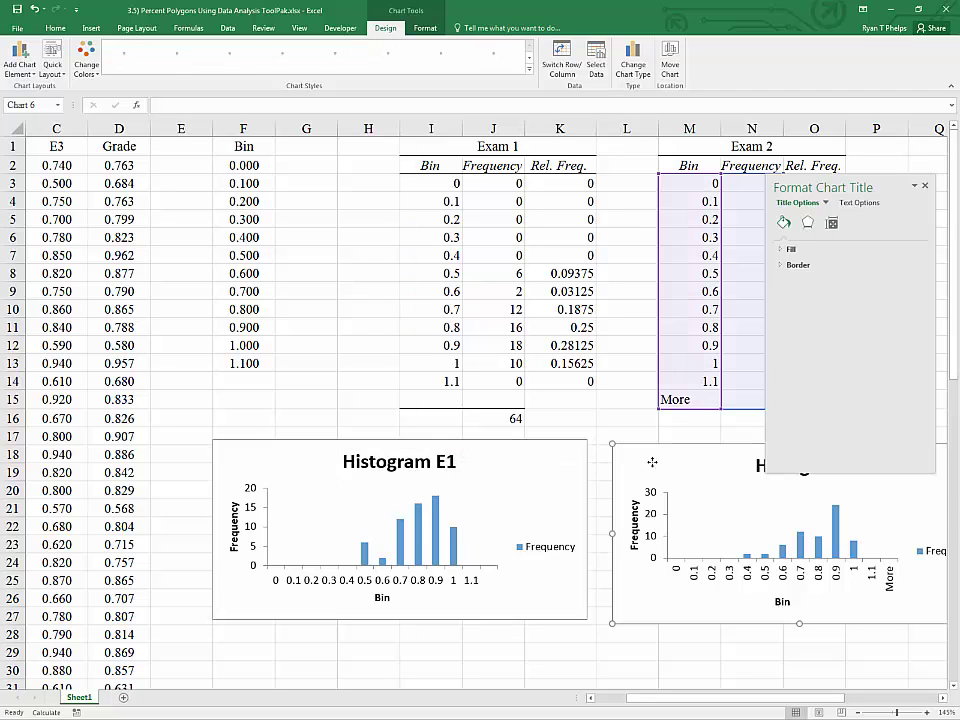
pyautogui.click(926, 187)
pyautogui.doubleClick(805, 476)
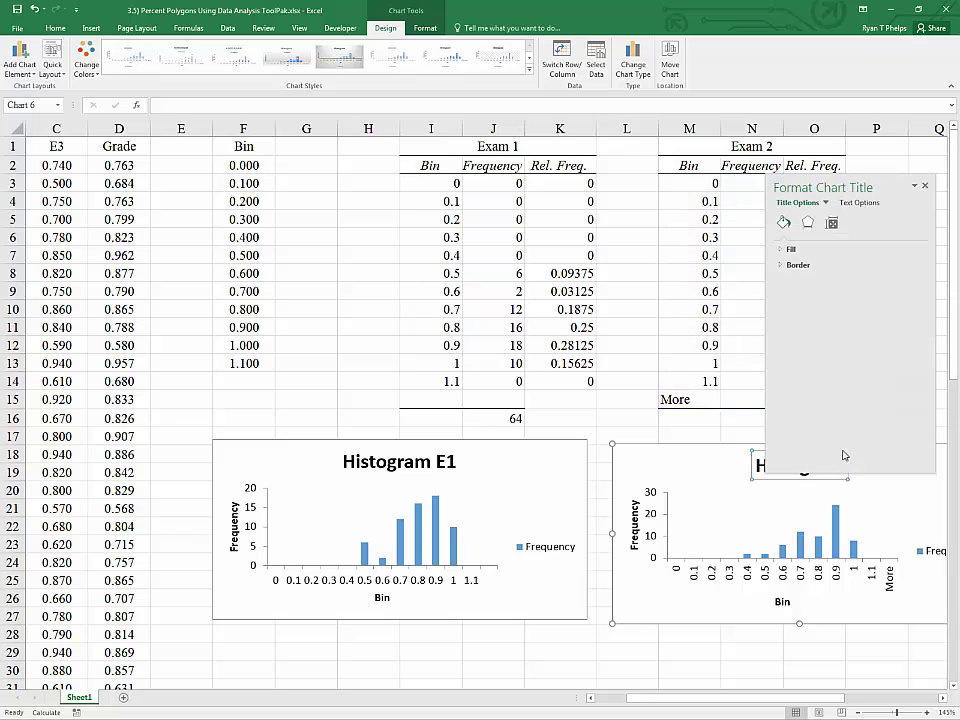
pyautogui.click(925, 187)
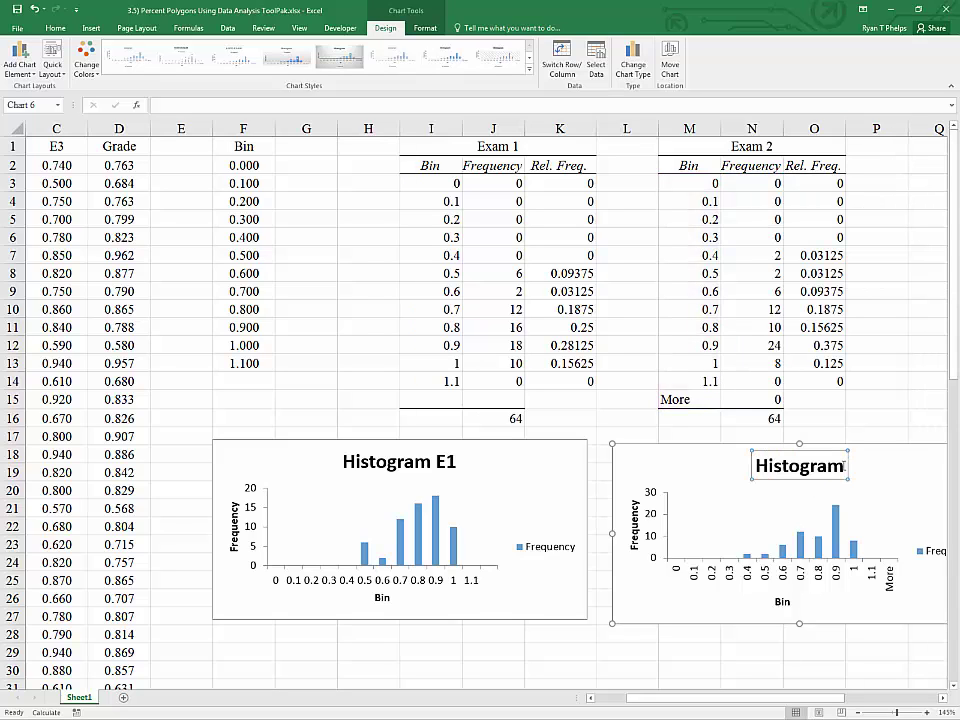
pyautogui.click(845, 466)
pyautogui.write('E2')
pyautogui.click(893, 380)
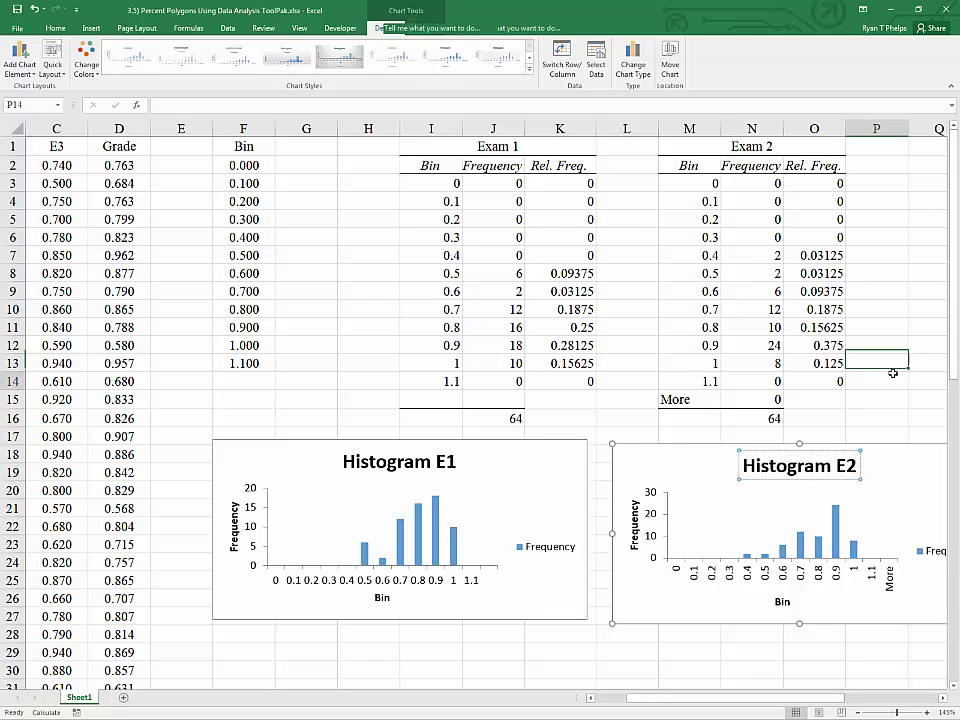
# - Narrow column L to a thin spacer of about 10 pixels
pyautogui.click(626, 129)
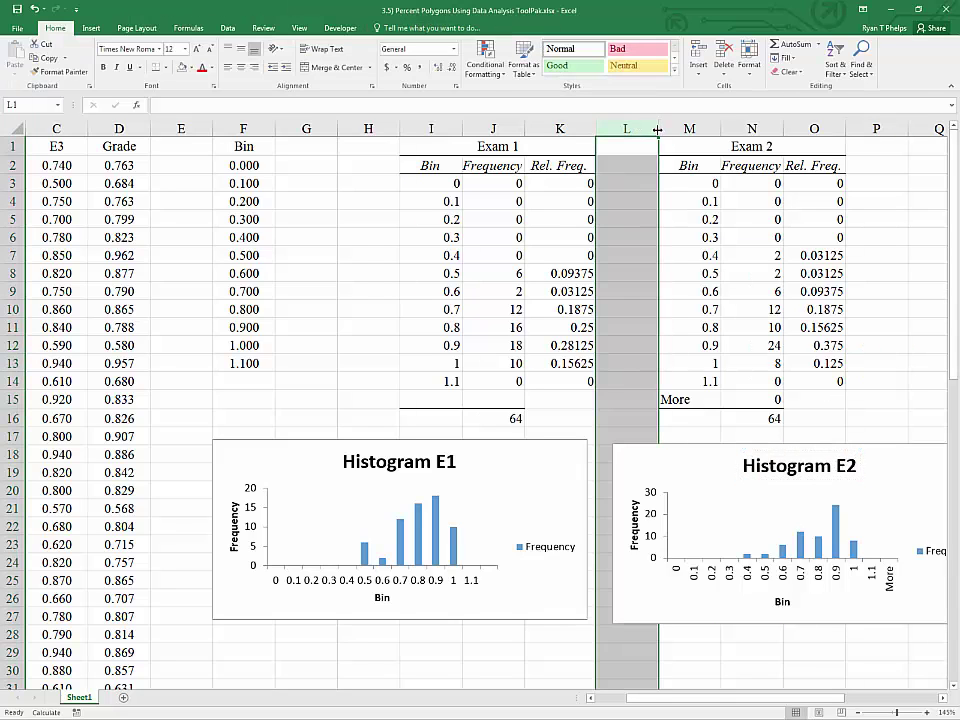
pyautogui.moveTo(658, 130)
pyautogui.mouseDown()
pyautogui.moveTo(617, 127)
pyautogui.moveTo(665, 128)
pyautogui.moveTo(654, 128)
pyautogui.mouseUp()
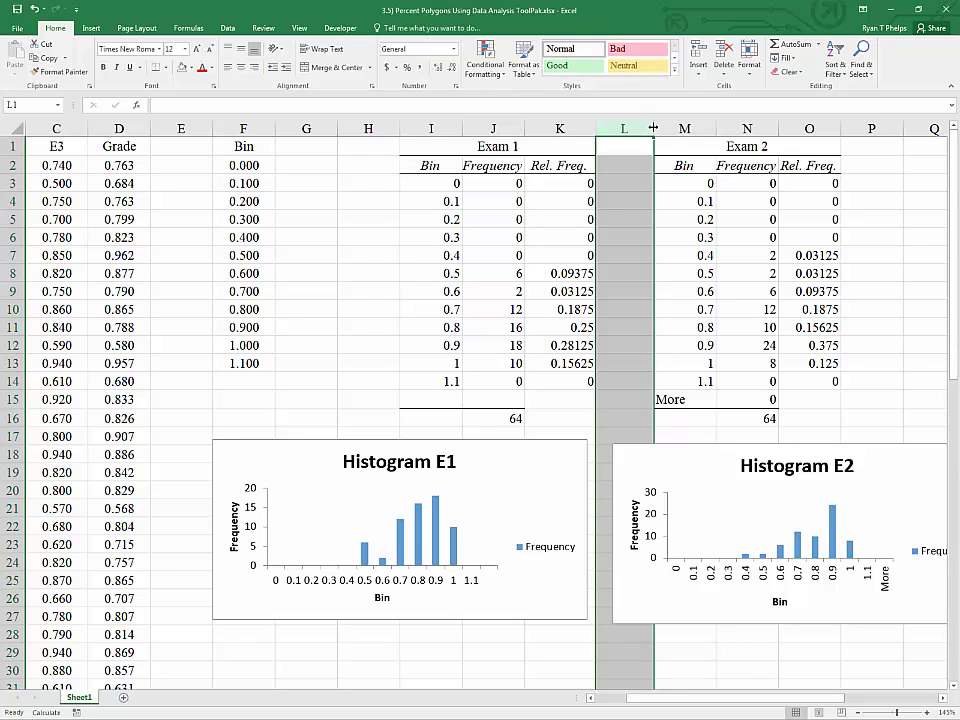
pyautogui.moveTo(653, 128); pyautogui.dragTo(605, 128)
pyautogui.click(839, 230)
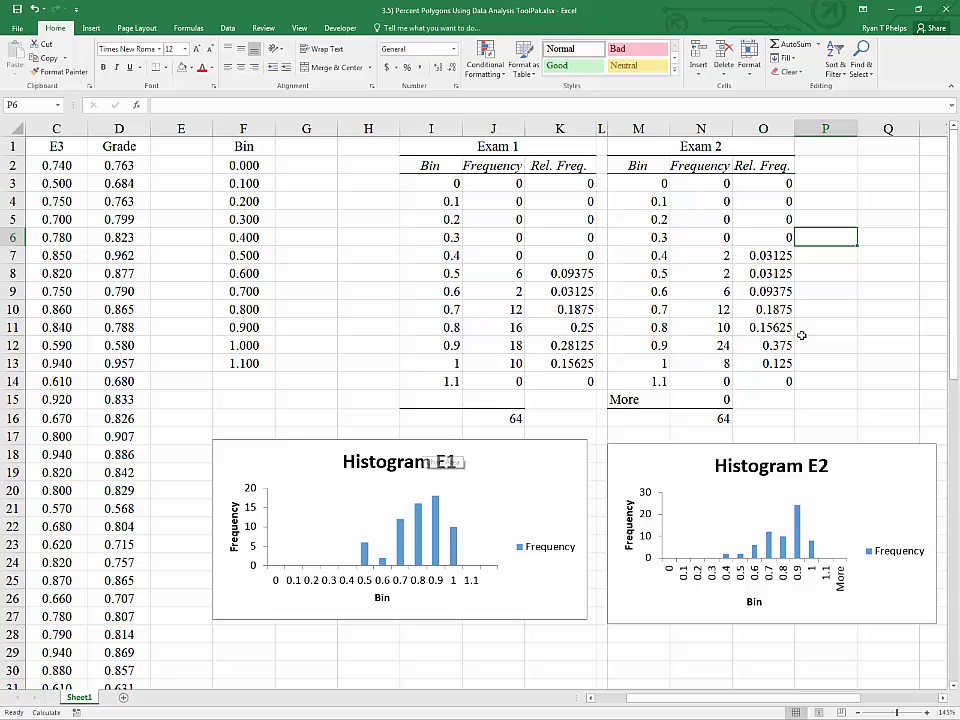
pyautogui.click(851, 181)
pyautogui.click(852, 165)
pyautogui.click(866, 165)
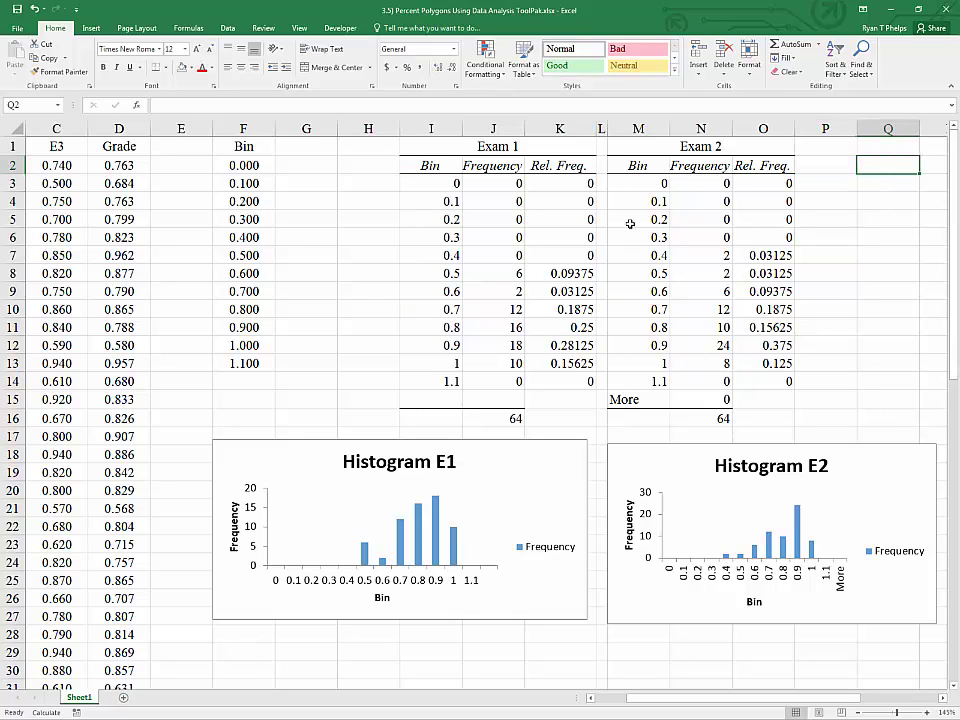
pyautogui.click(324, 291)
pyautogui.click(128, 294)
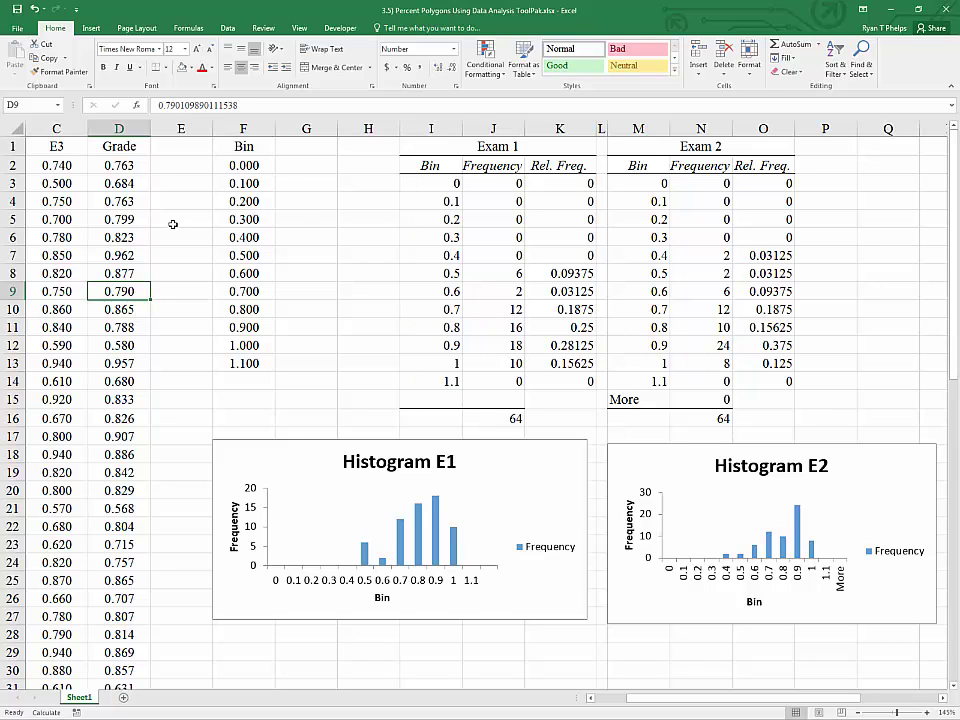
# - Start a Histogram analysis with input range $C$1:$C$65 for the E3 scores
pyautogui.click(228, 28)
pyautogui.click(864, 44)
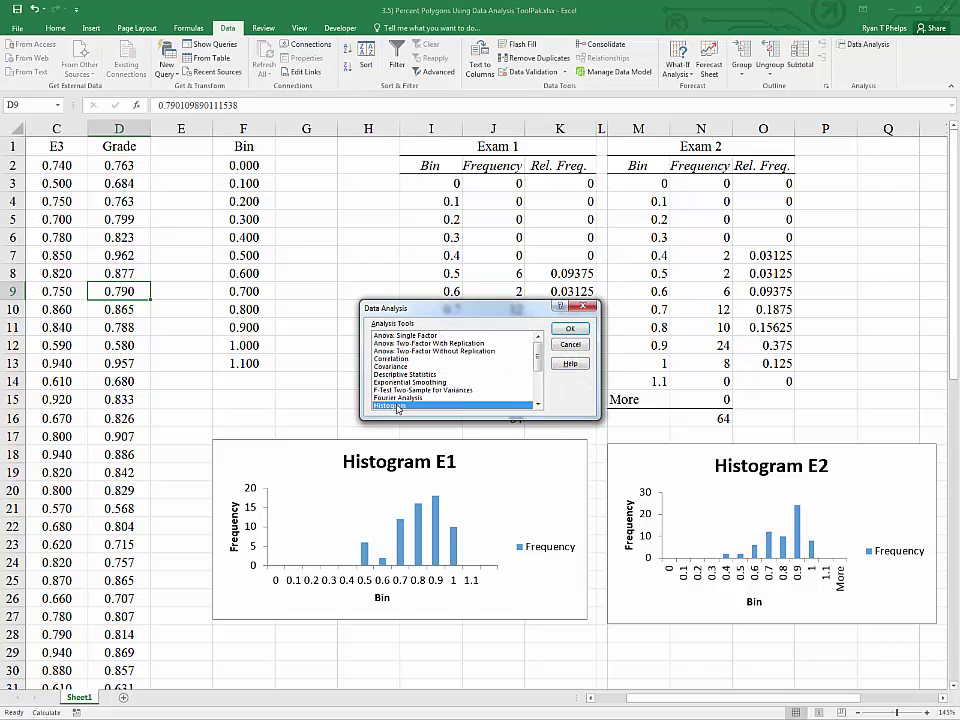
pyautogui.click(553, 330)
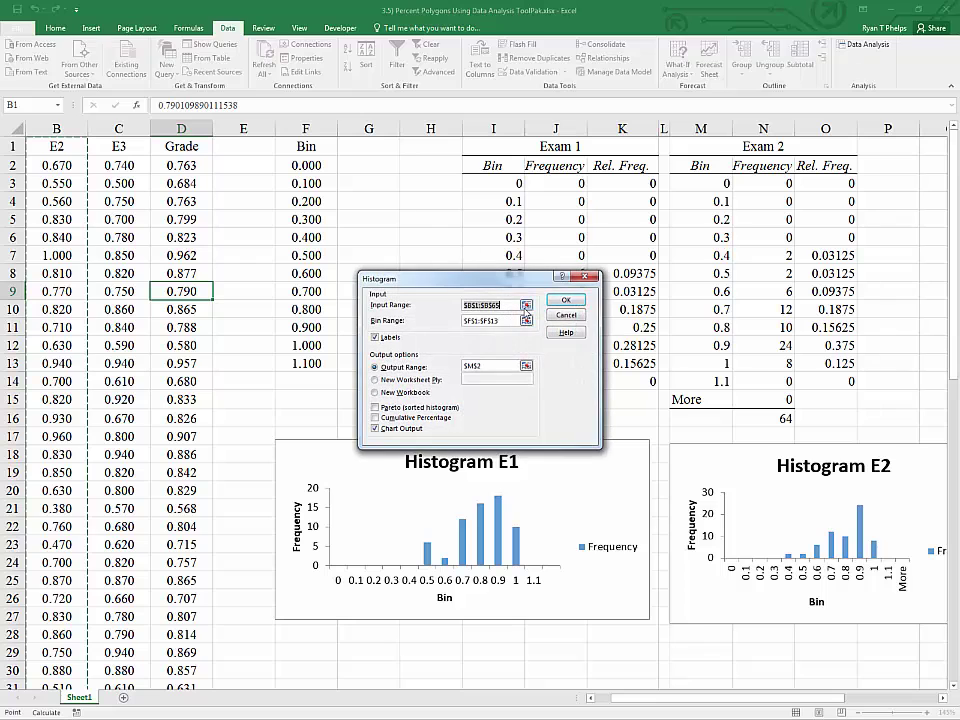
pyautogui.click(526, 306)
pyautogui.click(117, 147)
pyautogui.hotkey('ctrl', 'shift', 'Down')
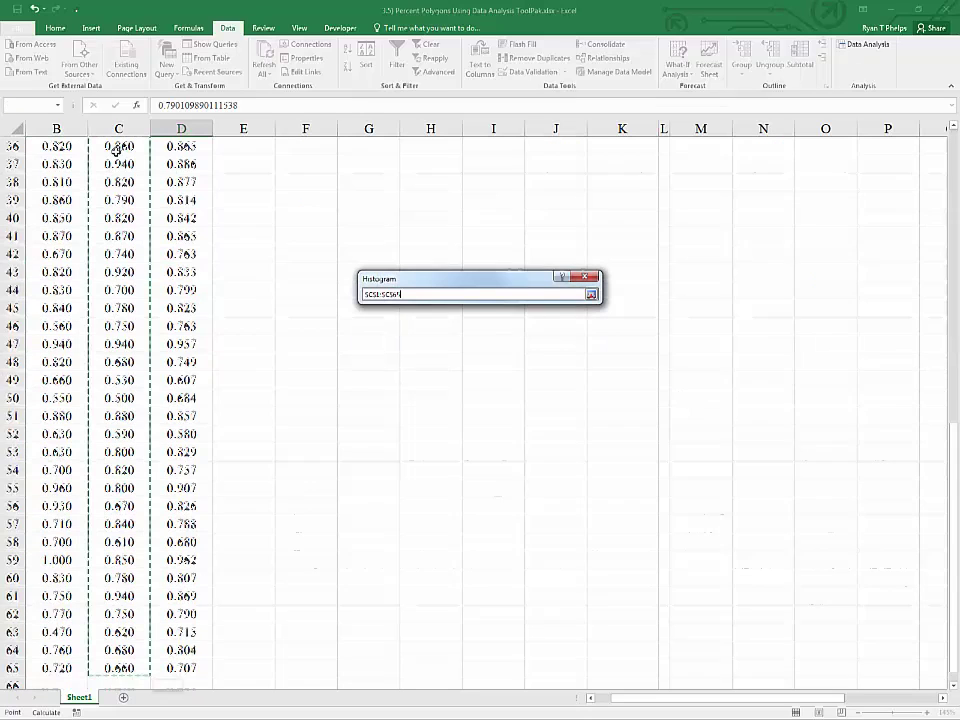
pyautogui.click(590, 296)
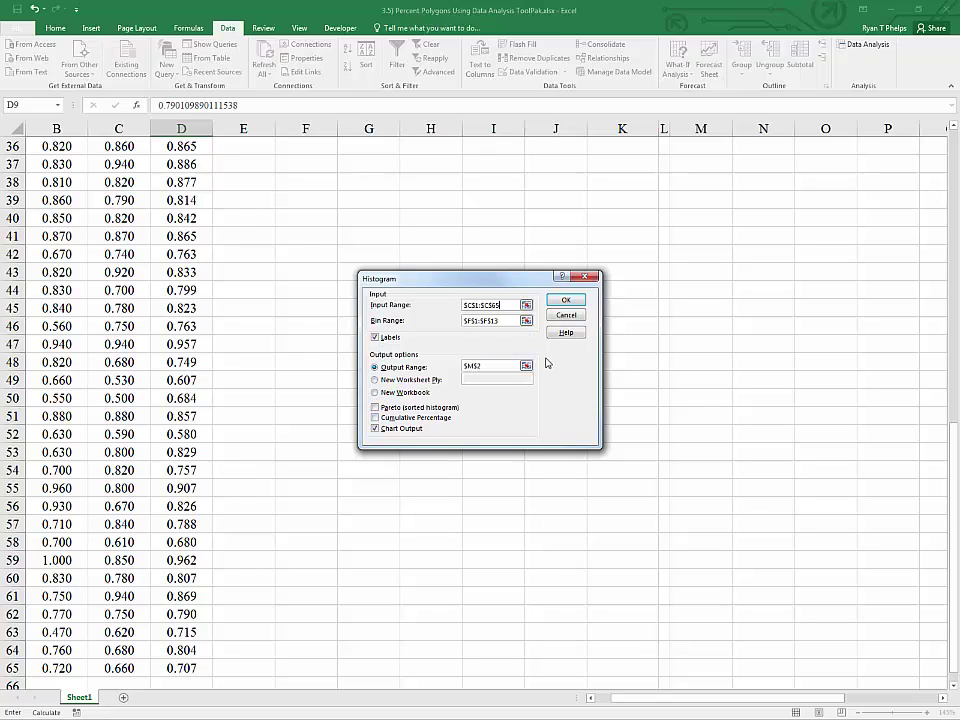
# - Set the histogram output range to $Q$2 and run it with chart output
pyautogui.click(526, 366)
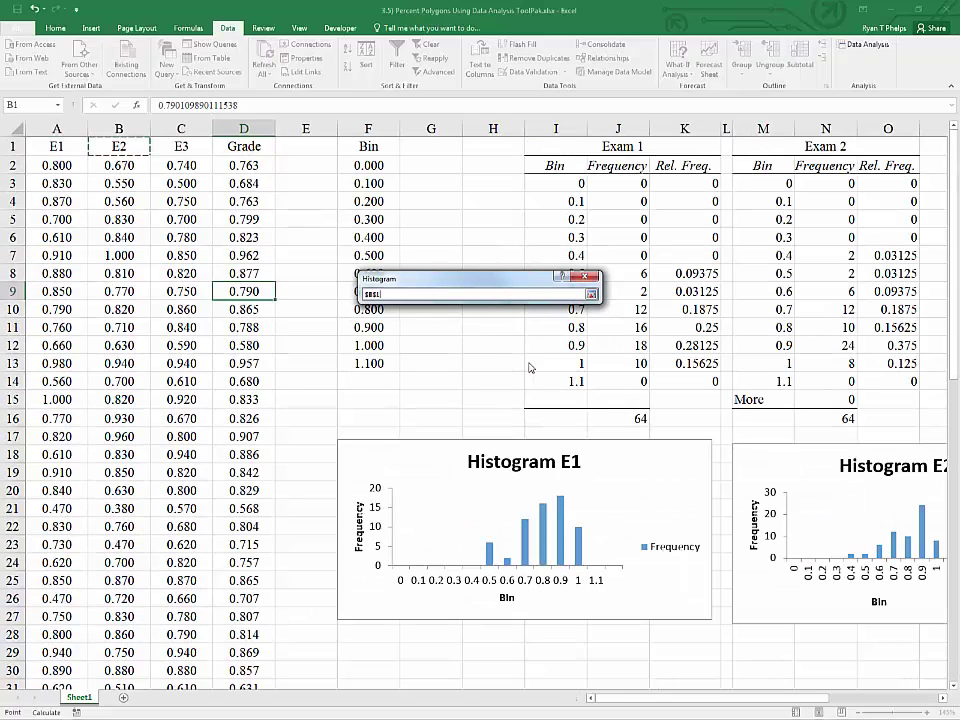
pyautogui.press('Right')
pyautogui.press('Right')
pyautogui.press('Right')
pyautogui.press('Right')
pyautogui.press('Right')
pyautogui.press('Right')
pyautogui.press('Right')
pyautogui.press('Right')
pyautogui.press('Right')
pyautogui.press('Right')
pyautogui.press('Right')
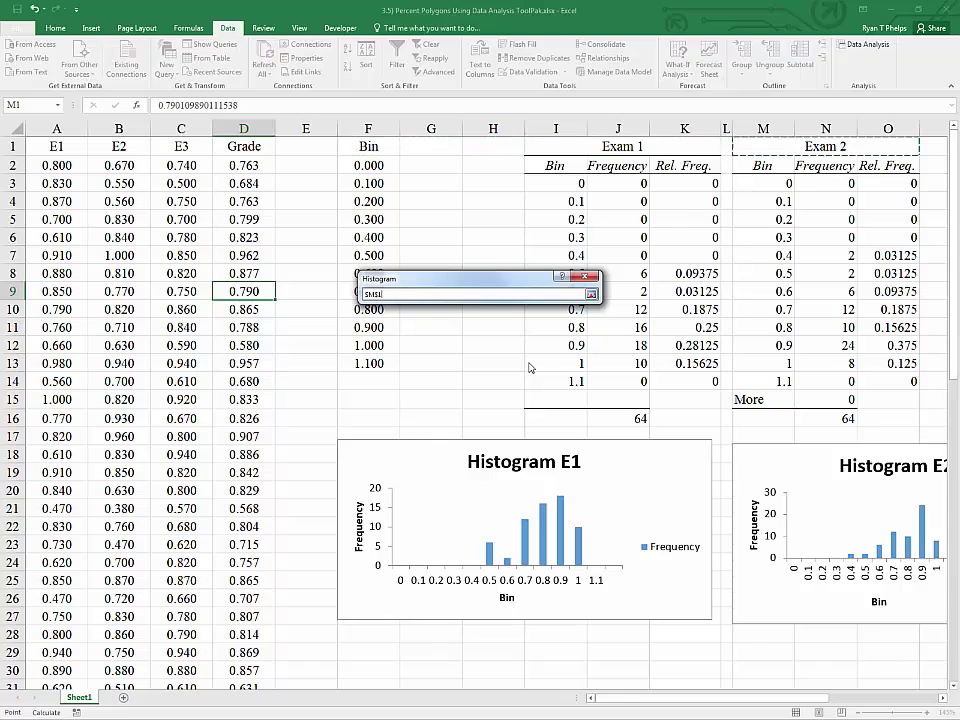
pyautogui.press('Right')
pyautogui.press('Right')
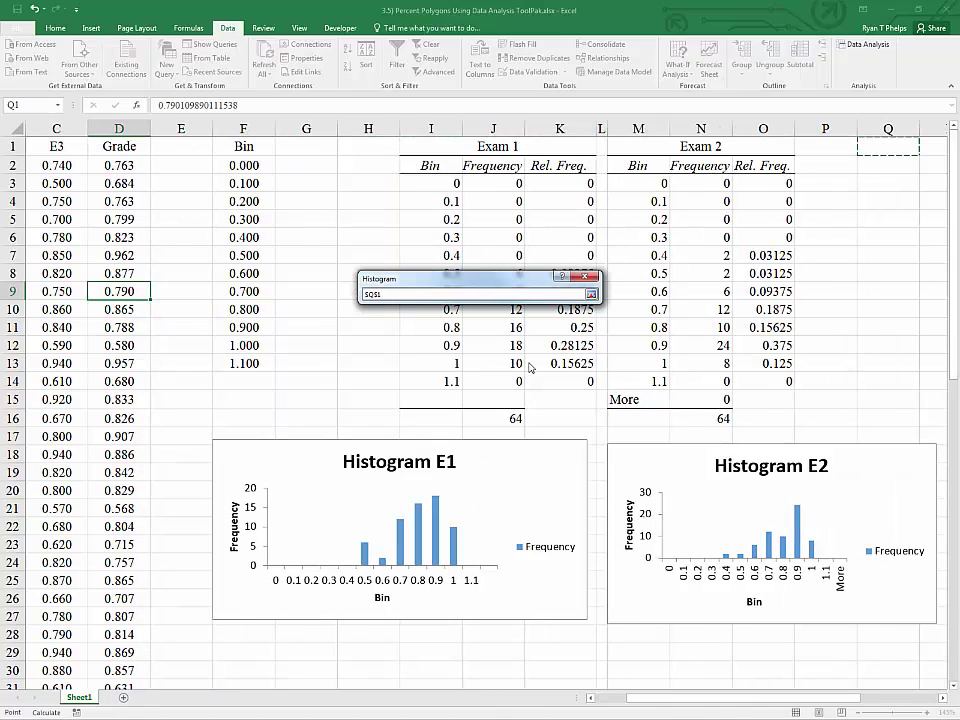
pyautogui.press('Down')
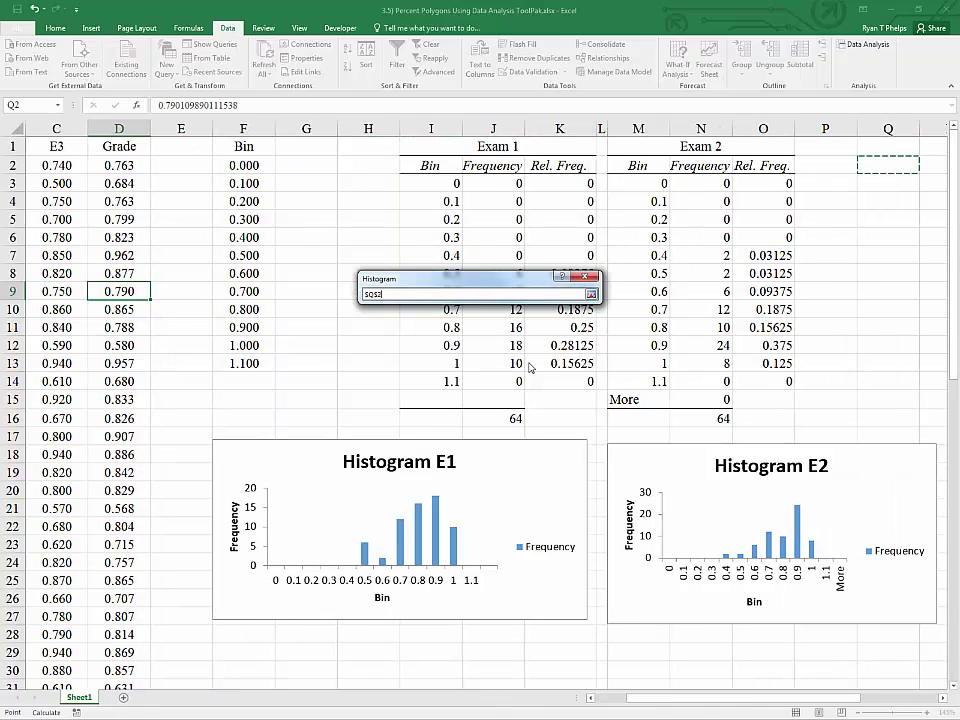
pyautogui.click(591, 295)
pyautogui.click(566, 305)
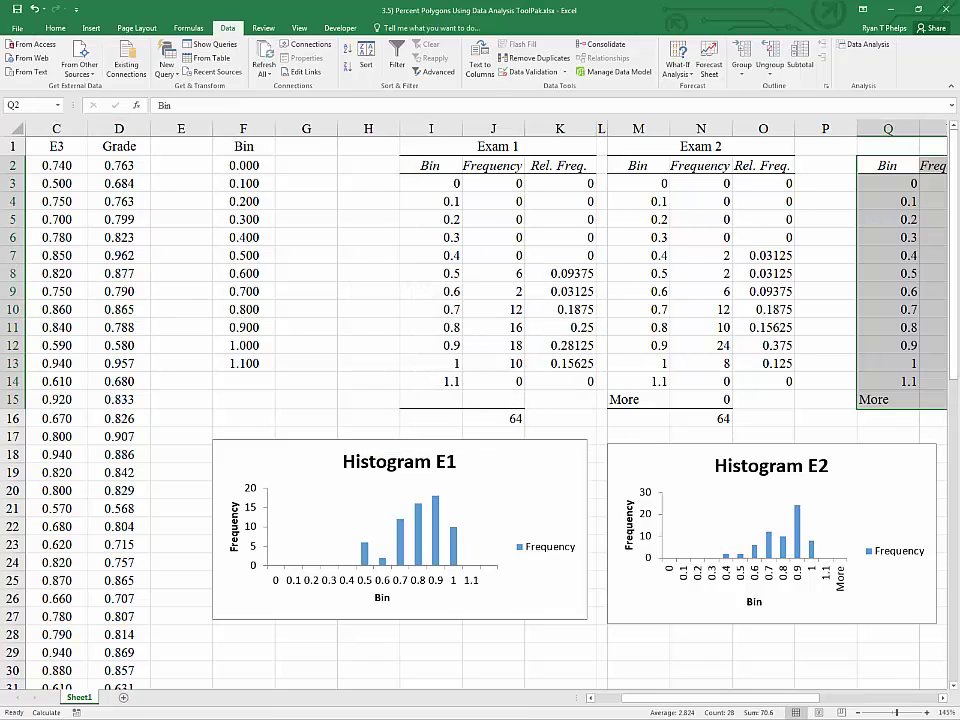
# - Move the new chart below the tables and retitle it 'Histogram E3'
pyautogui.moveTo(748, 695); pyautogui.dragTo(796, 683)
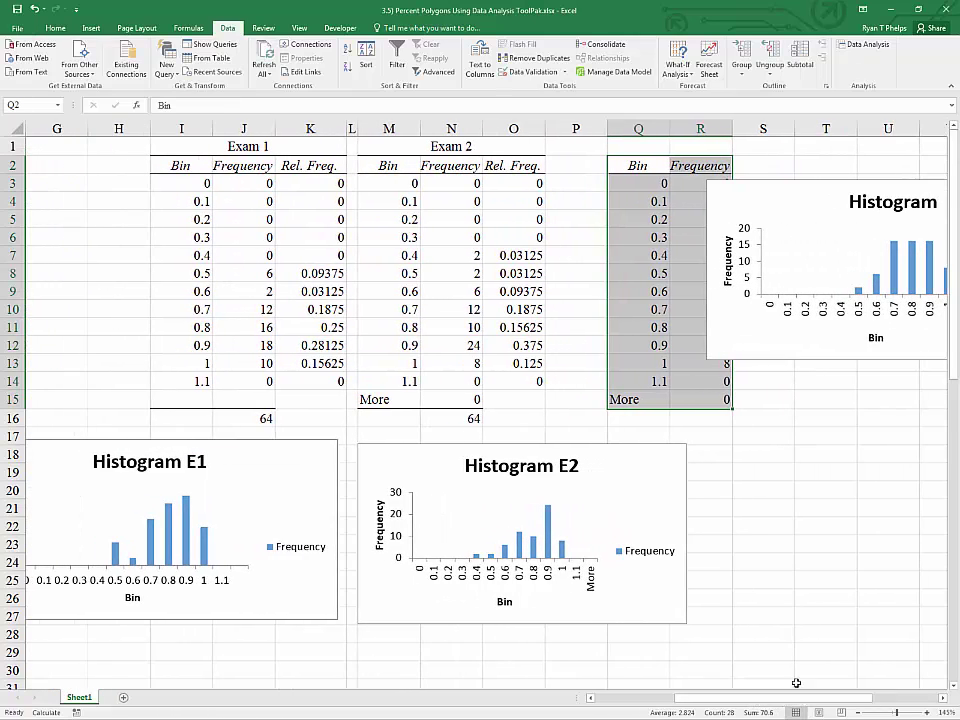
pyautogui.moveTo(737, 208); pyautogui.dragTo(125, 670)
pyautogui.scroll(-2, 237, 577)
pyautogui.doubleClick(274, 540)
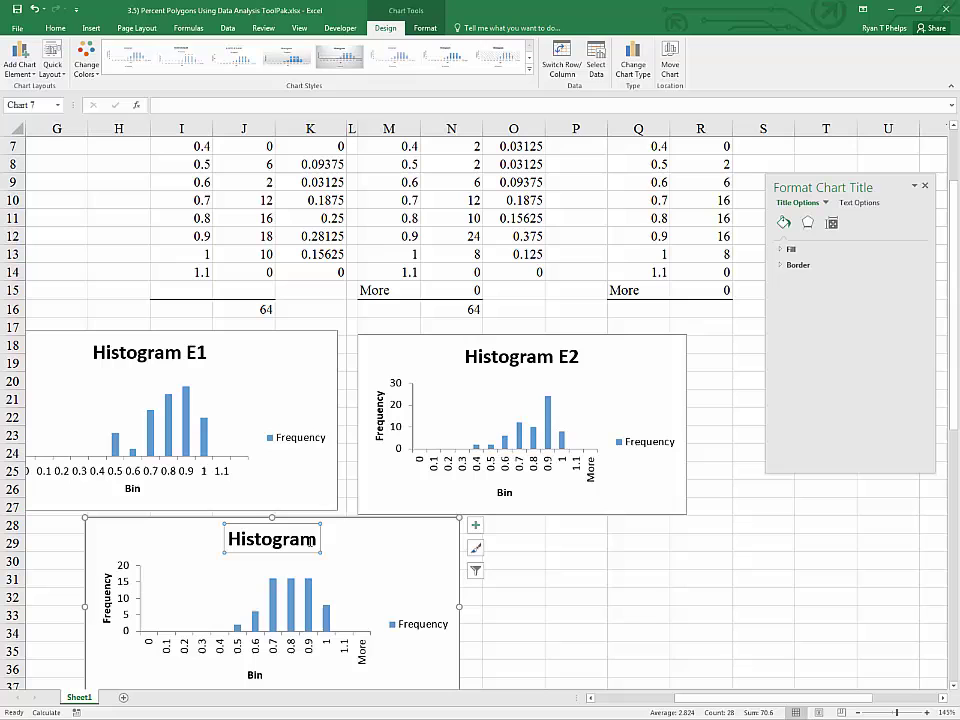
pyautogui.write('E3')
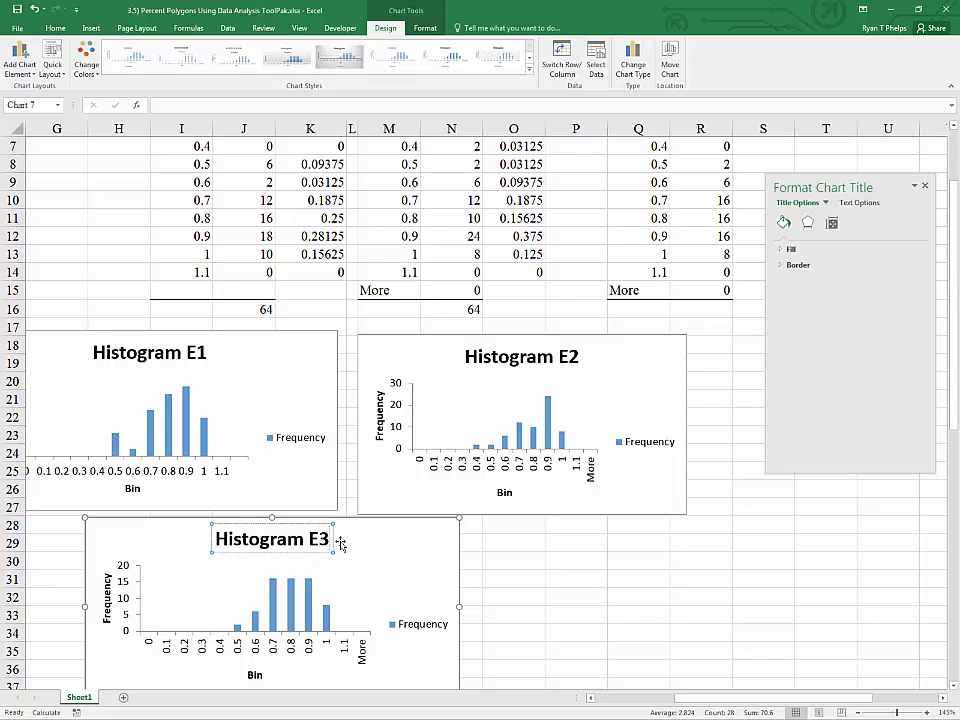
pyautogui.click(548, 562)
pyautogui.scroll(1, 700, 400)
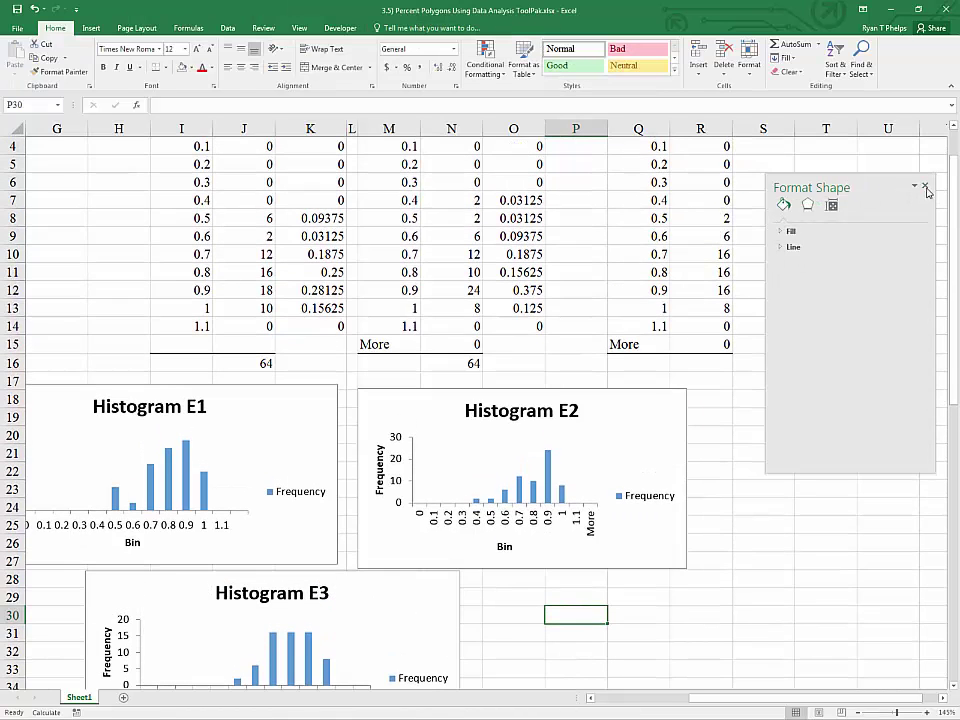
pyautogui.click(924, 186)
pyautogui.scroll(1, 917, 188)
# - Copy the heading to Q1, Rel. Freq. formulas to S2, and the SUM total to R16
pyautogui.click(433, 145)
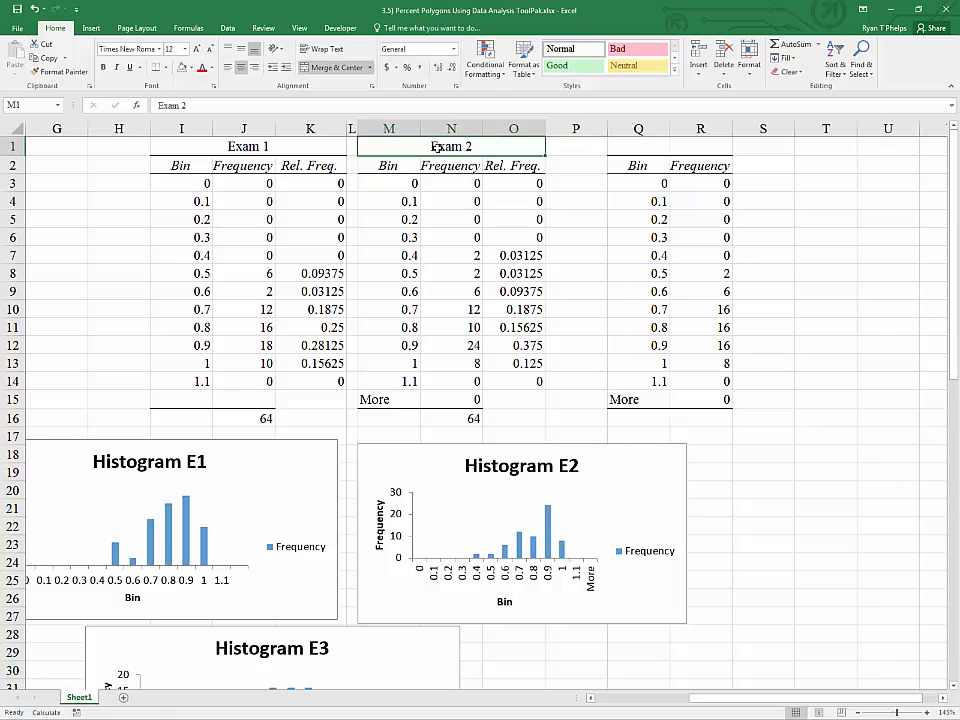
pyautogui.hotkey('ctrl', 'c')
pyautogui.click(638, 146)
pyautogui.hotkey('ctrl', 'v')
pyautogui.moveTo(492, 172); pyautogui.dragTo(545, 404)
pyautogui.hotkey('ctrl', 'c')
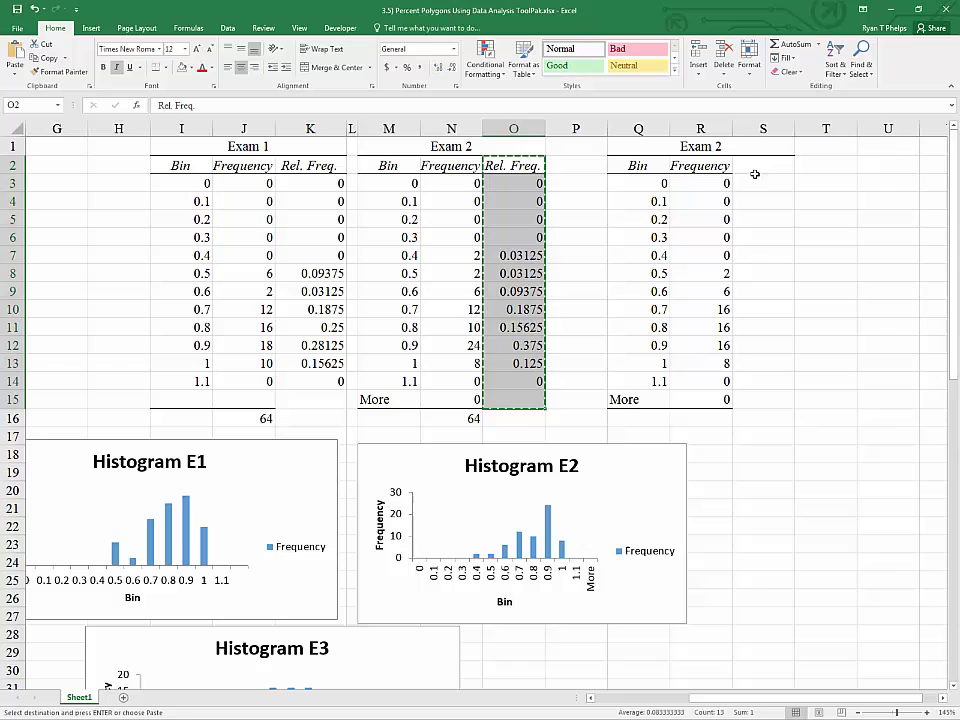
pyautogui.click(762, 165)
pyautogui.hotkey('ctrl', 'v')
pyautogui.click(462, 419)
pyautogui.hotkey('ctrl', 'c')
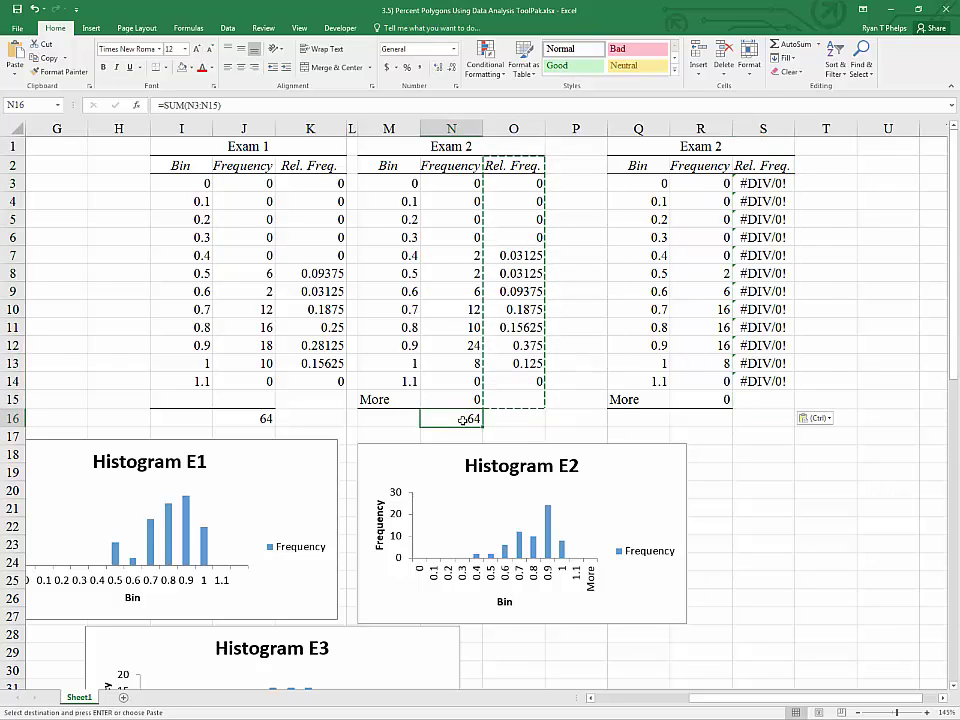
pyautogui.click(680, 418)
pyautogui.hotkey('ctrl', 'v')
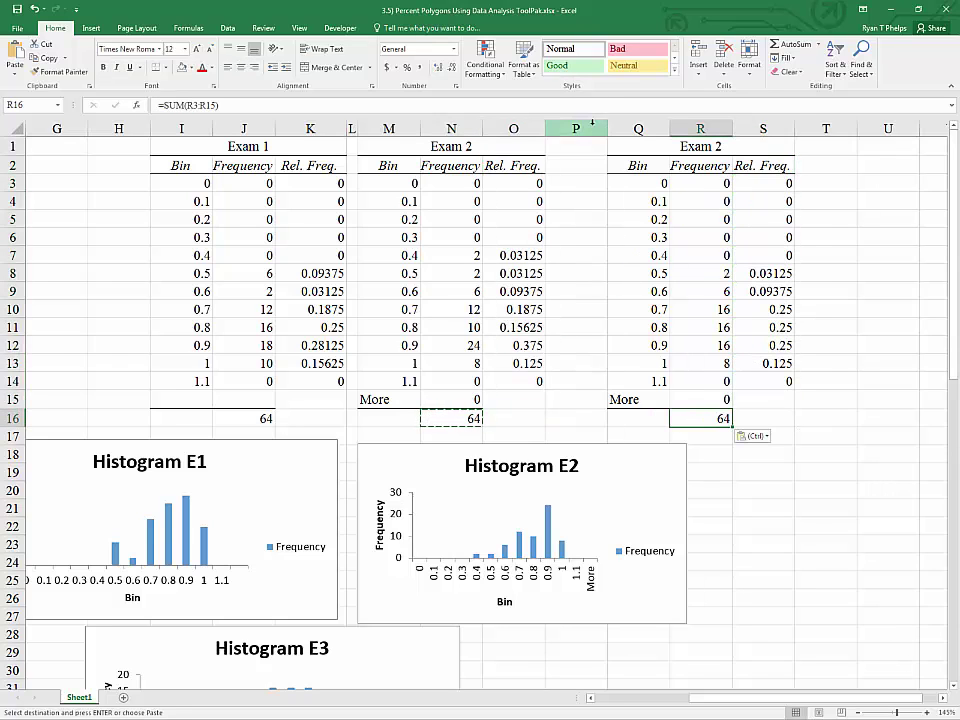
# - Narrow spacer column P and change the Q1 heading to Exam 3
pyautogui.click(578, 128)
pyautogui.moveTo(607, 128); pyautogui.dragTo(553, 128)
pyautogui.click(686, 324)
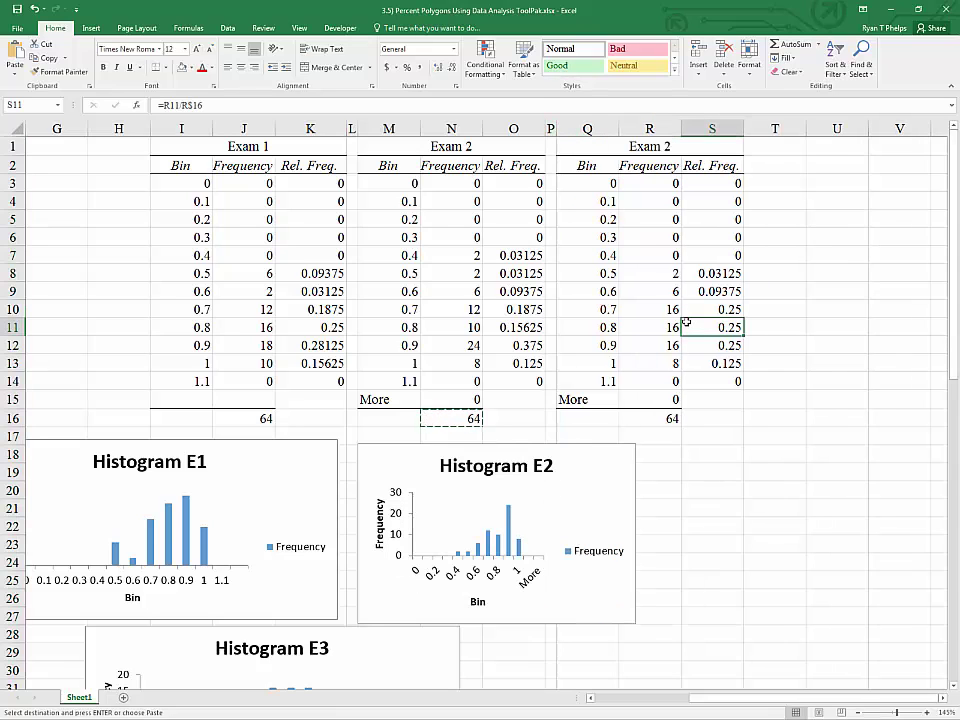
pyautogui.click(679, 148)
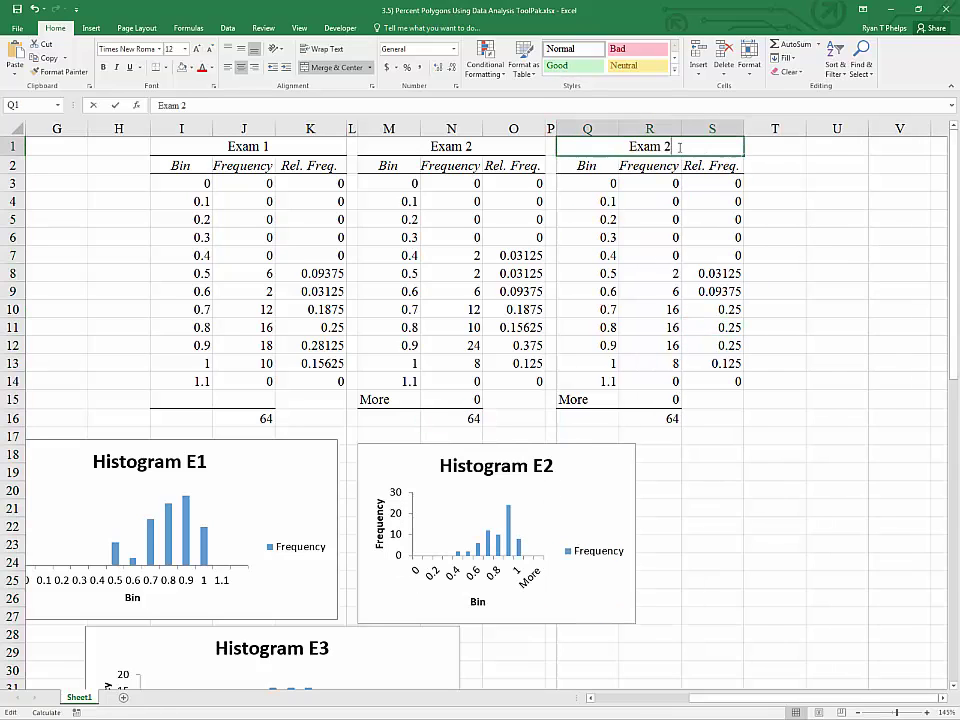
pyautogui.doubleClick(679, 148)
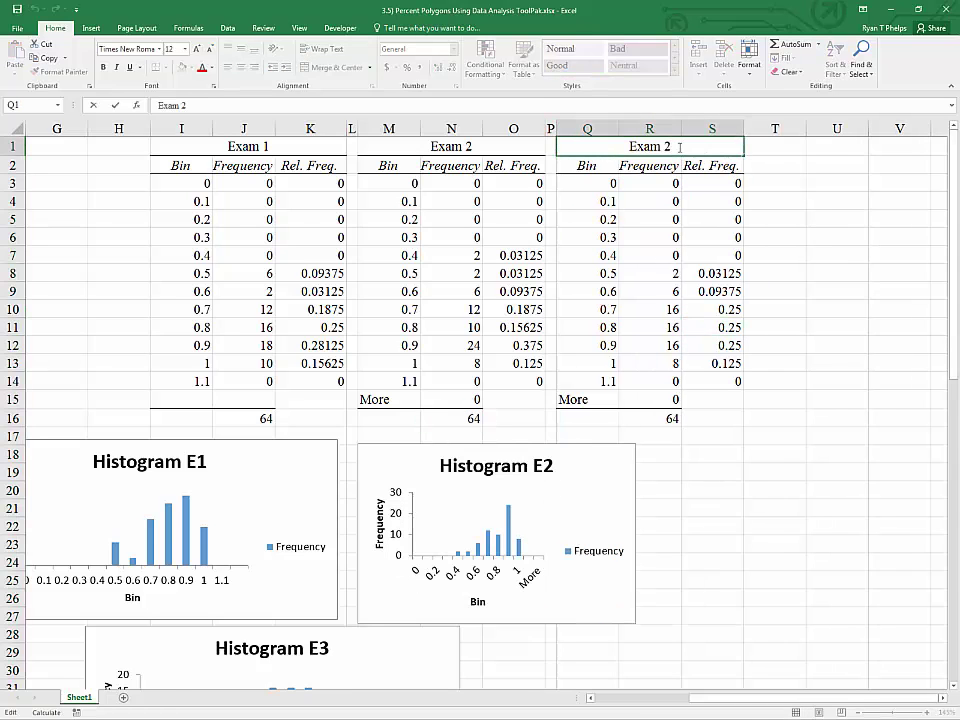
pyautogui.click(774, 308)
# - Start a Histogram analysis with input range $D$1:$D$65 for the Grade column
pyautogui.moveTo(615, 698); pyautogui.dragTo(594, 703)
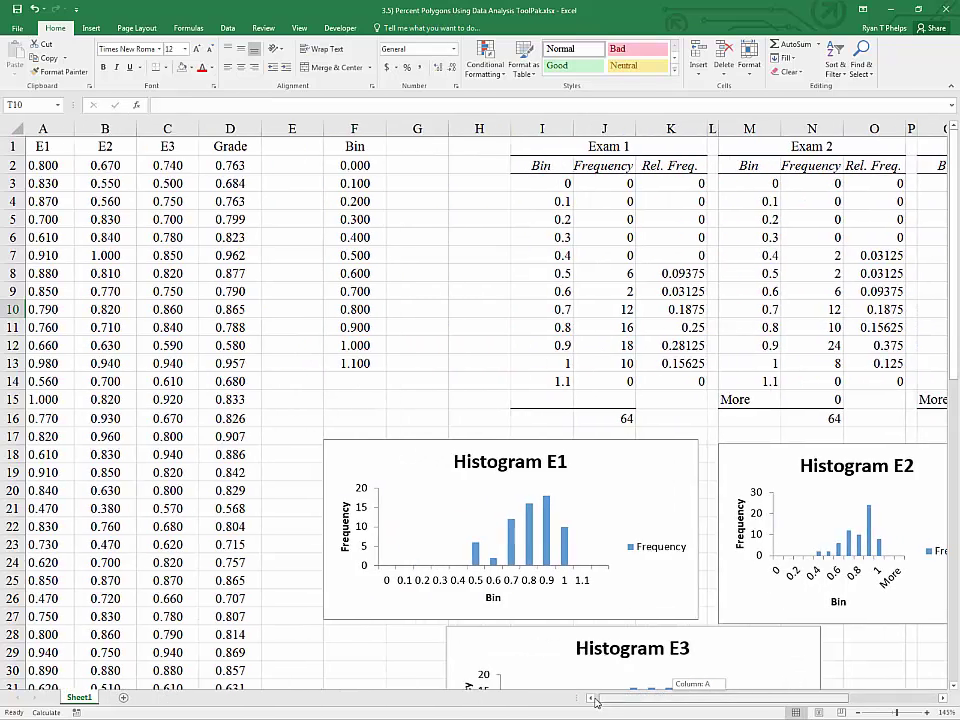
pyautogui.moveTo(244, 309); pyautogui.dragTo(244, 291)
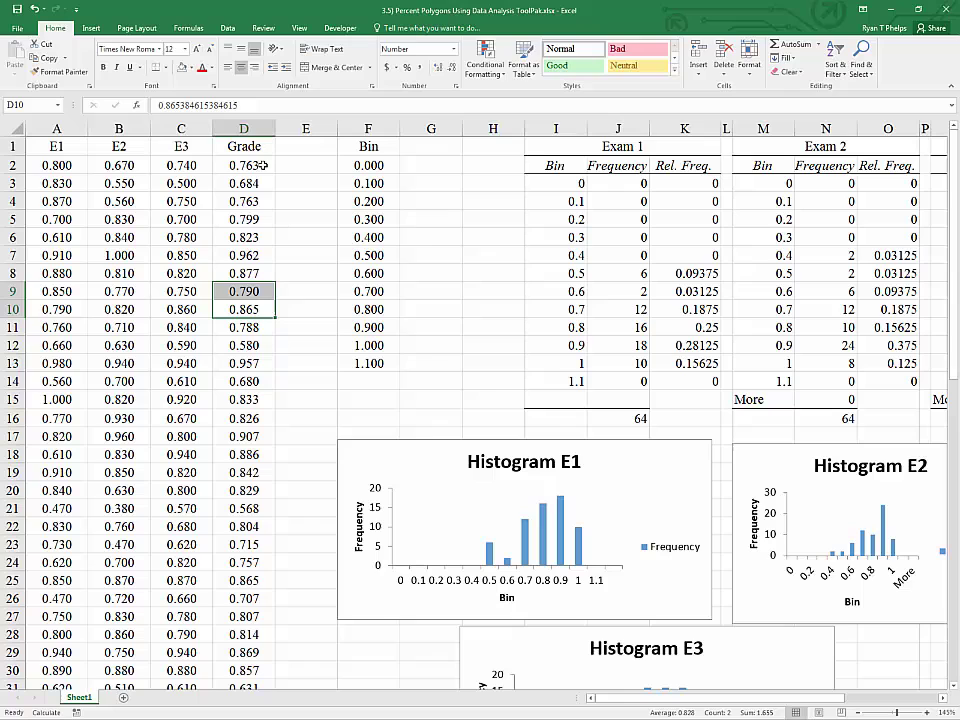
pyautogui.click(228, 28)
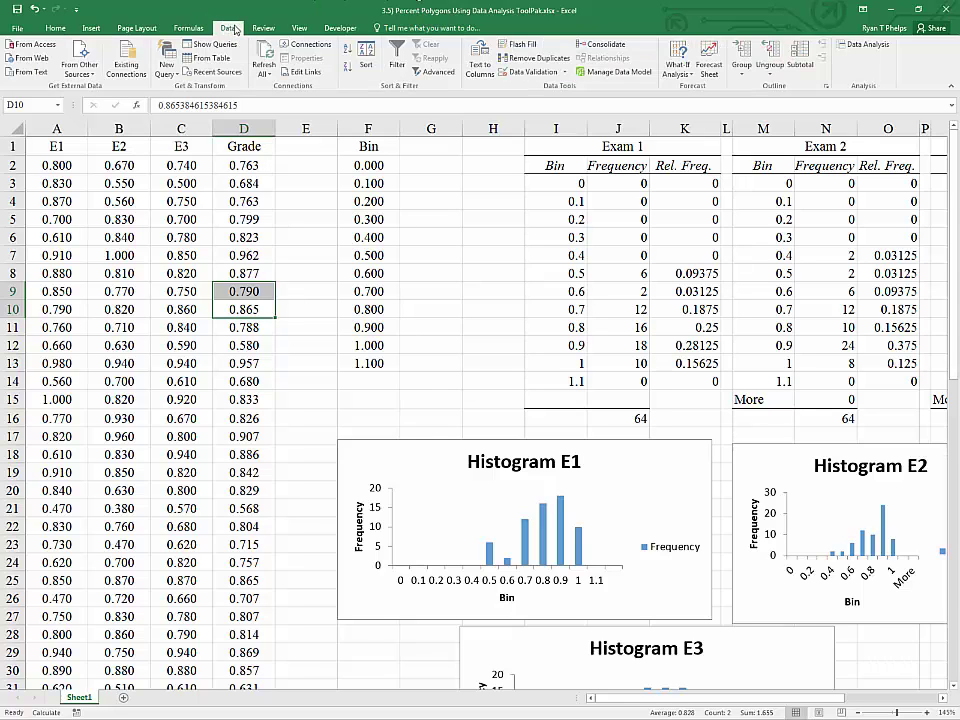
pyautogui.click(866, 44)
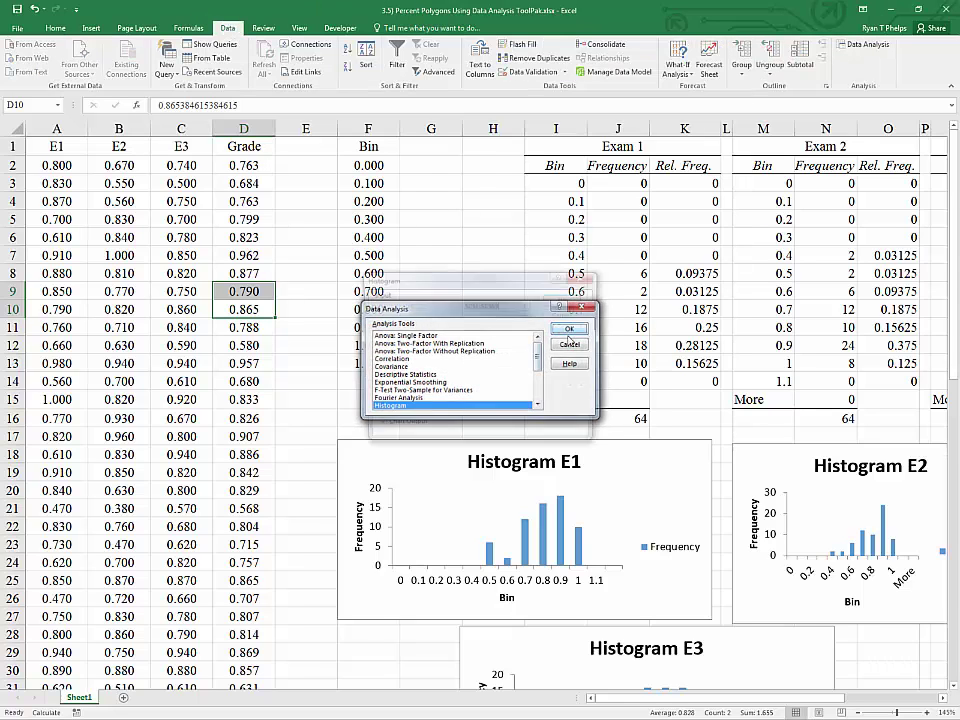
pyautogui.click(569, 328)
pyautogui.click(525, 306)
pyautogui.click(243, 146)
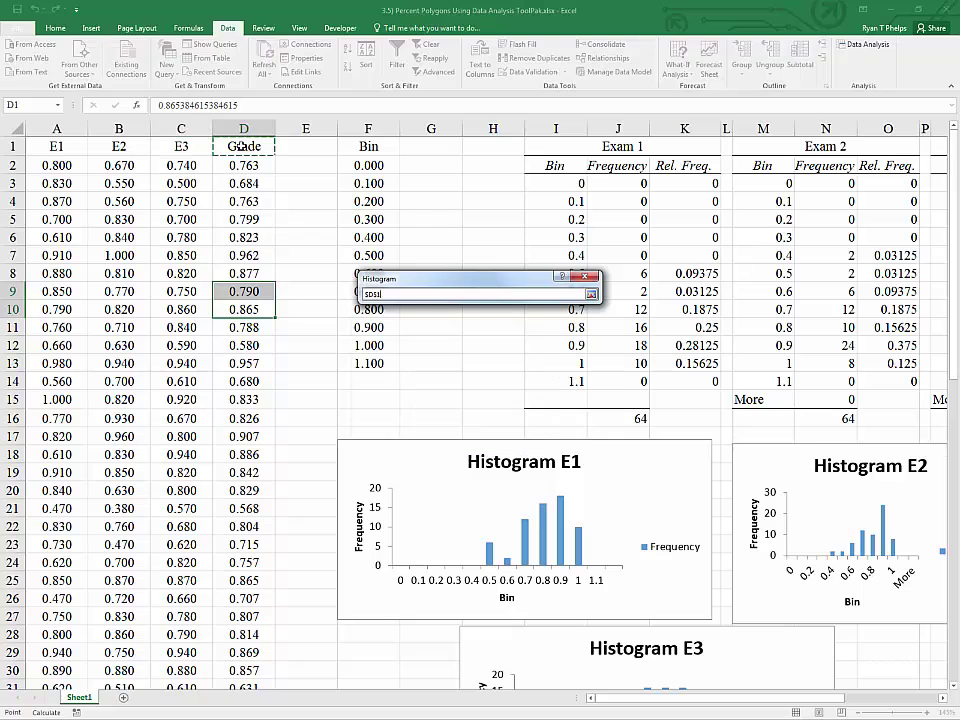
pyautogui.hotkey('ctrl', 'shift', 'Down')
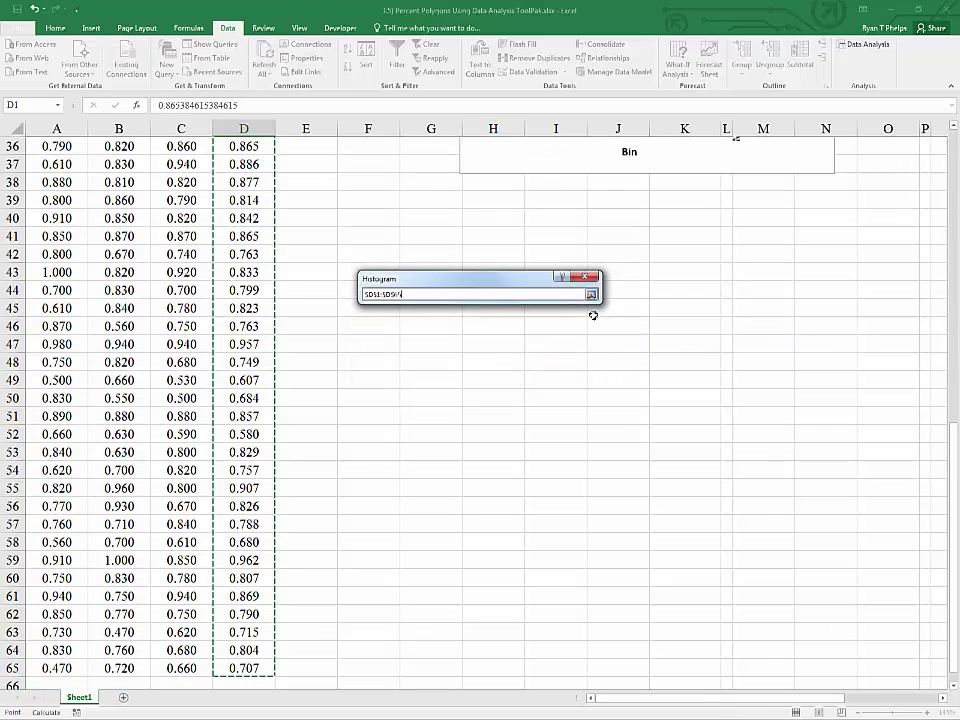
pyautogui.press('Return')
# - Set the histogram output range to $U$2 and run it with chart output
pyautogui.click(527, 367)
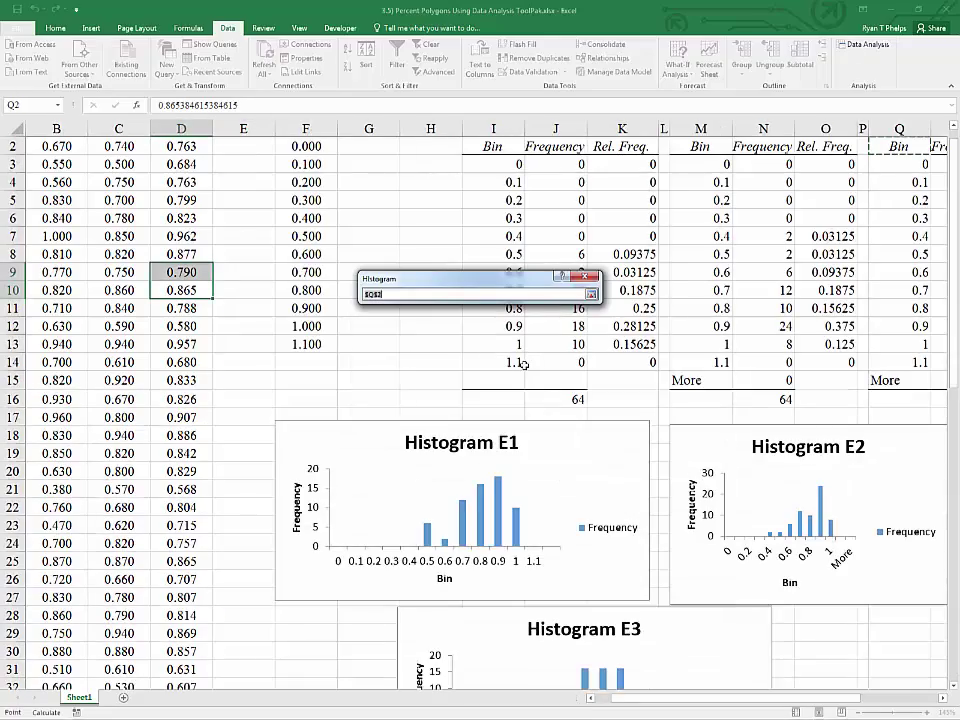
pyautogui.hotkey('ctrl', 'Home')
pyautogui.press('Right')
pyautogui.press('Right')
pyautogui.press('Right')
pyautogui.press('Right')
pyautogui.press('Right')
pyautogui.press('Right')
pyautogui.press('Right')
pyautogui.press('Right')
pyautogui.press('Right')
pyautogui.press('Right')
pyautogui.press('Right')
pyautogui.press('Right')
pyautogui.press('Right')
pyautogui.press('Right')
pyautogui.press('Right')
pyautogui.press('Right')
pyautogui.press('Right')
pyautogui.press('Right')
pyautogui.press('Right')
pyautogui.press('Right')
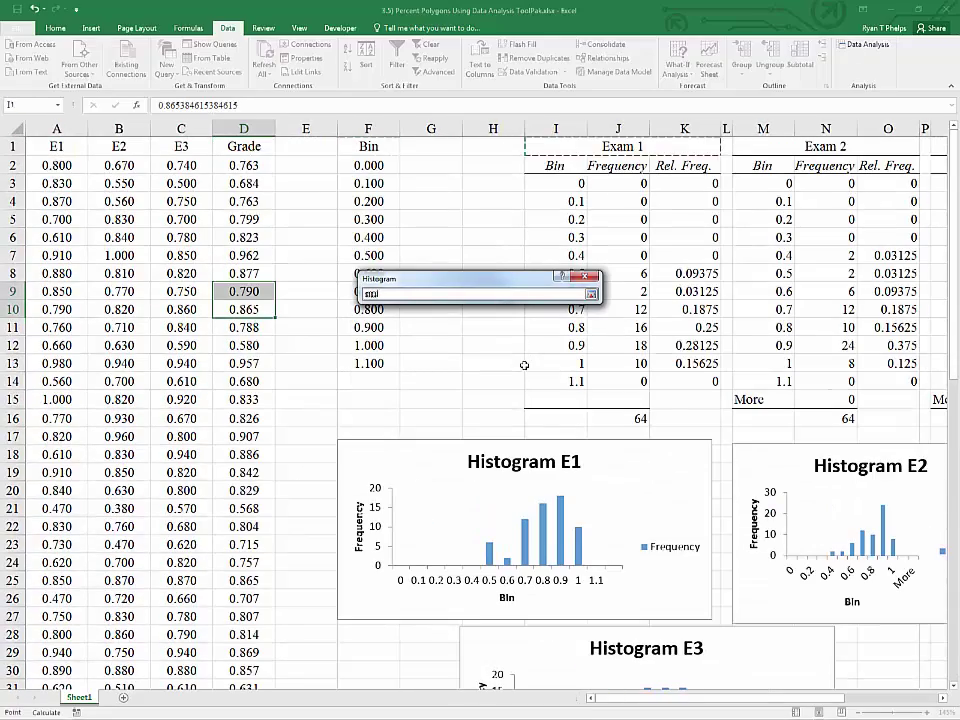
pyautogui.press('Down')
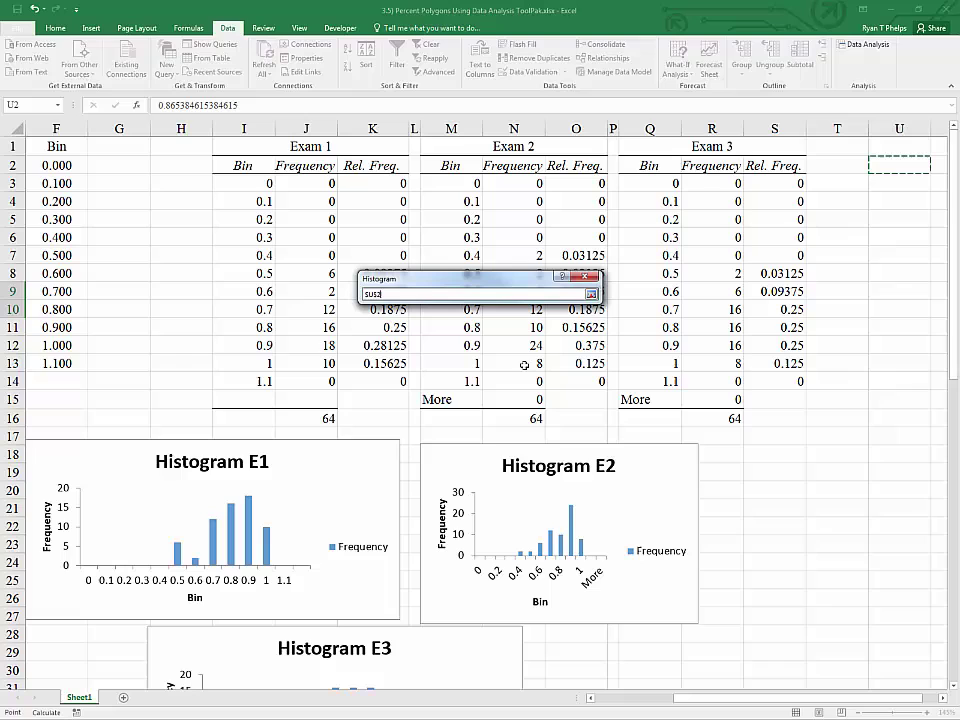
pyautogui.click(591, 294)
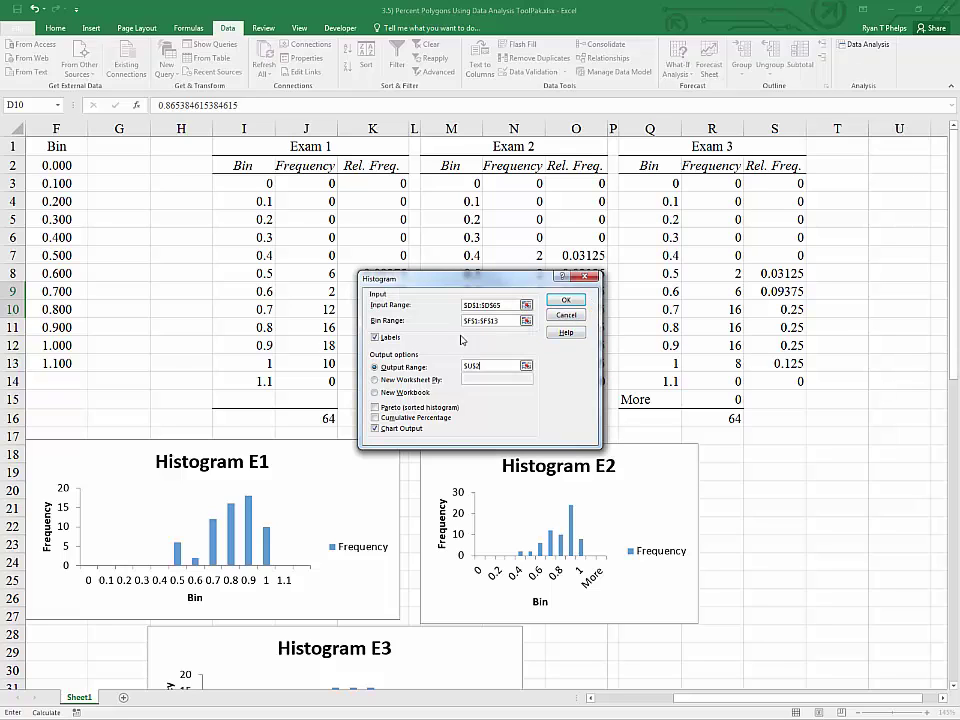
pyautogui.click(566, 300)
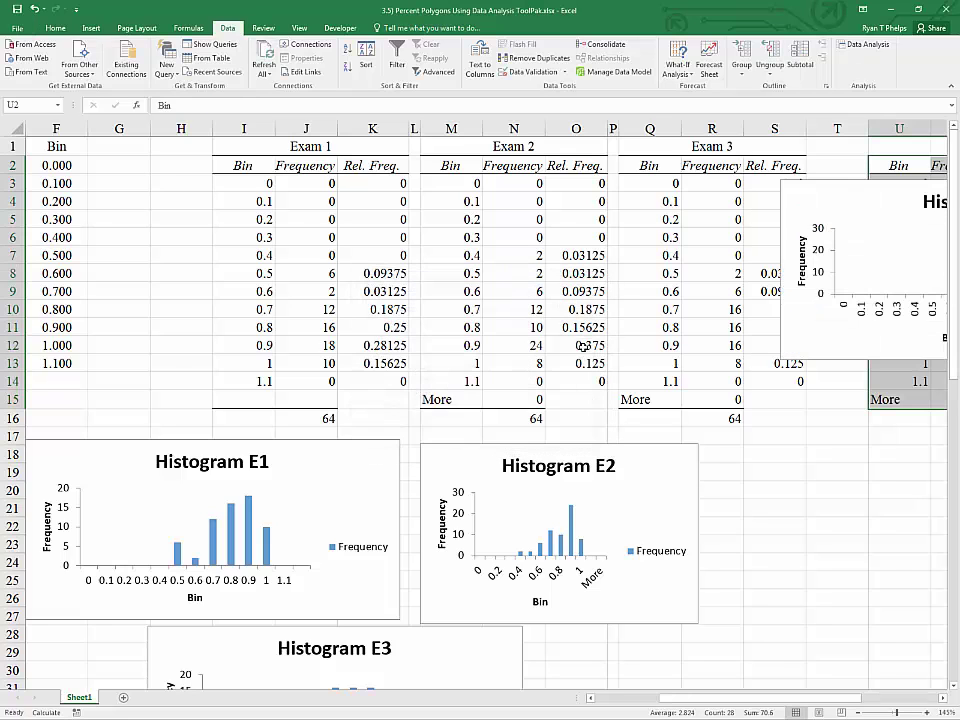
# - Position the new histogram and retitle it 'Histogram Grade'
pyautogui.moveTo(862, 214); pyautogui.dragTo(806, 491)
pyautogui.moveTo(686, 697); pyautogui.dragTo(724, 700)
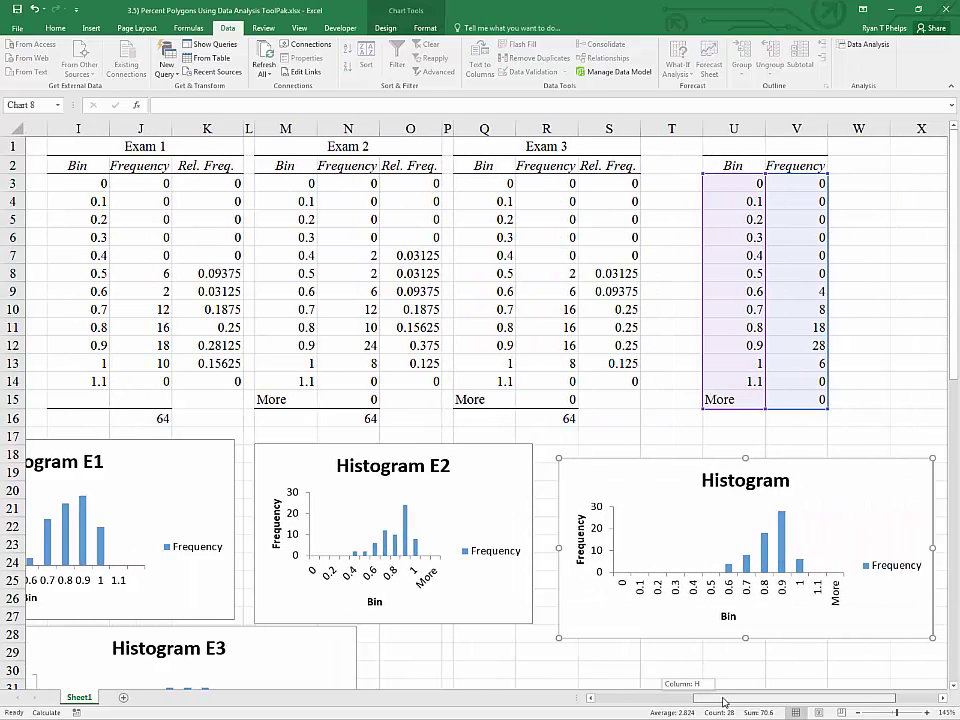
pyautogui.click(762, 482)
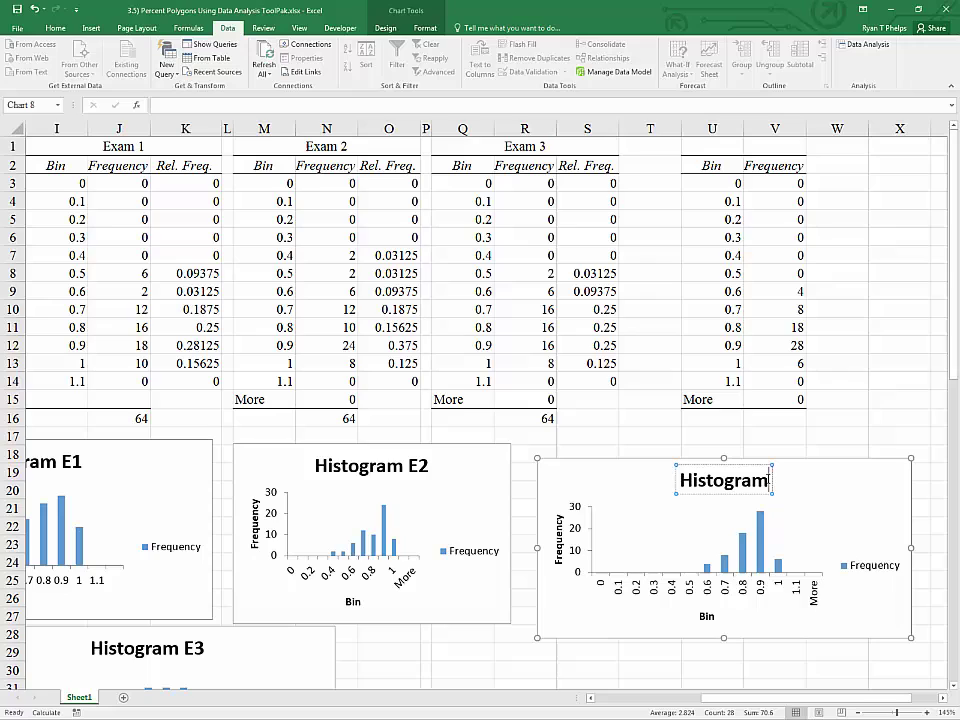
pyautogui.write('E4')
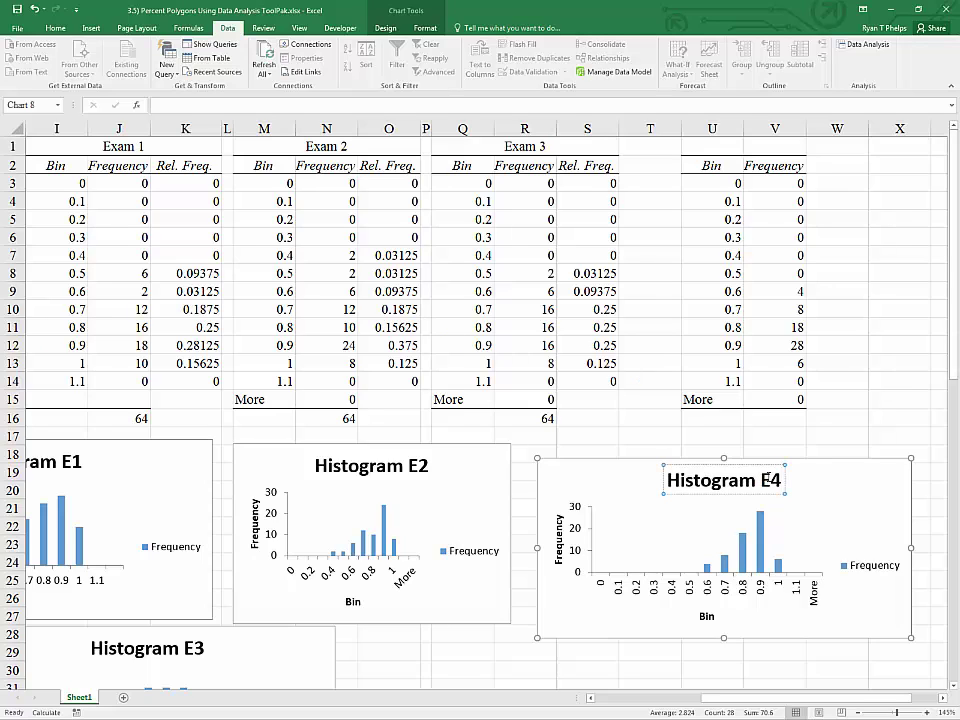
pyautogui.press('BackSpace')
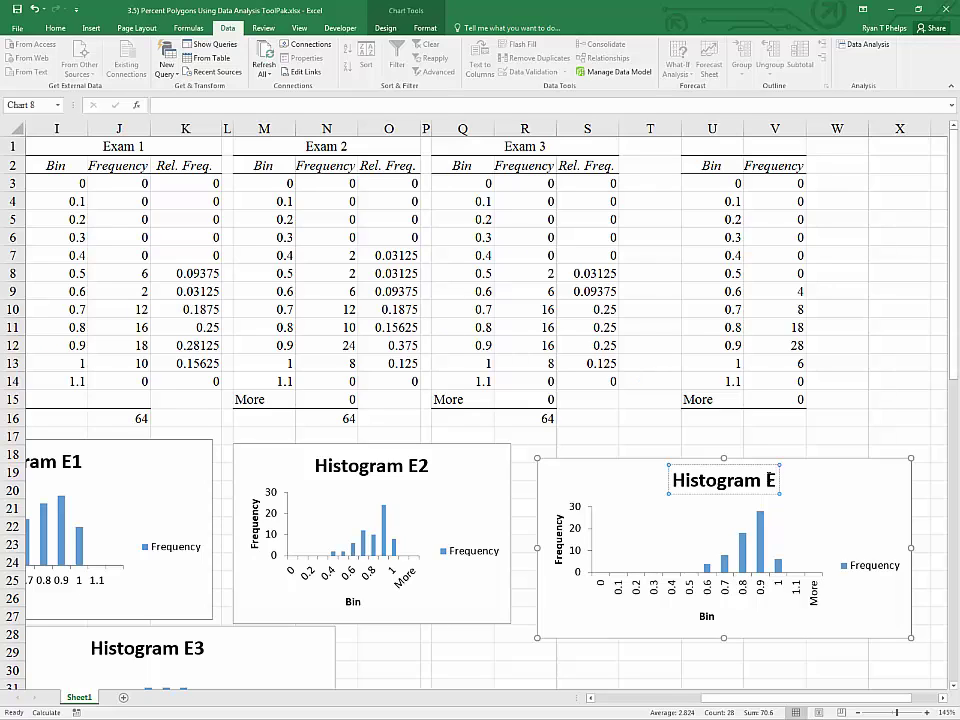
pyautogui.press('BackSpace')
pyautogui.press('BackSpace')
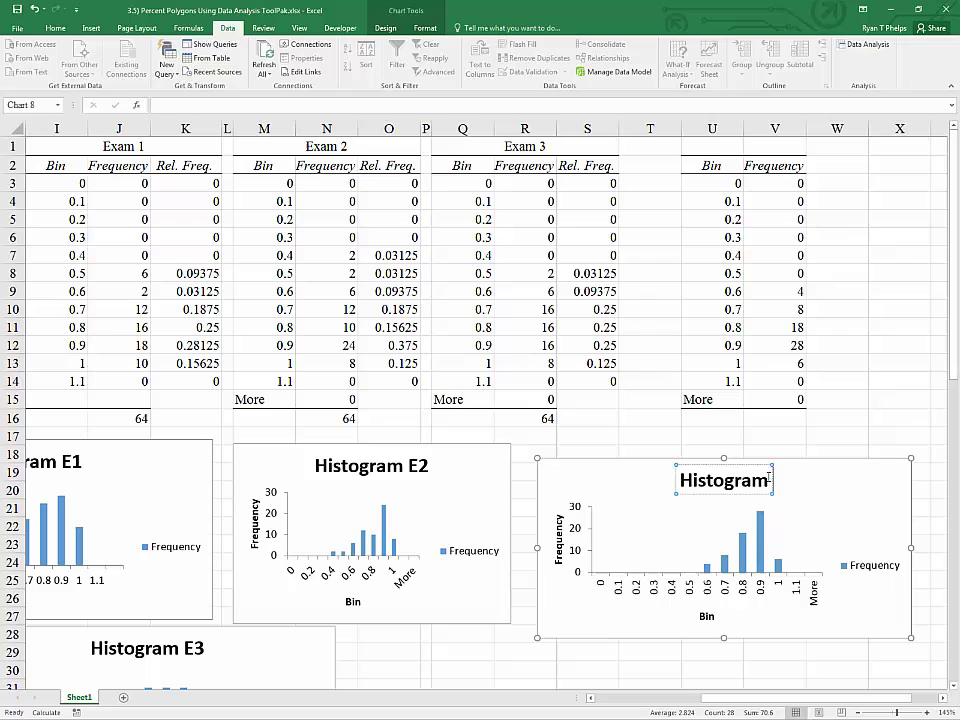
pyautogui.write('Grade')
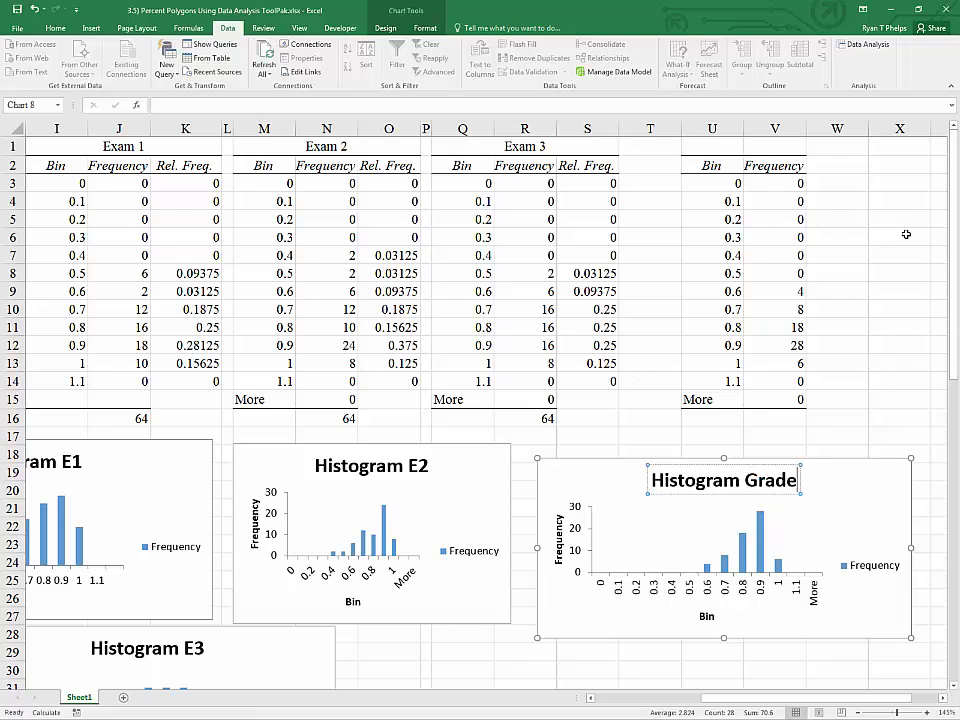
pyautogui.click(829, 221)
# - Copy the Exam 3 relative frequencies into column W and the total of 64 into V16
pyautogui.moveTo(591, 167); pyautogui.dragTo(594, 391)
pyautogui.hotkey('ctrl', 'c')
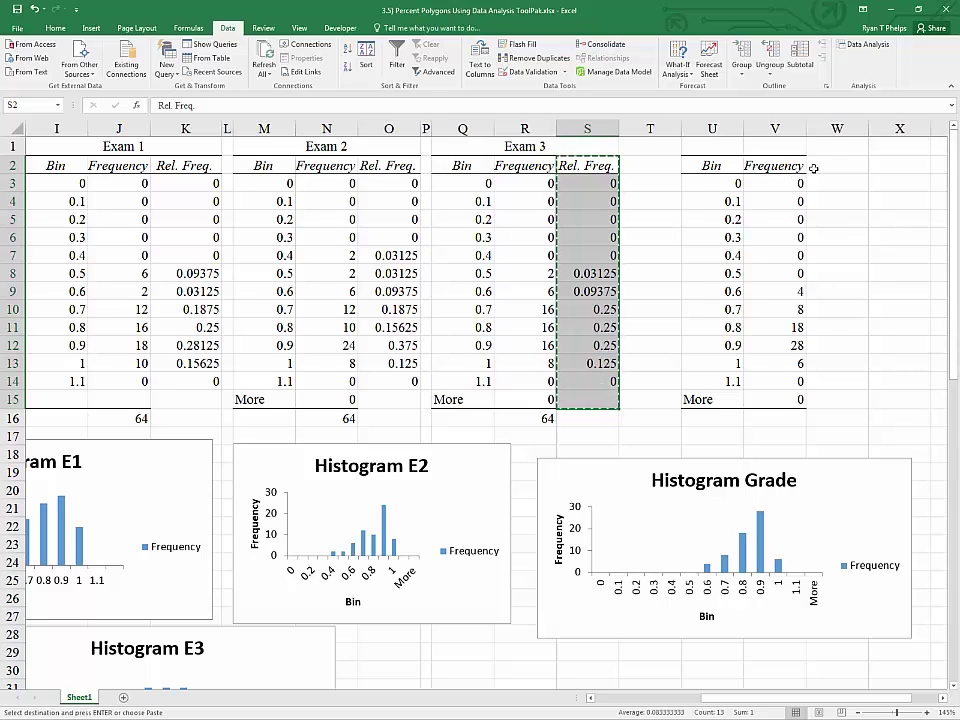
pyautogui.click(849, 166)
pyautogui.hotkey('ctrl', 'v')
pyautogui.click(543, 418)
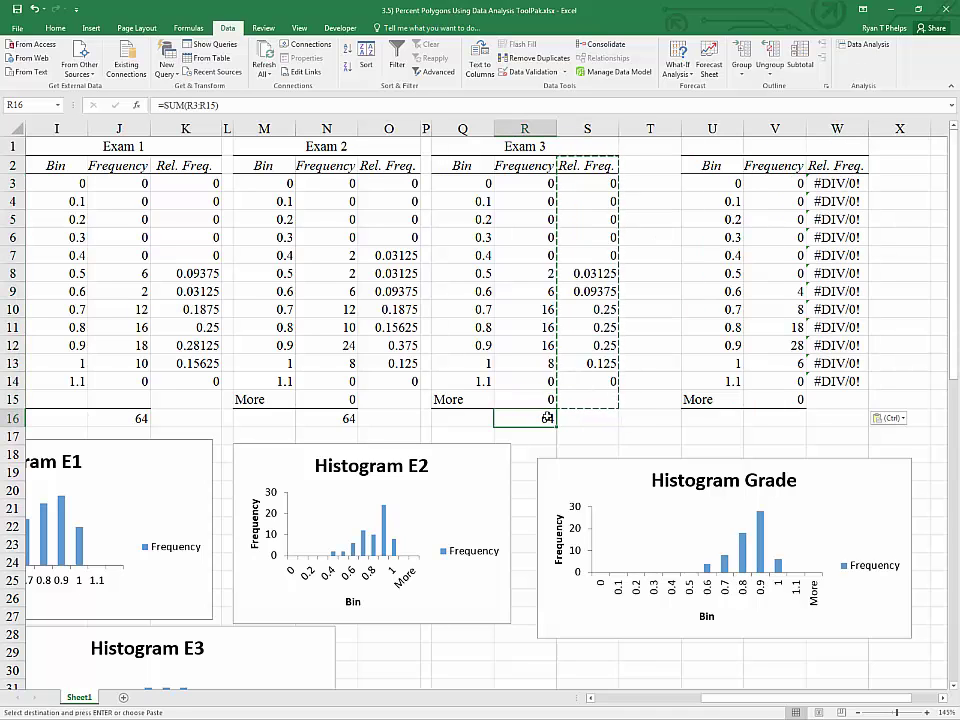
pyautogui.hotkey('ctrl', 'c')
pyautogui.click(775, 418)
pyautogui.hotkey('ctrl', 'v')
pyautogui.click(837, 255)
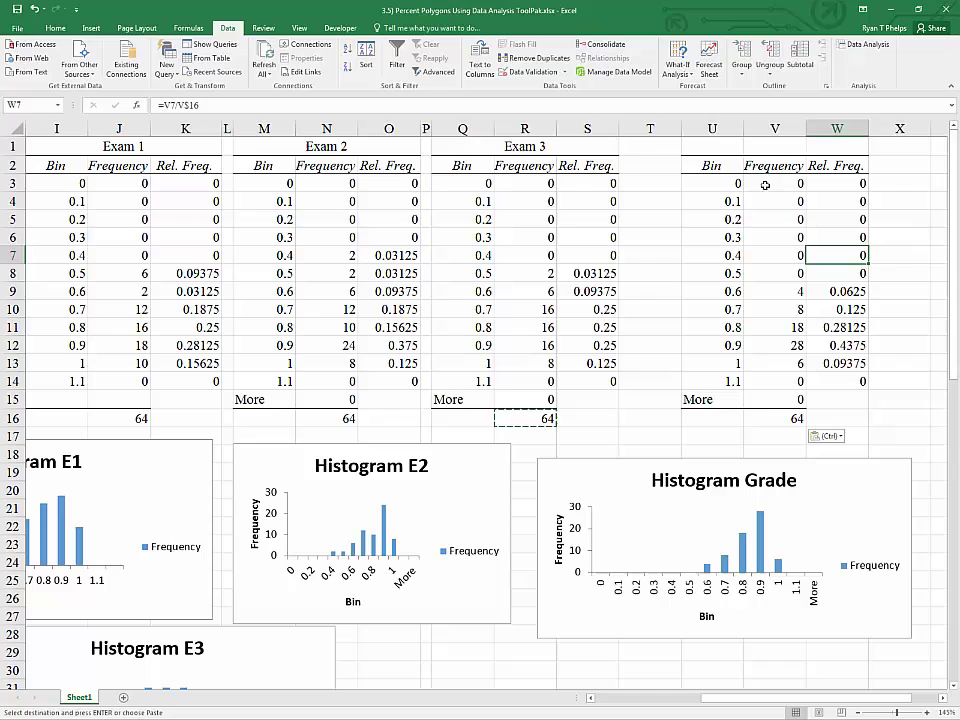
# - Copy the Exam 3 heading above the Grade table and retype it as 'Grade'
pyautogui.click(550, 146)
pyautogui.hotkey('ctrl', 'c')
pyautogui.click(760, 146)
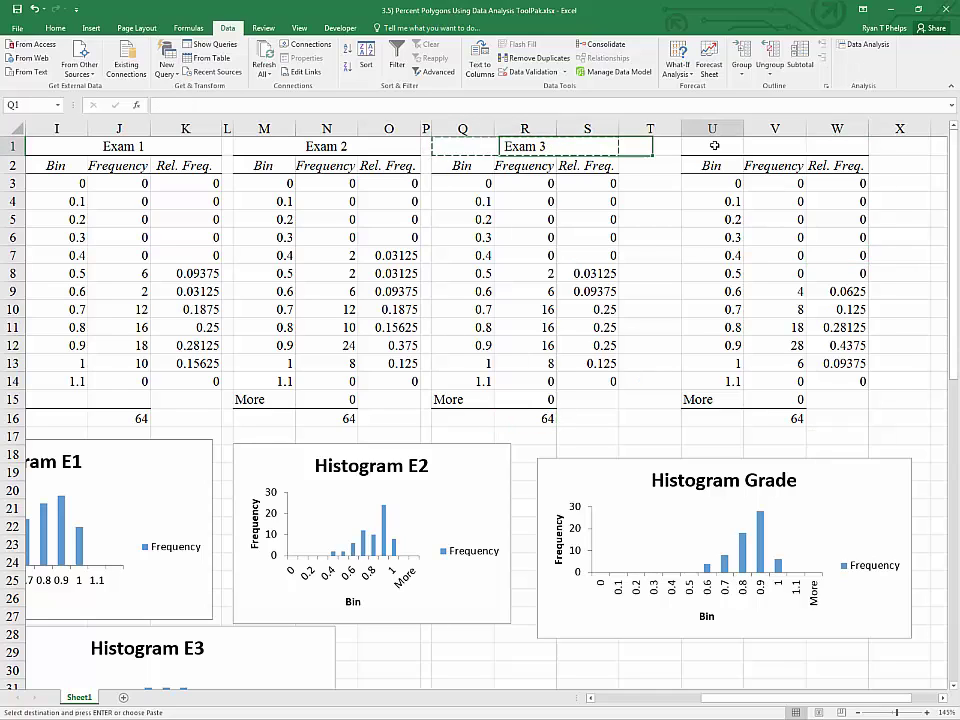
pyautogui.hotkey('ctrl', 'v')
pyautogui.press('Escape')
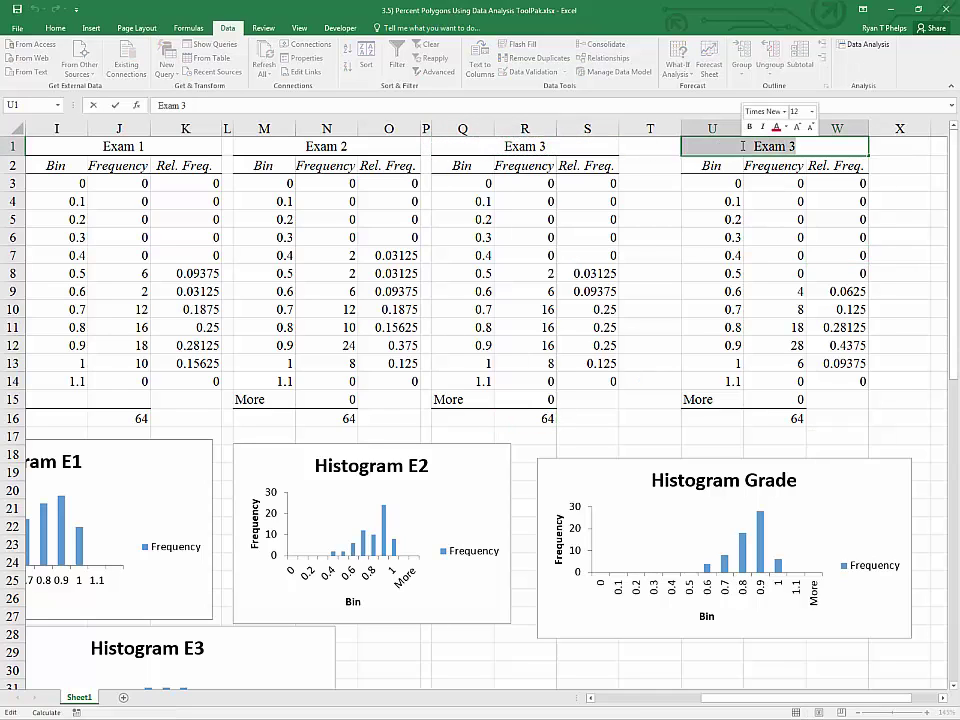
pyautogui.write('Gra')
pyautogui.write('de')
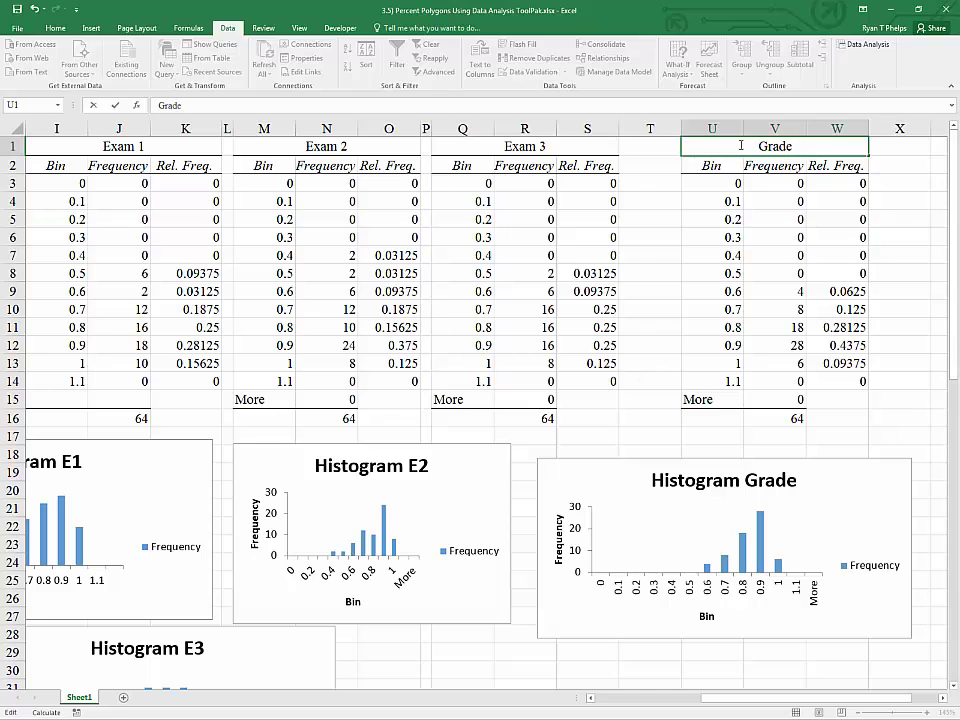
pyautogui.click(650, 201)
# - Make column T much narrower
pyautogui.click(656, 127)
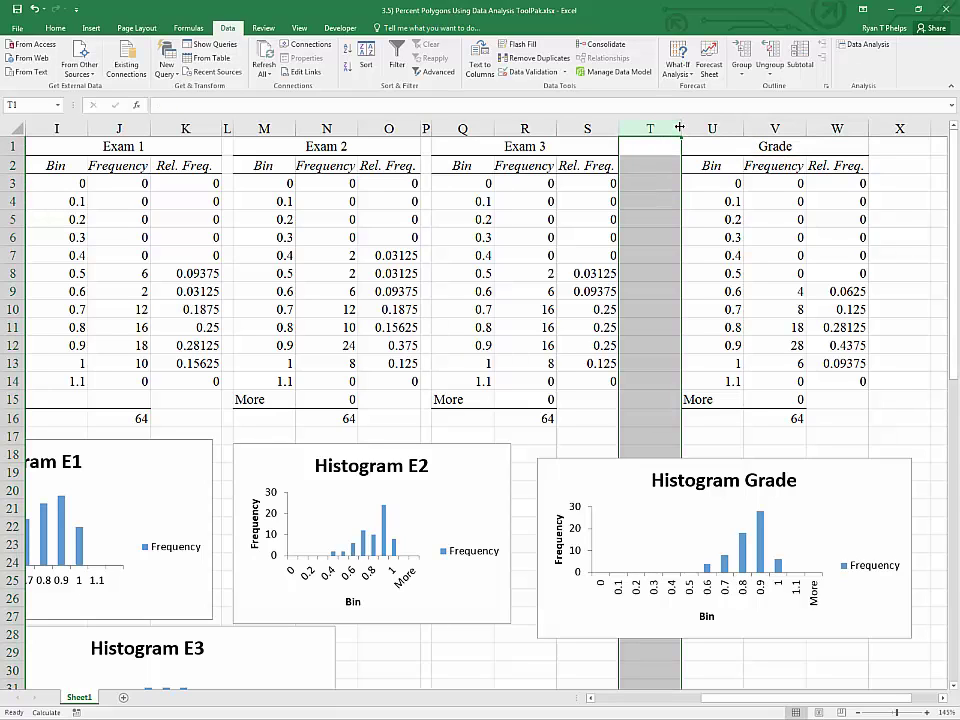
pyautogui.moveTo(679, 127); pyautogui.dragTo(628, 127)
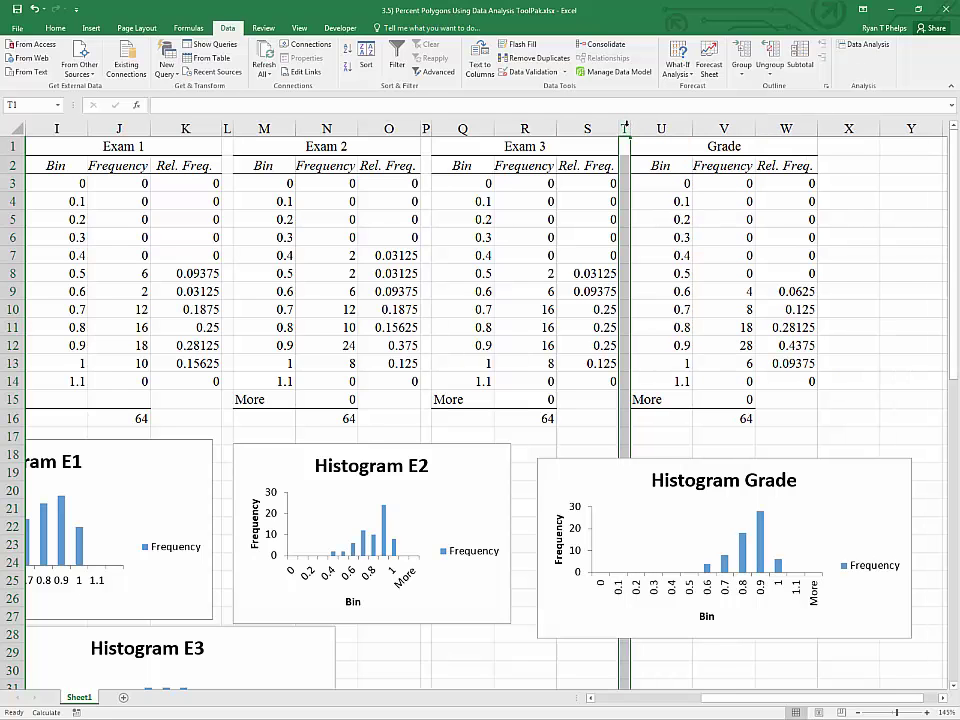
pyautogui.click(402, 255)
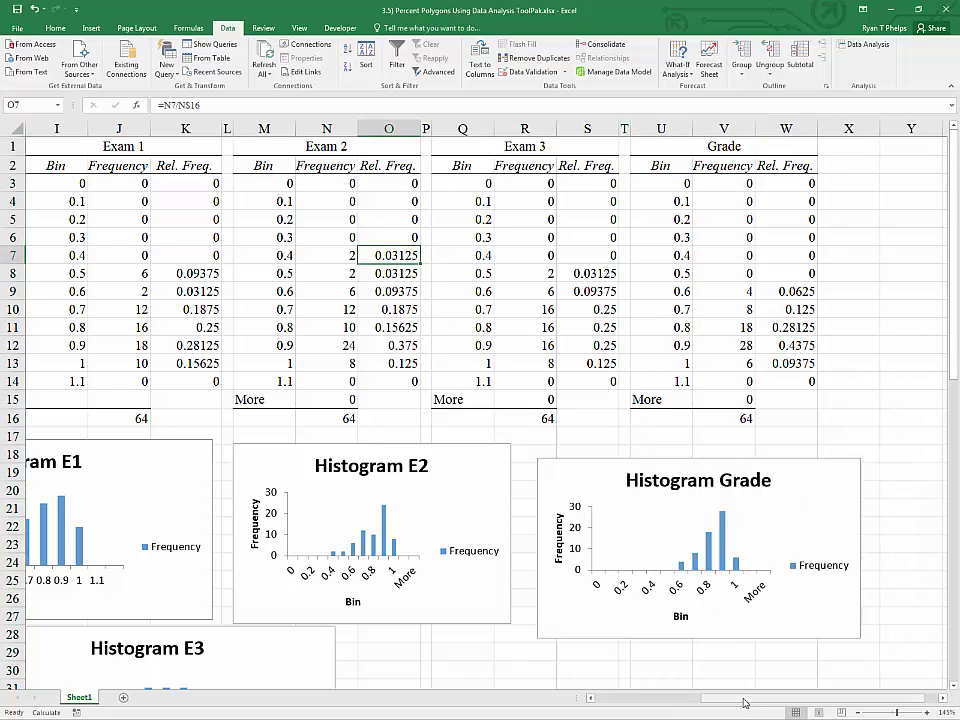
# - Arrange the histograms in a grid: E3 under E1 and Grade beside E2
pyautogui.hscroll(-2, 740, 700)
pyautogui.scroll(-3, 695, 572)
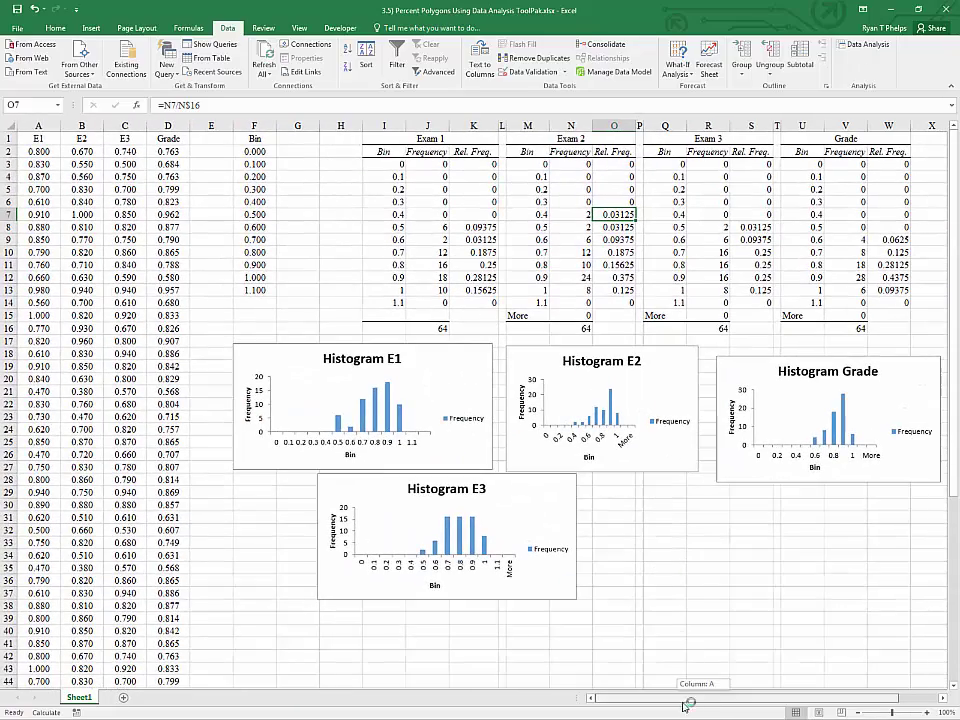
pyautogui.click(463, 418)
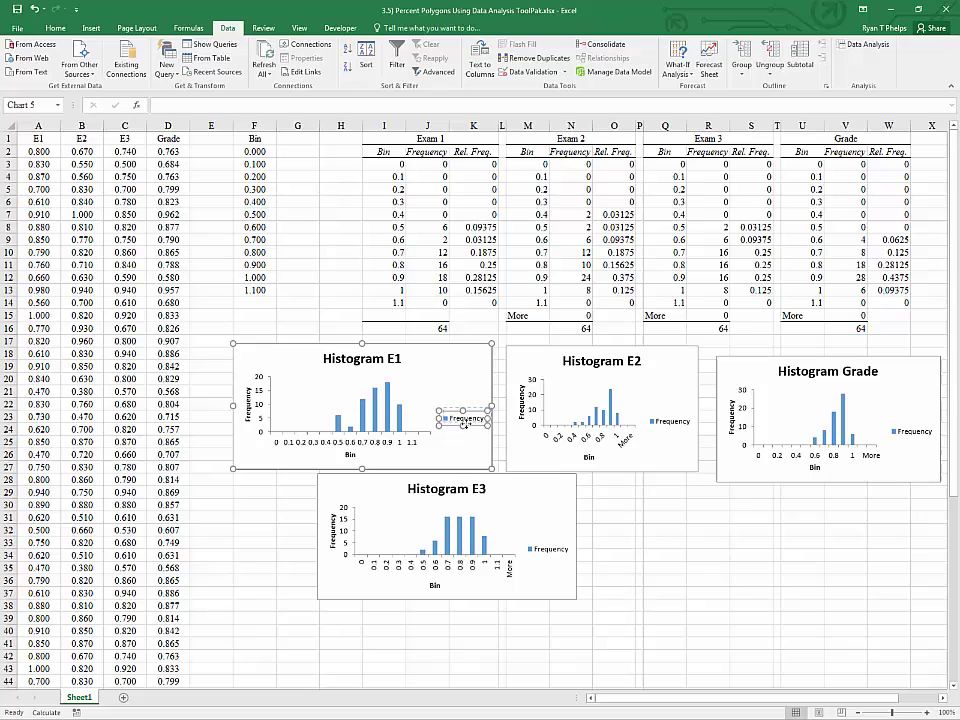
pyautogui.moveTo(456, 377); pyautogui.dragTo(461, 378)
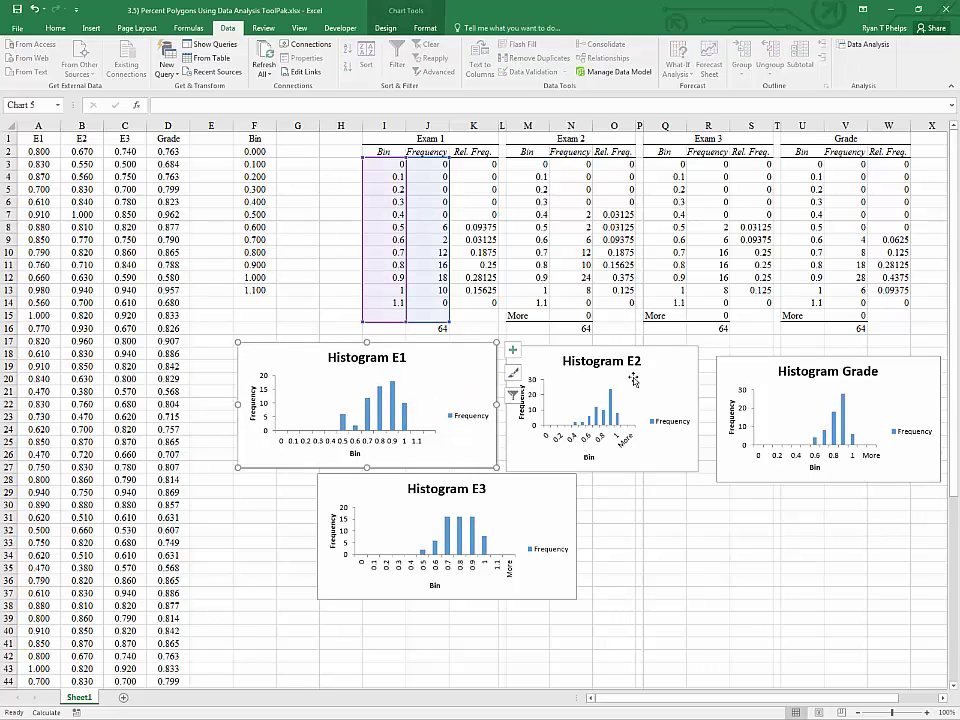
pyautogui.moveTo(643, 364); pyautogui.dragTo(652, 362)
pyautogui.moveTo(813, 384)
pyautogui.mouseDown()
pyautogui.moveTo(823, 371)
pyautogui.moveTo(811, 368)
pyautogui.mouseUp()
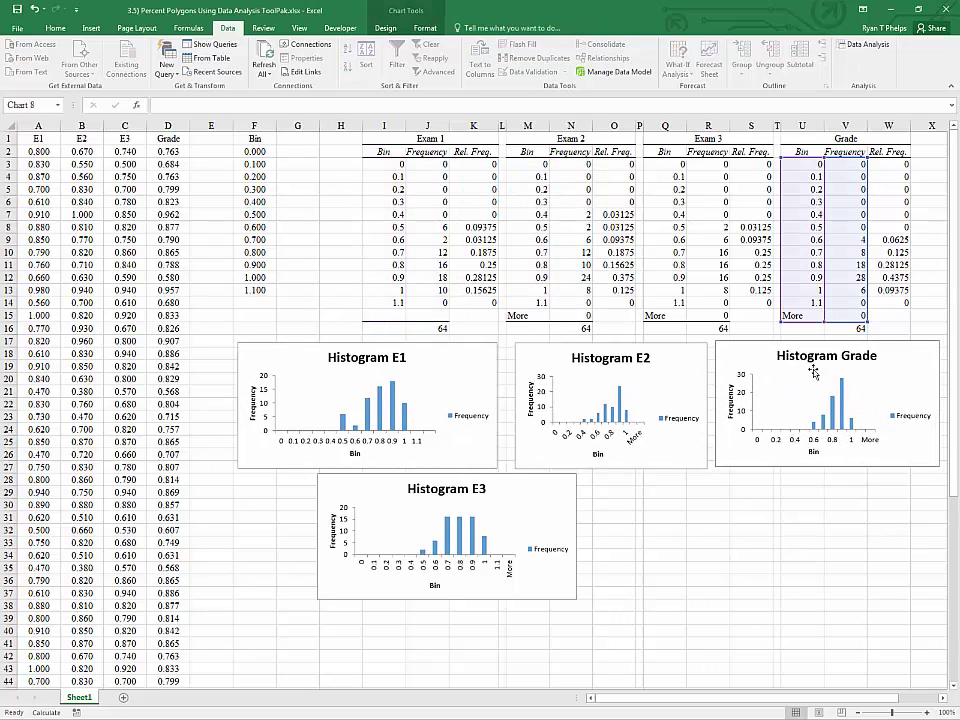
pyautogui.moveTo(529, 507); pyautogui.dragTo(449, 507)
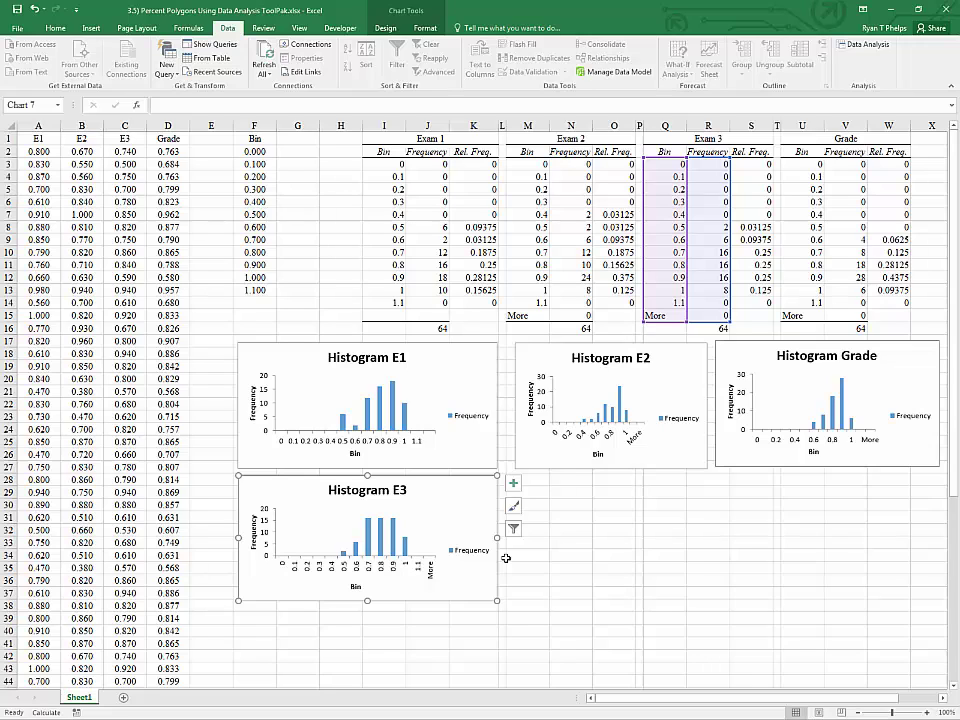
pyautogui.click(588, 553)
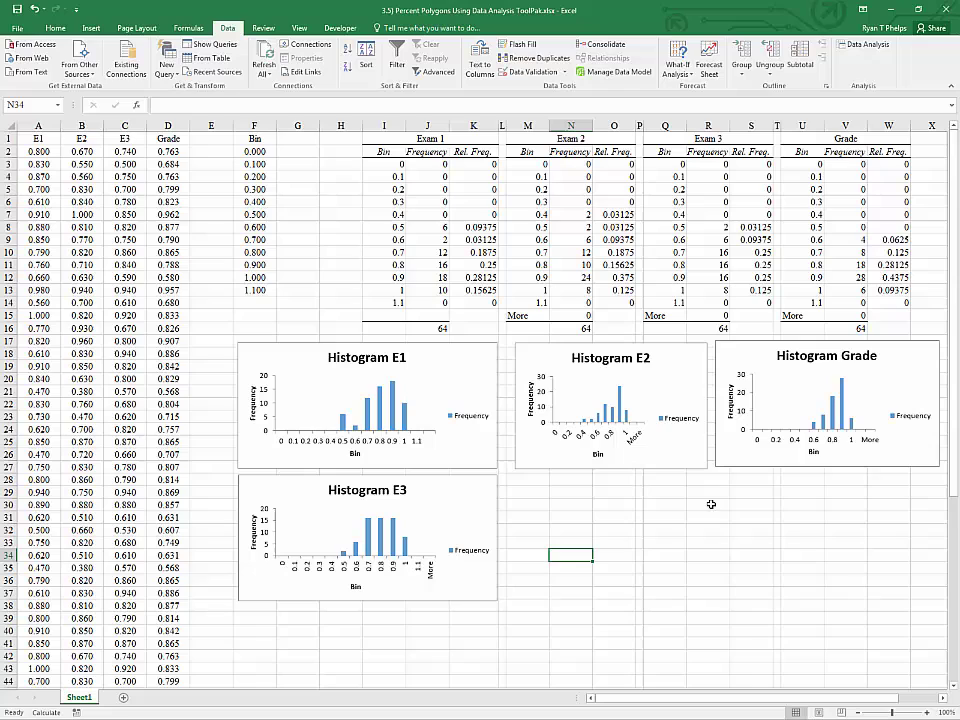
# - Insert a blank Scatter with Straight Lines and Markers chart and place it below Histogram E2
pyautogui.click(80, 27)
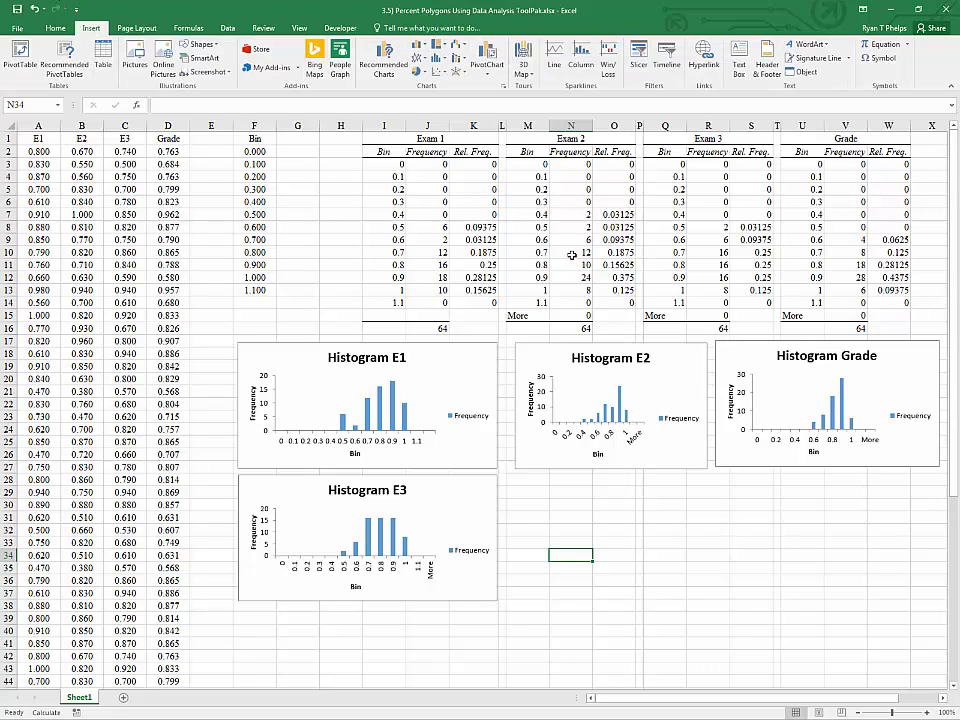
pyautogui.click(437, 73)
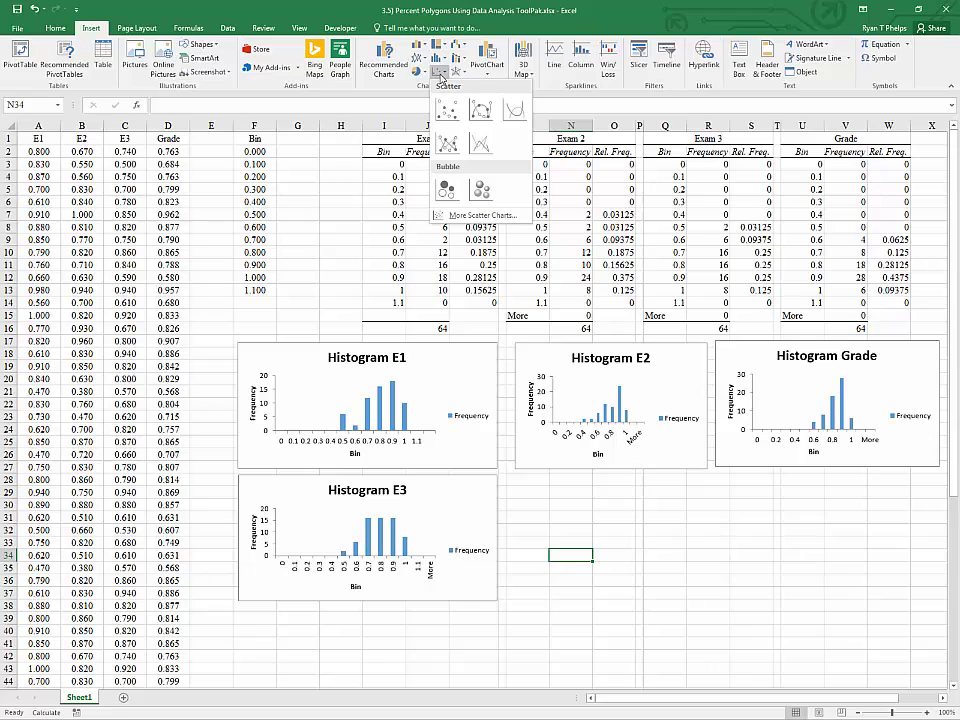
pyautogui.click(452, 148)
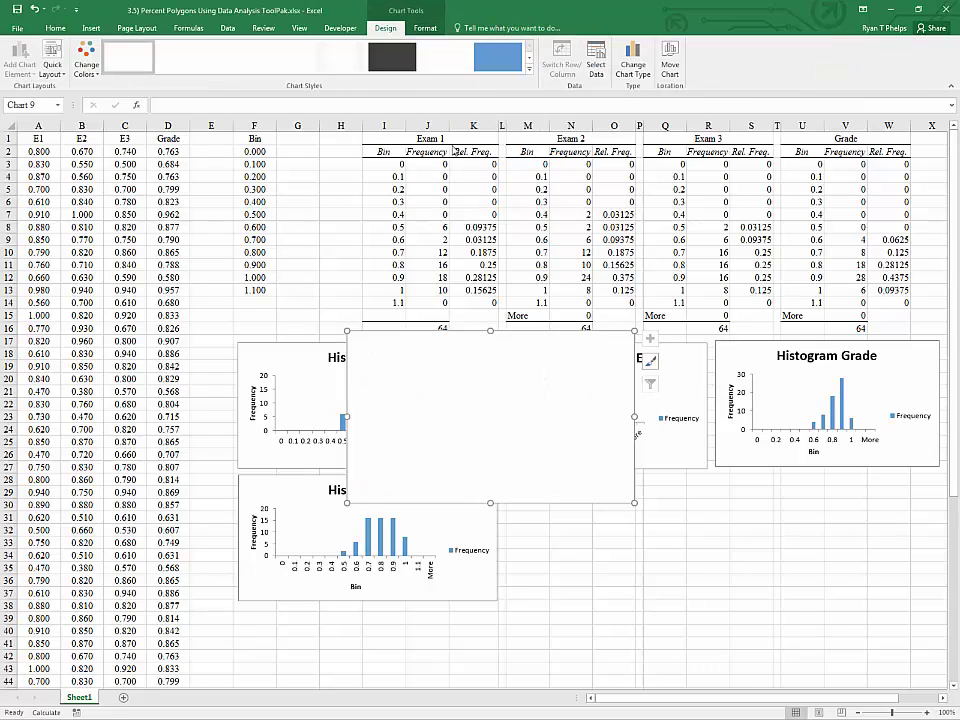
pyautogui.moveTo(609, 357); pyautogui.dragTo(727, 483)
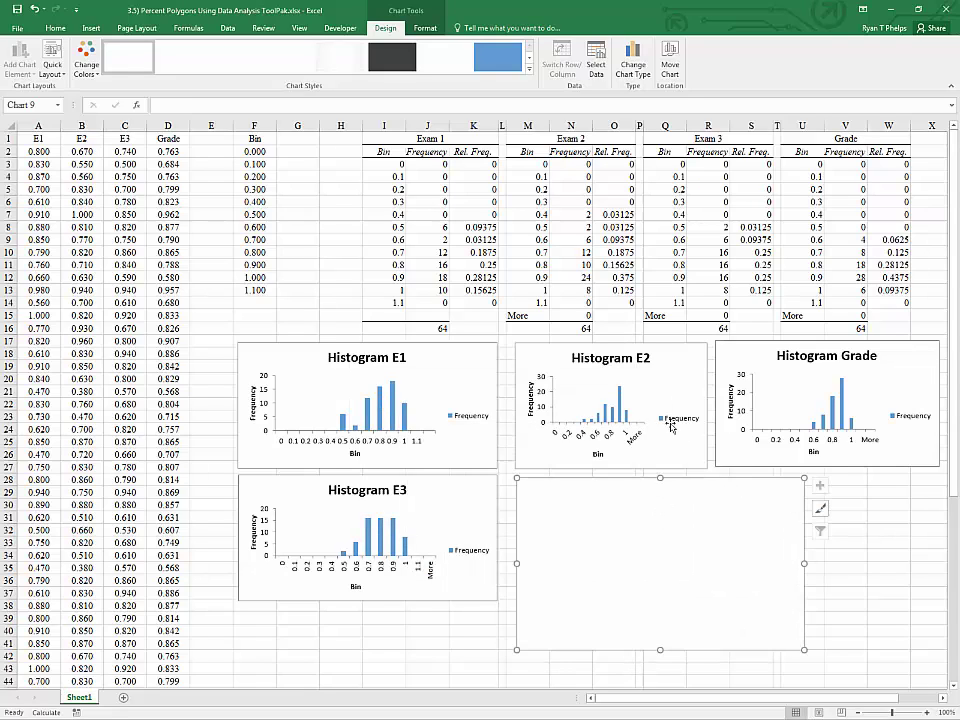
# - Add an Exam 1 series using bins I3:I14 as X and relative frequencies K3:K14 as Y
pyautogui.click(596, 62)
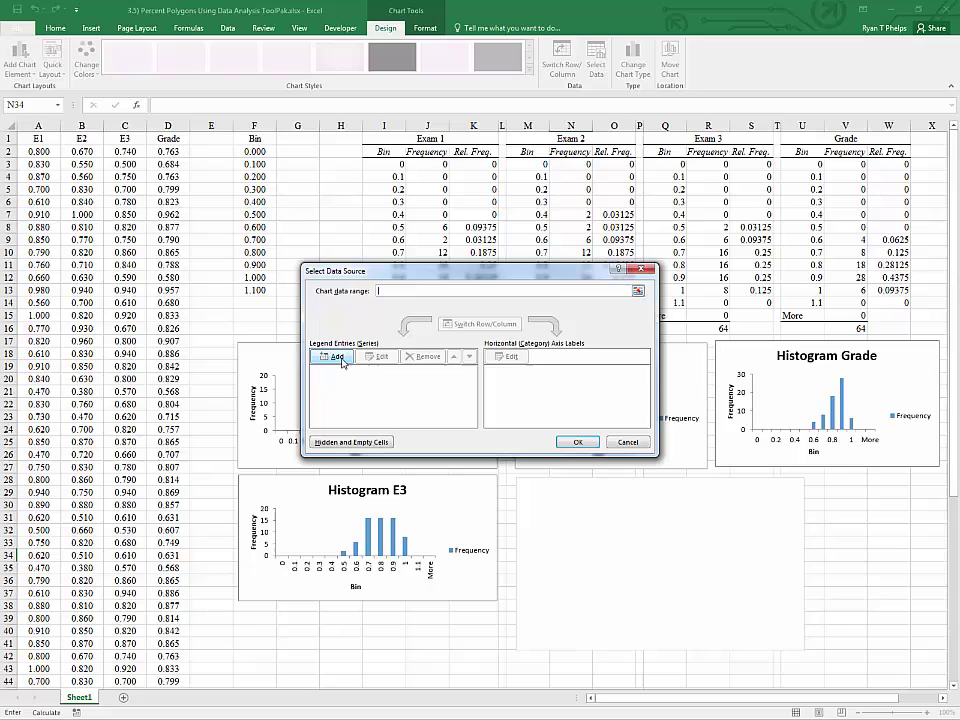
pyautogui.click(342, 360)
pyautogui.click(408, 148)
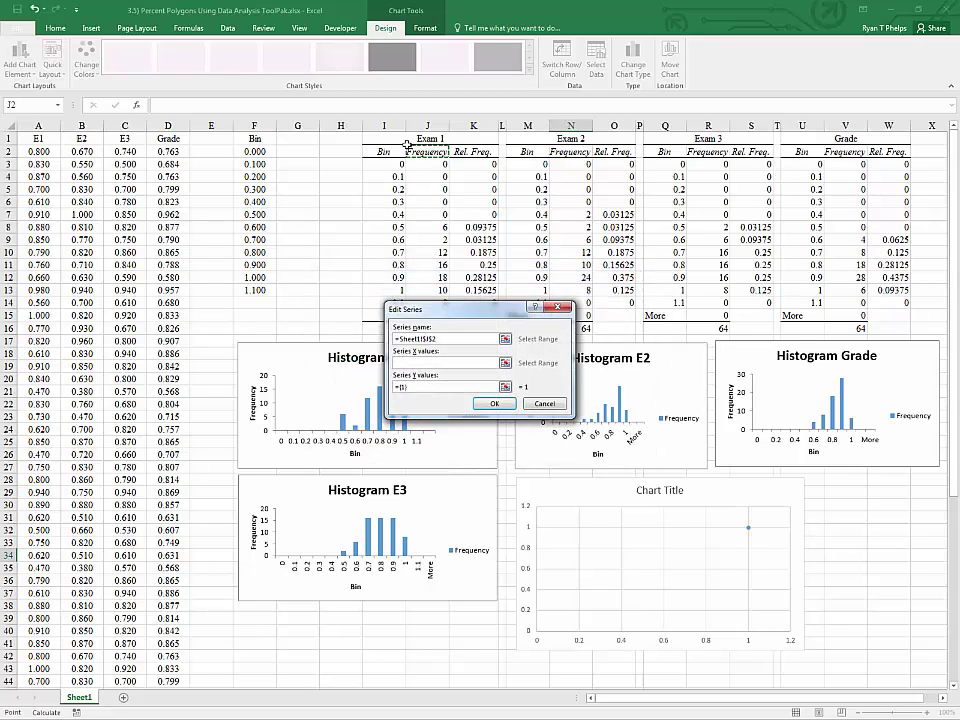
pyautogui.click(408, 139)
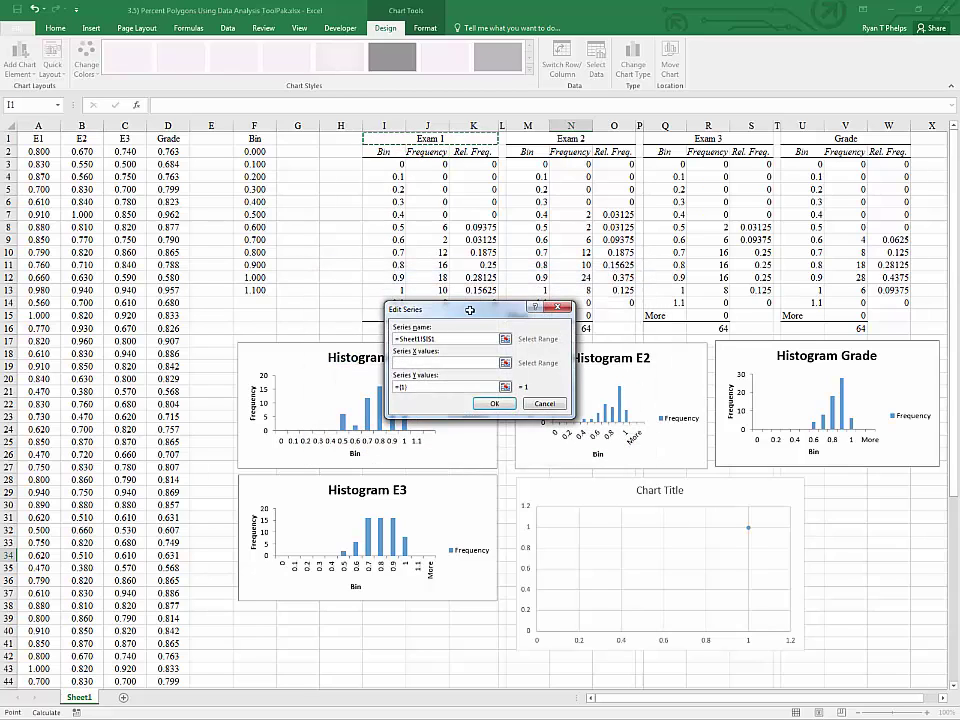
pyautogui.click(505, 362)
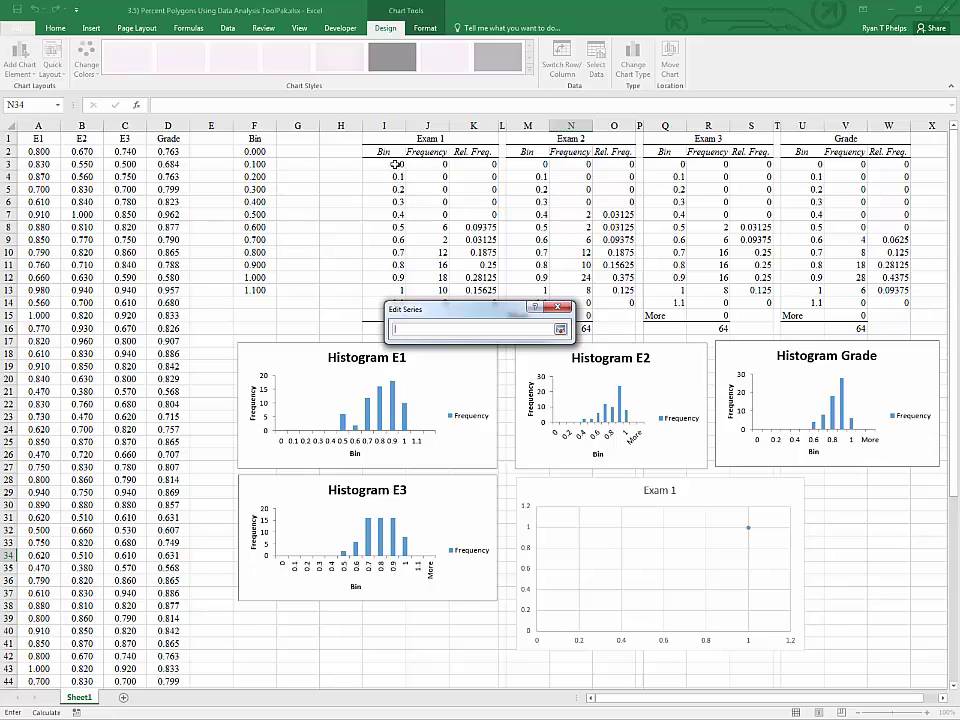
pyautogui.moveTo(397, 164); pyautogui.dragTo(396, 302)
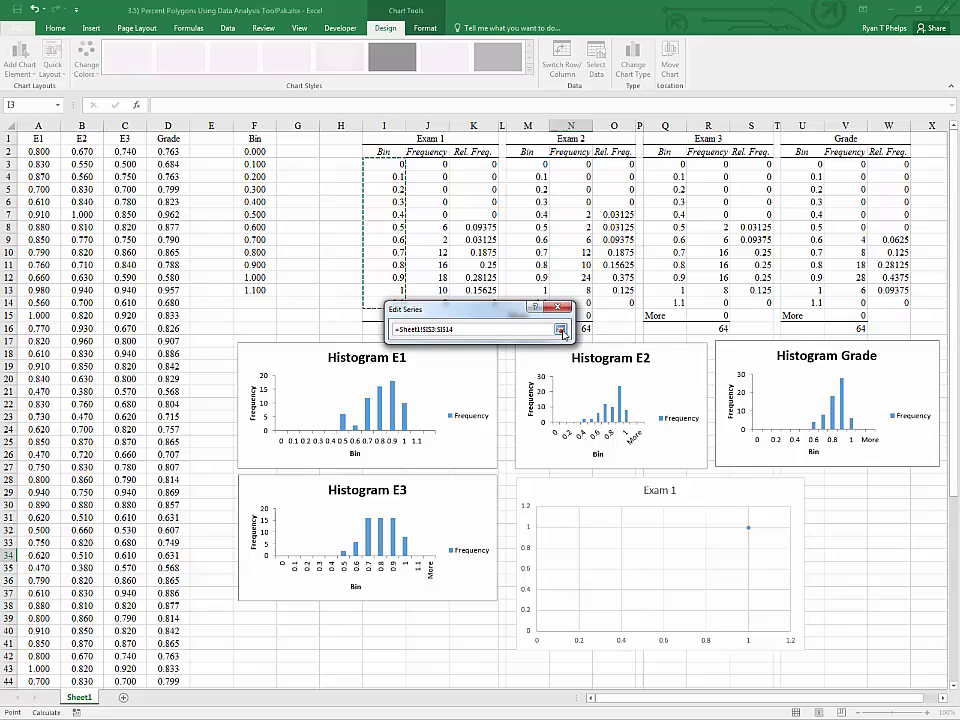
pyautogui.click(560, 329)
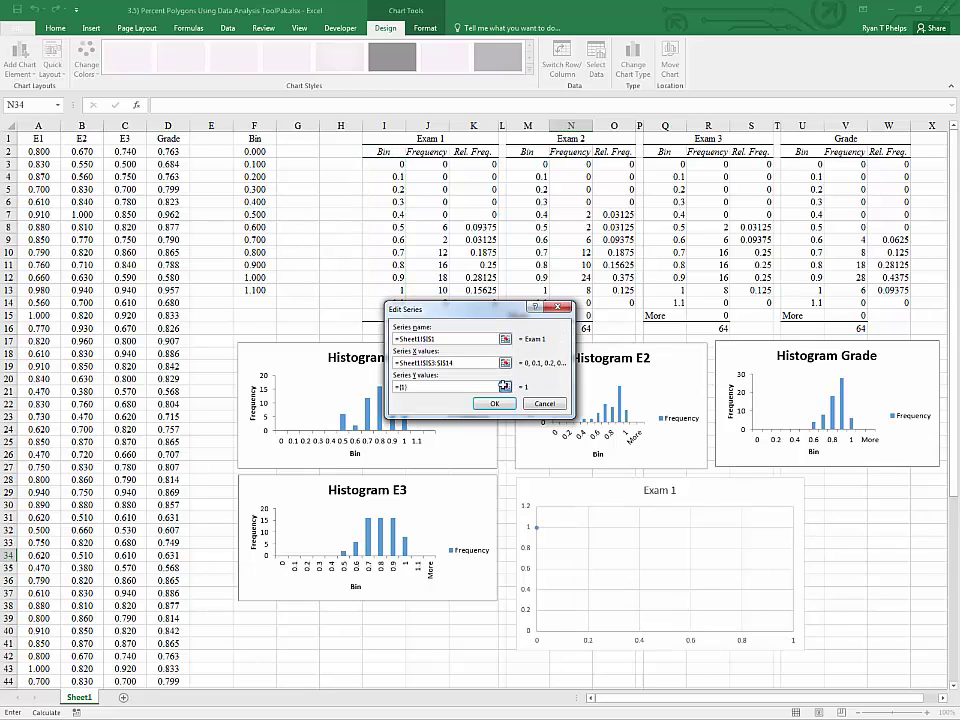
pyautogui.click(506, 386)
pyautogui.moveTo(468, 163); pyautogui.dragTo(471, 335)
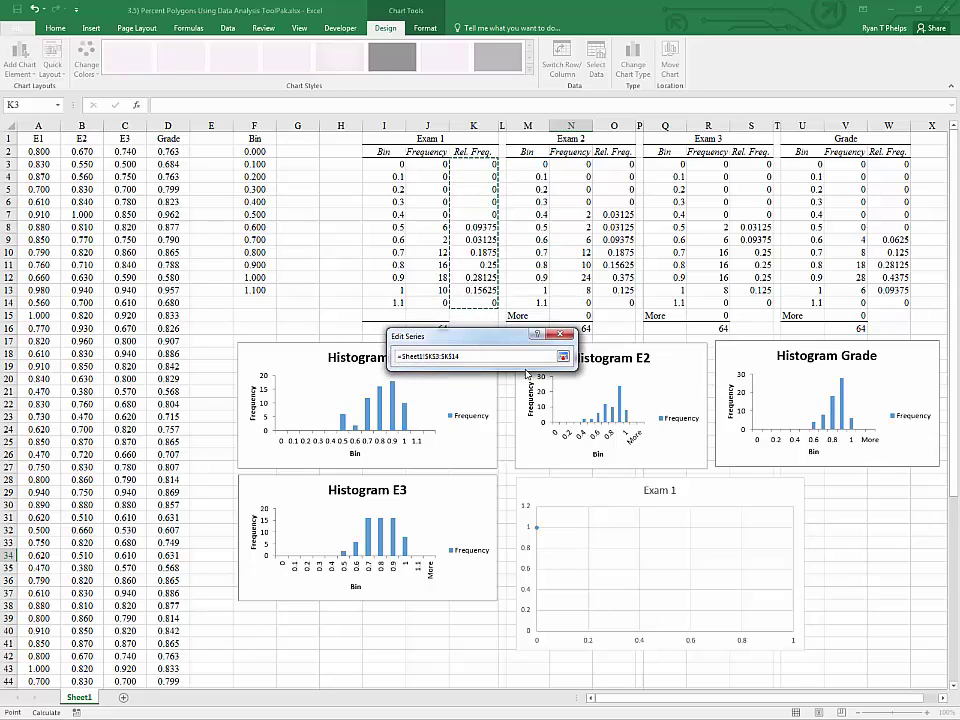
pyautogui.click(563, 357)
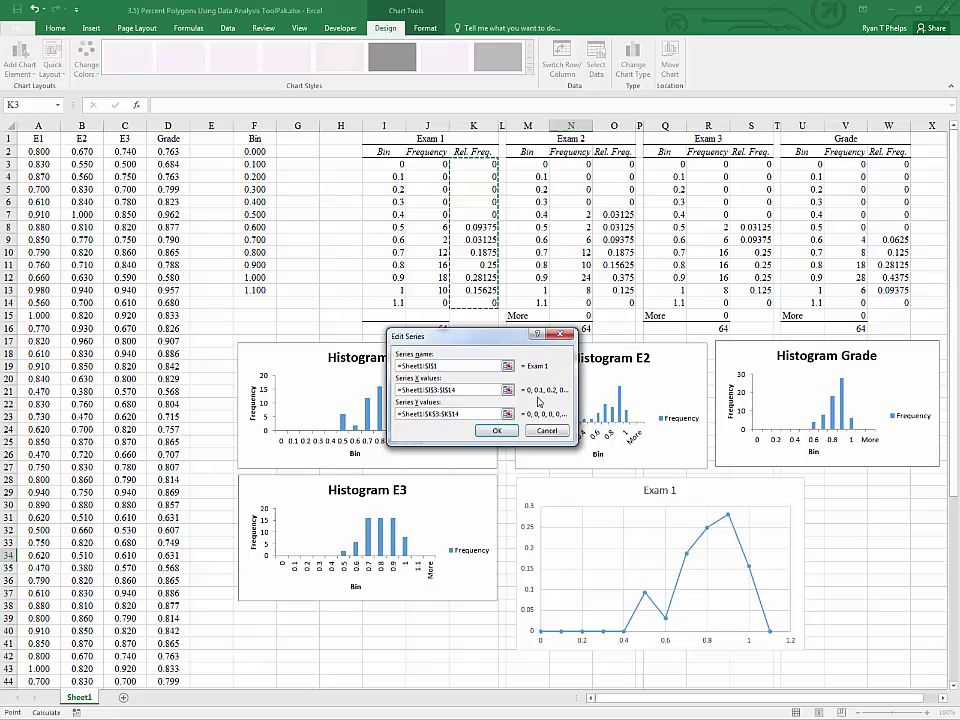
# - Confirm Exam 1, then add an Exam 2 series with X M3:M14 and Y O3:O14
pyautogui.click(496, 431)
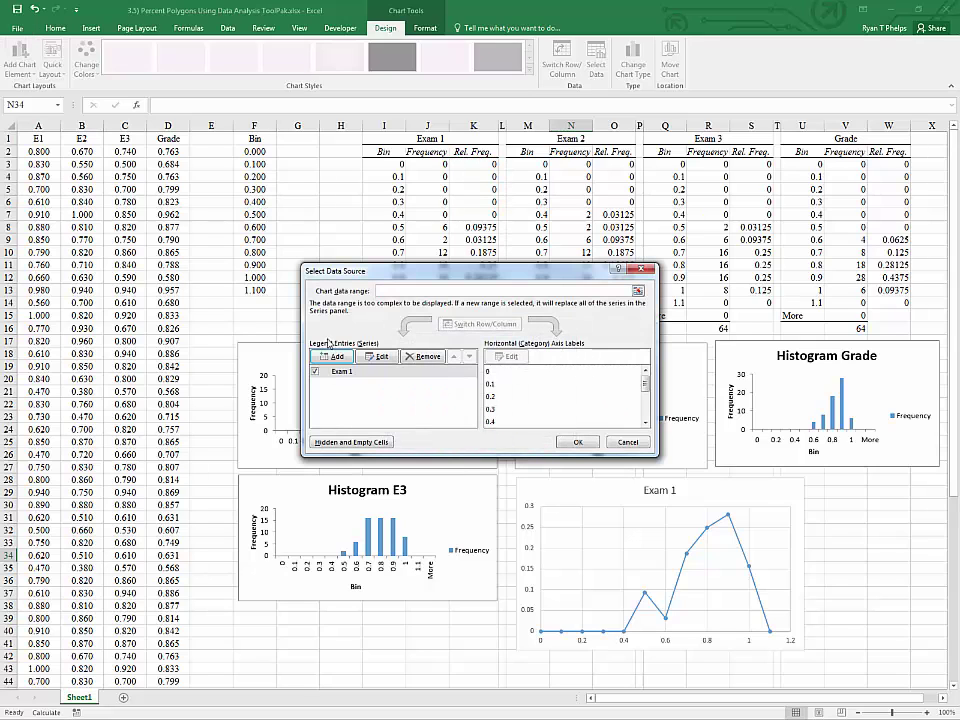
pyautogui.click(333, 356)
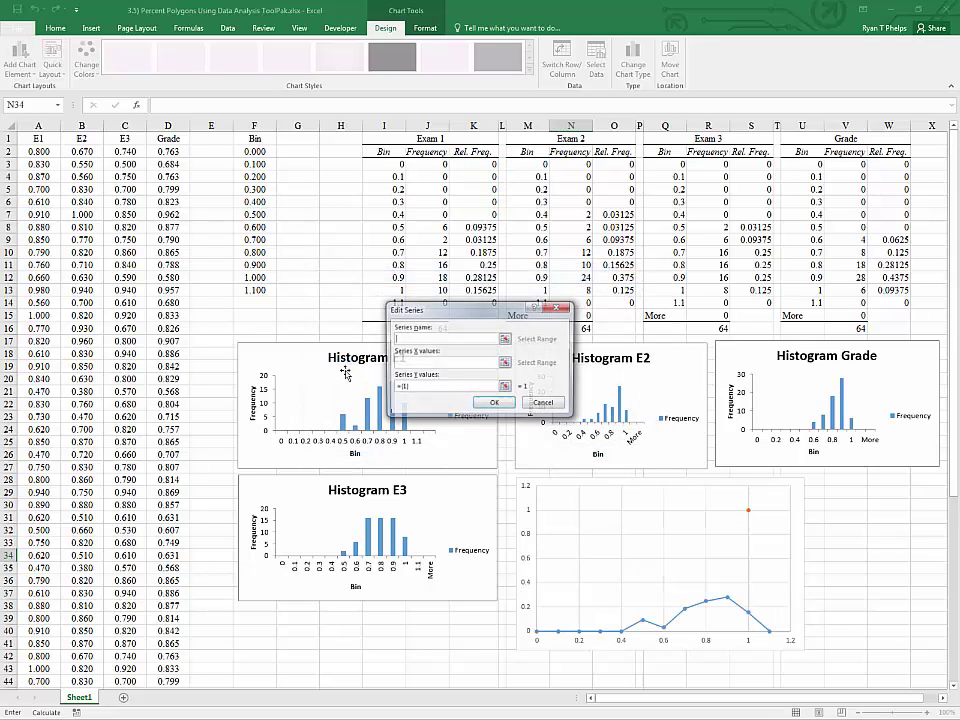
pyautogui.click(505, 340)
pyautogui.click(541, 137)
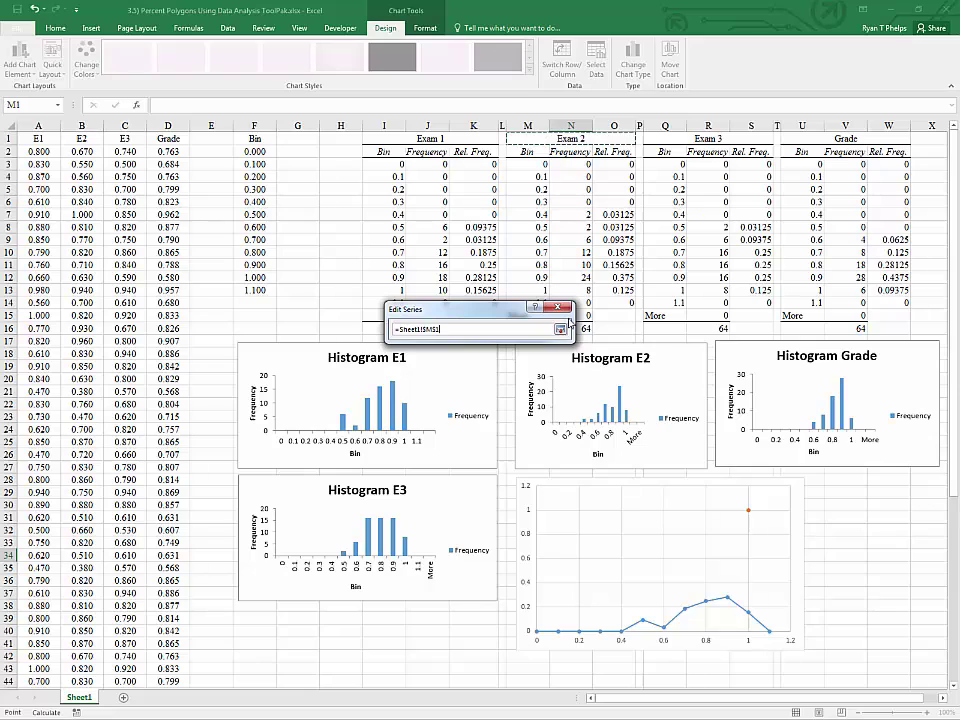
pyautogui.click(560, 329)
pyautogui.click(505, 363)
pyautogui.moveTo(528, 164); pyautogui.dragTo(527, 308)
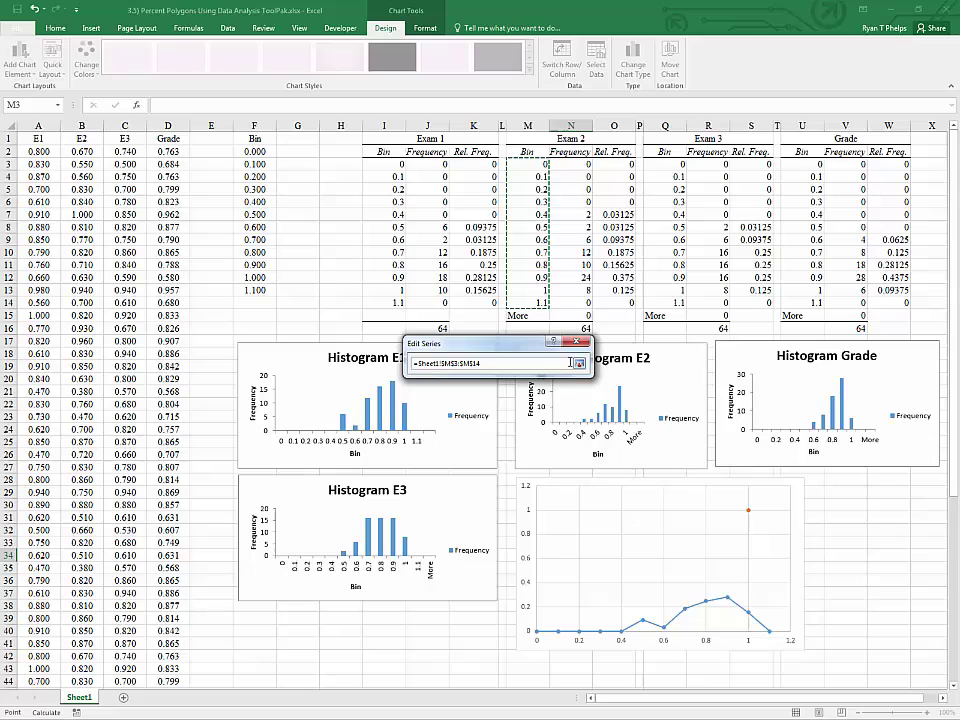
pyautogui.click(578, 366)
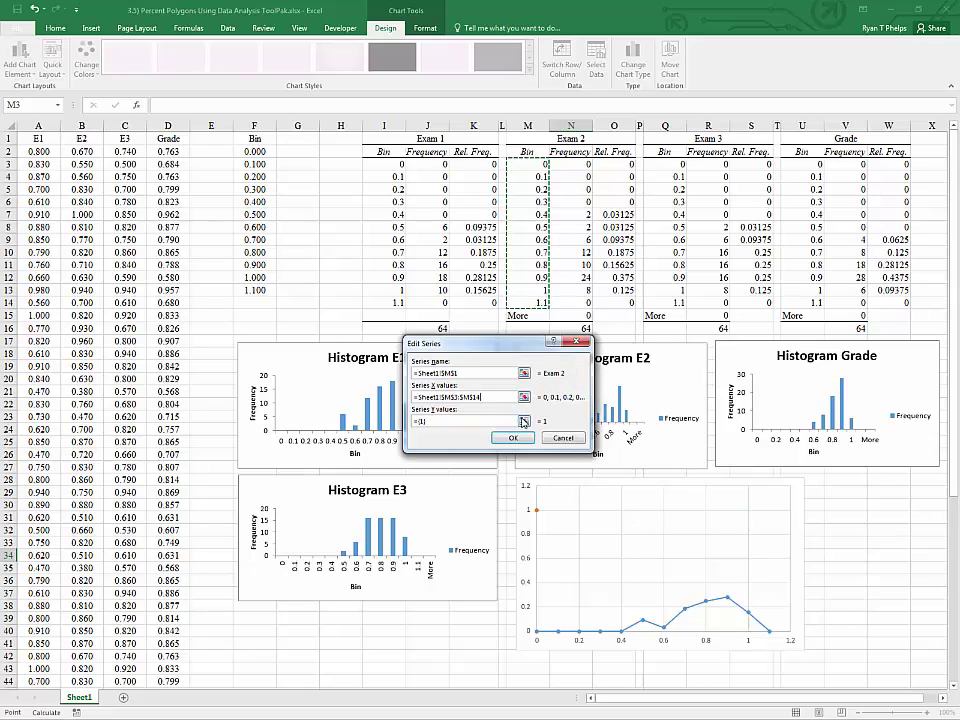
pyautogui.click(523, 421)
pyautogui.moveTo(610, 170); pyautogui.dragTo(611, 302)
pyautogui.click(578, 366)
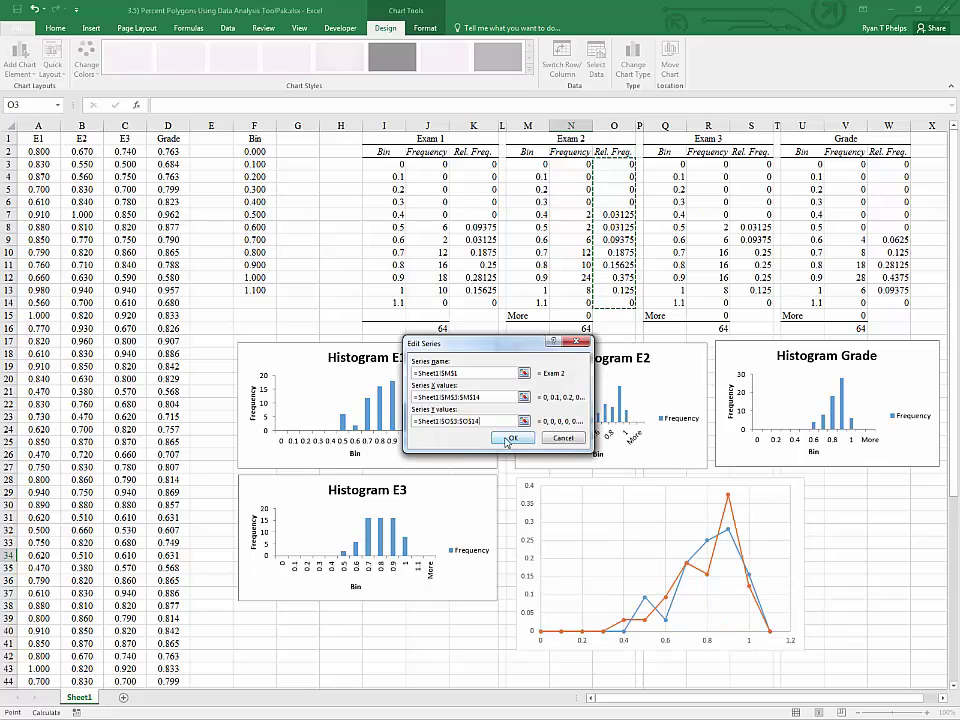
pyautogui.click(513, 439)
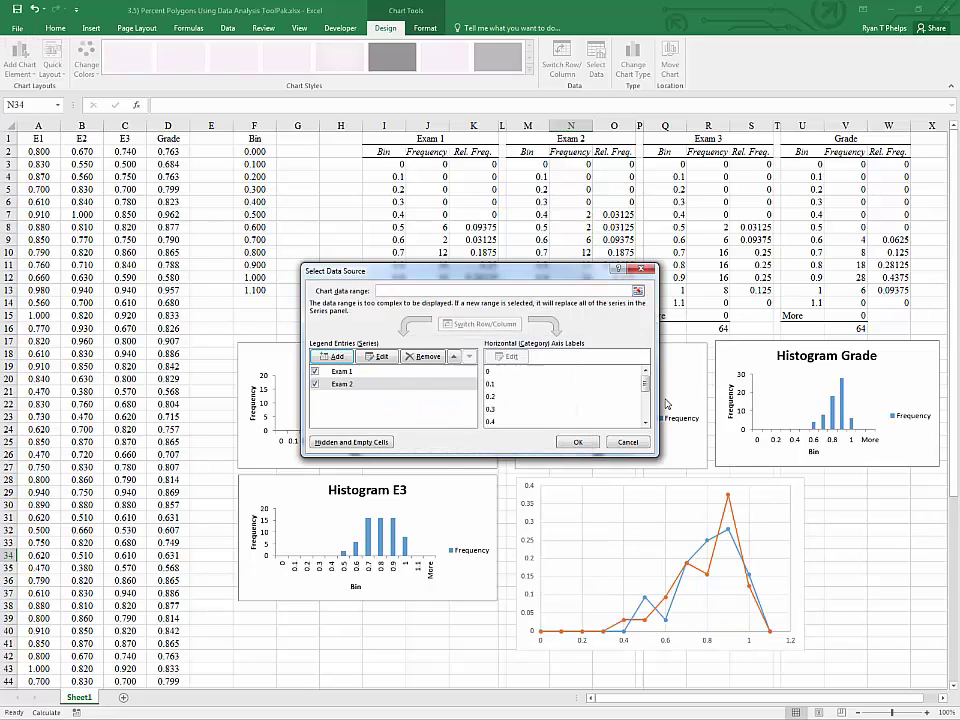
# - Add an Exam 3 series with X Q3:Q14 and Y S3:S14
pyautogui.click(332, 356)
pyautogui.click(708, 138)
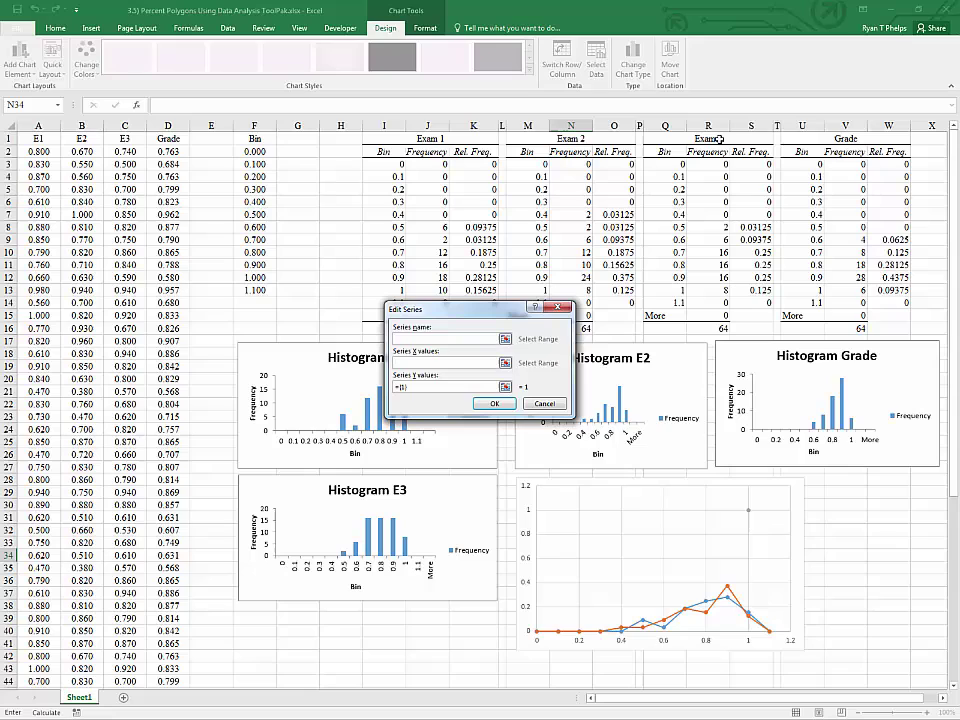
pyautogui.click(505, 362)
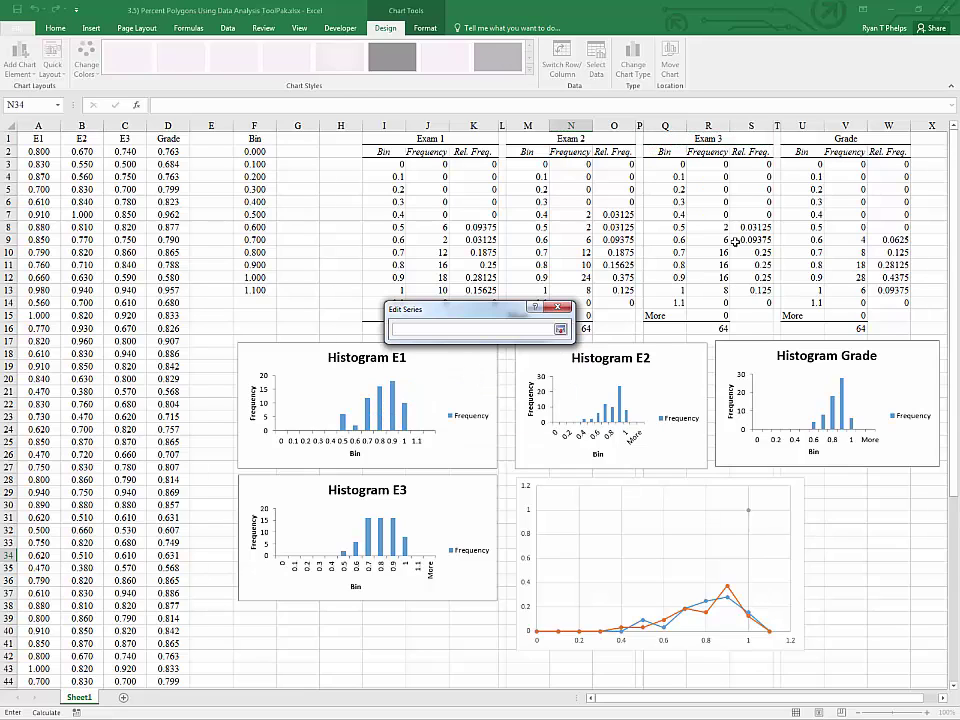
pyautogui.moveTo(658, 160); pyautogui.dragTo(660, 302)
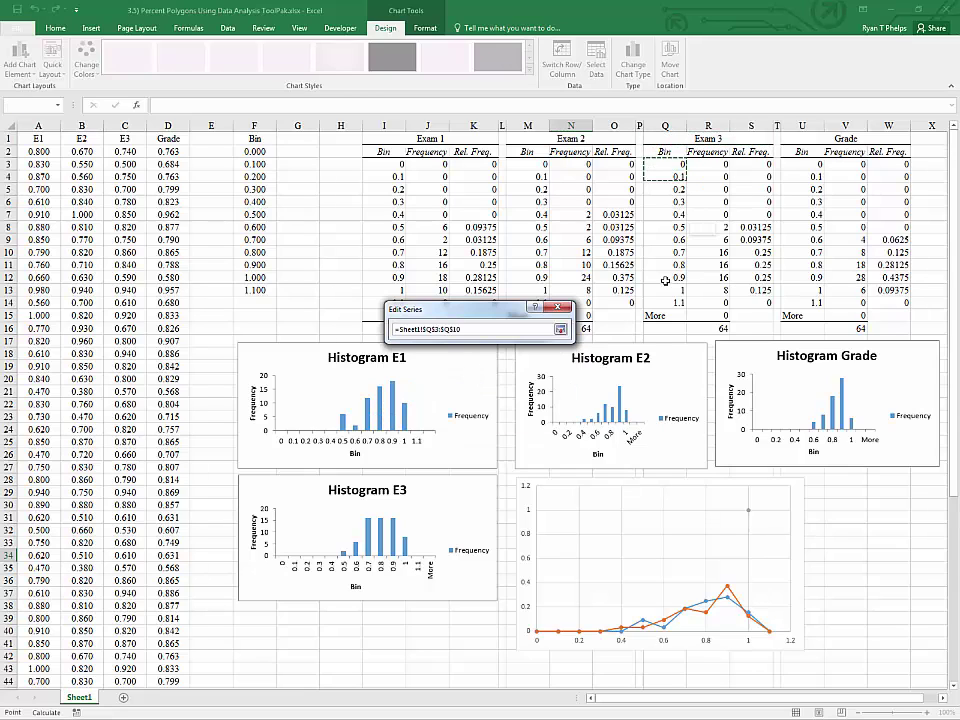
pyautogui.click(562, 330)
pyautogui.click(564, 440)
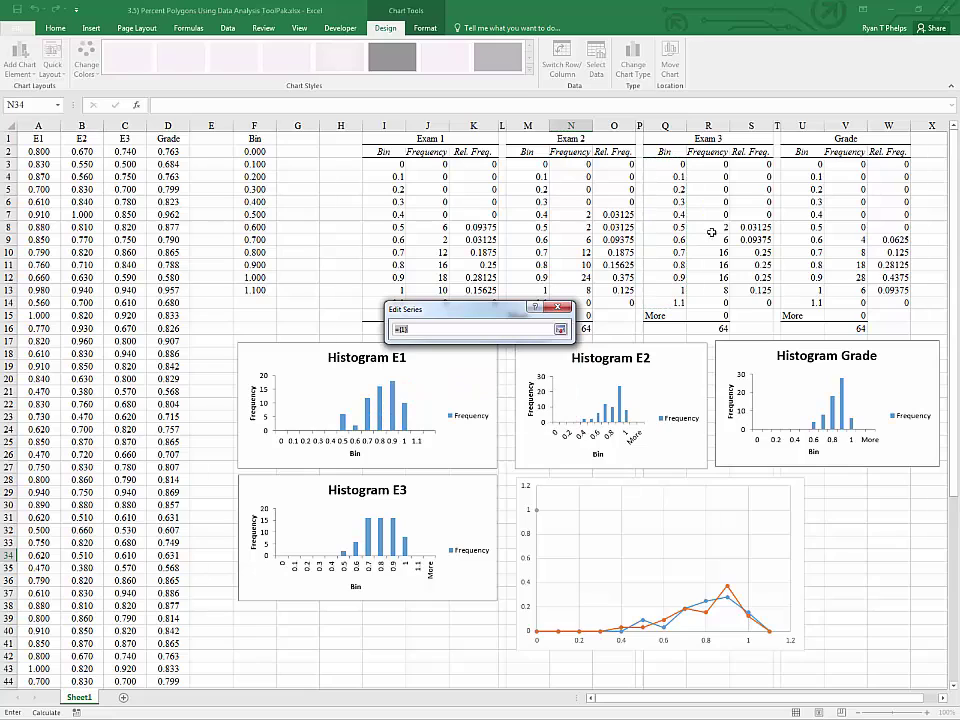
pyautogui.moveTo(764, 167); pyautogui.dragTo(765, 302)
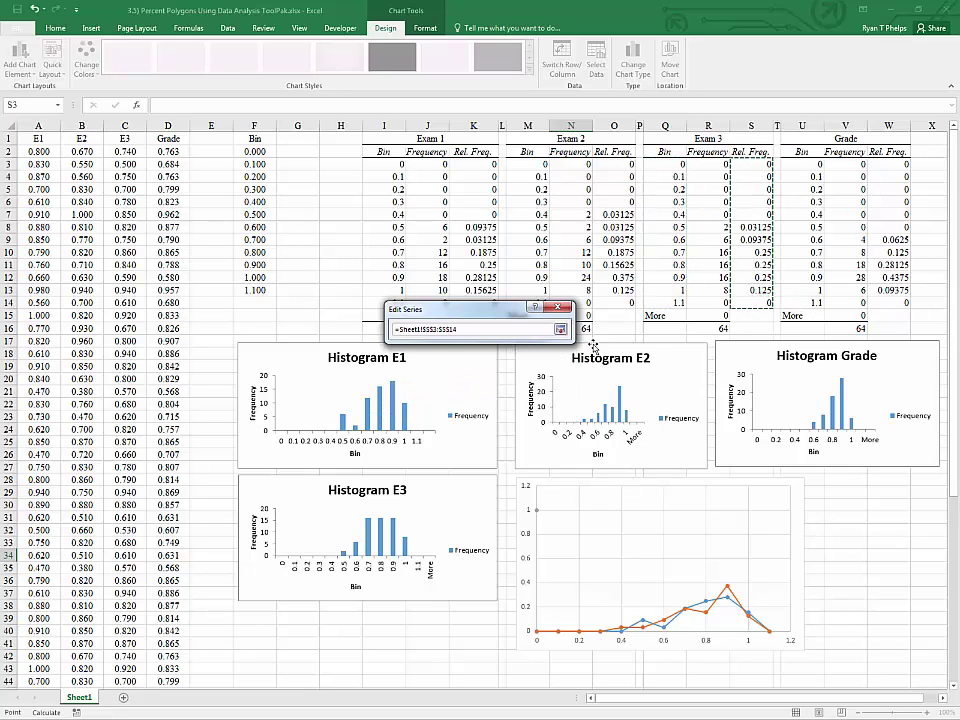
pyautogui.click(561, 330)
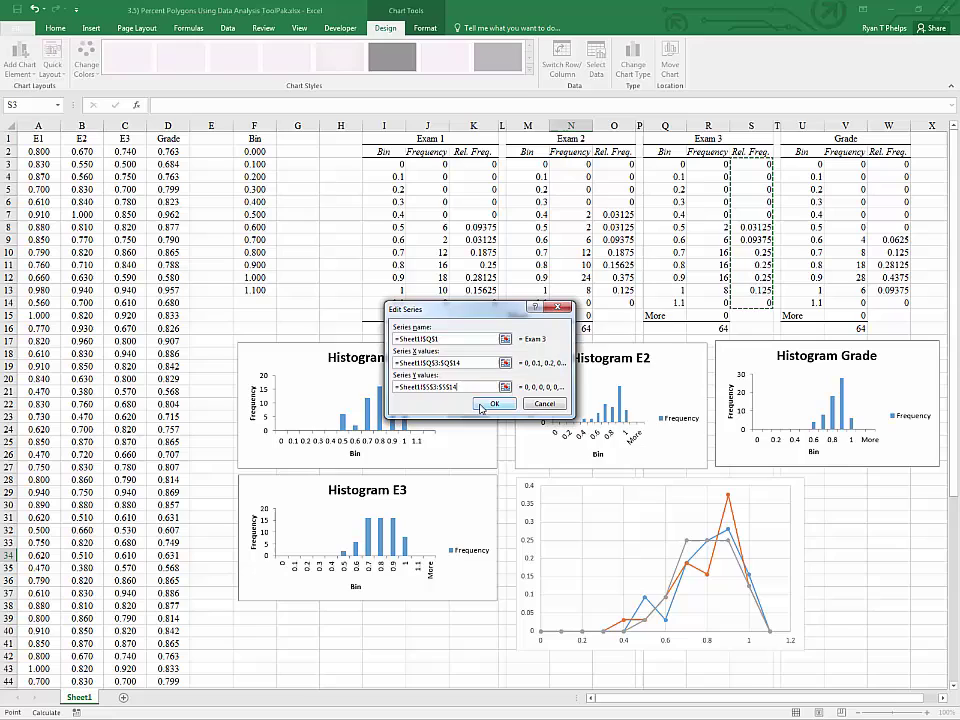
pyautogui.click(537, 407)
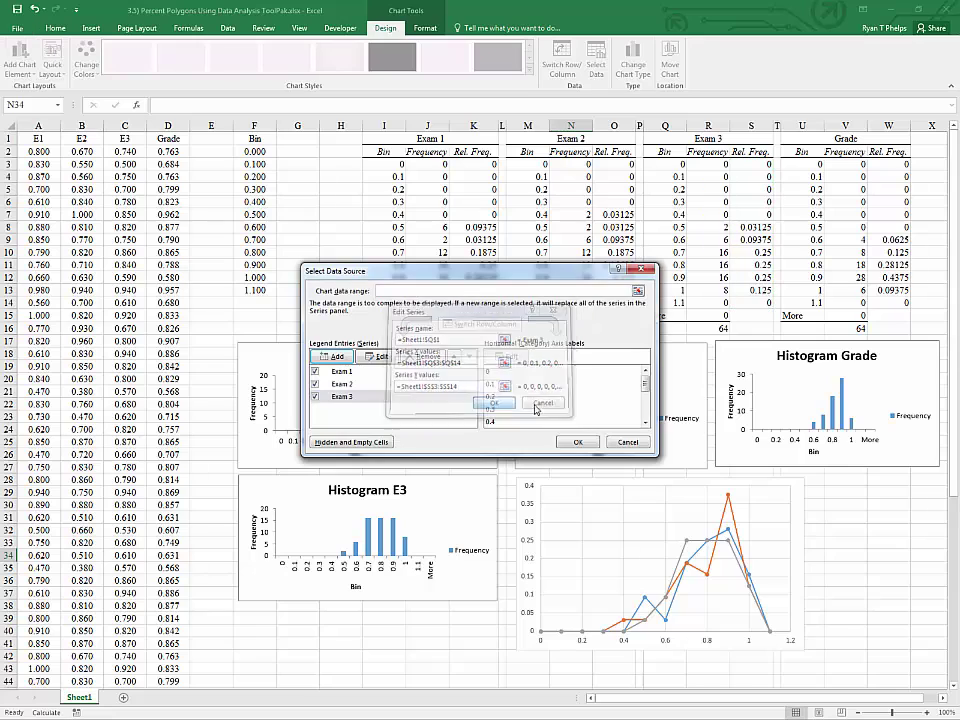
# - Add a Grade series with X U3:U14 and Y W3:W14, and finish the chart data
pyautogui.click(331, 356)
pyautogui.click(505, 339)
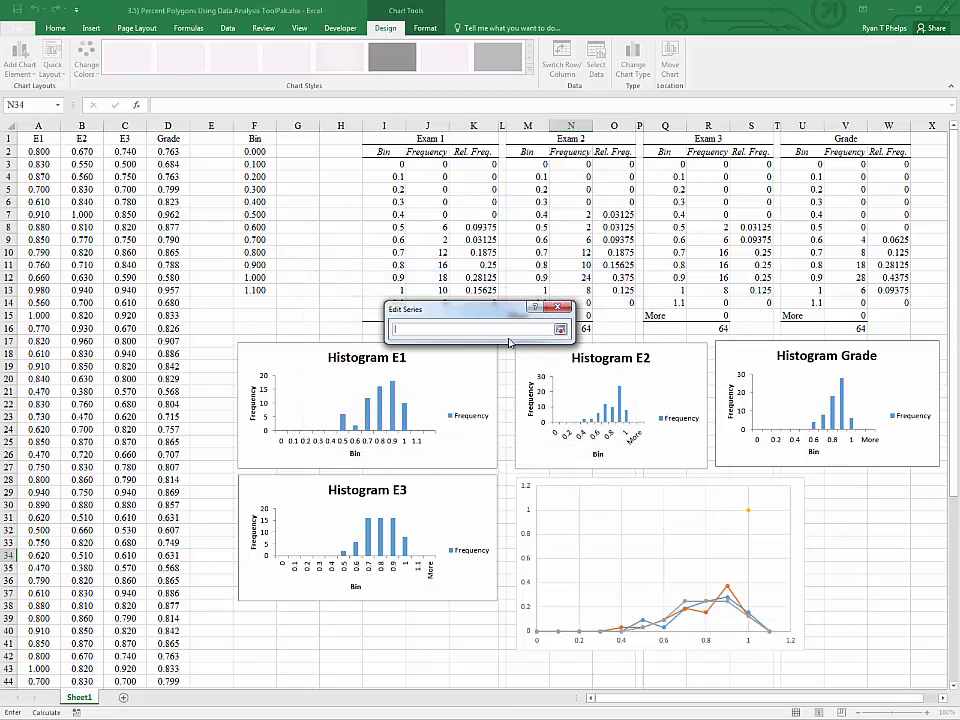
pyautogui.click(845, 138)
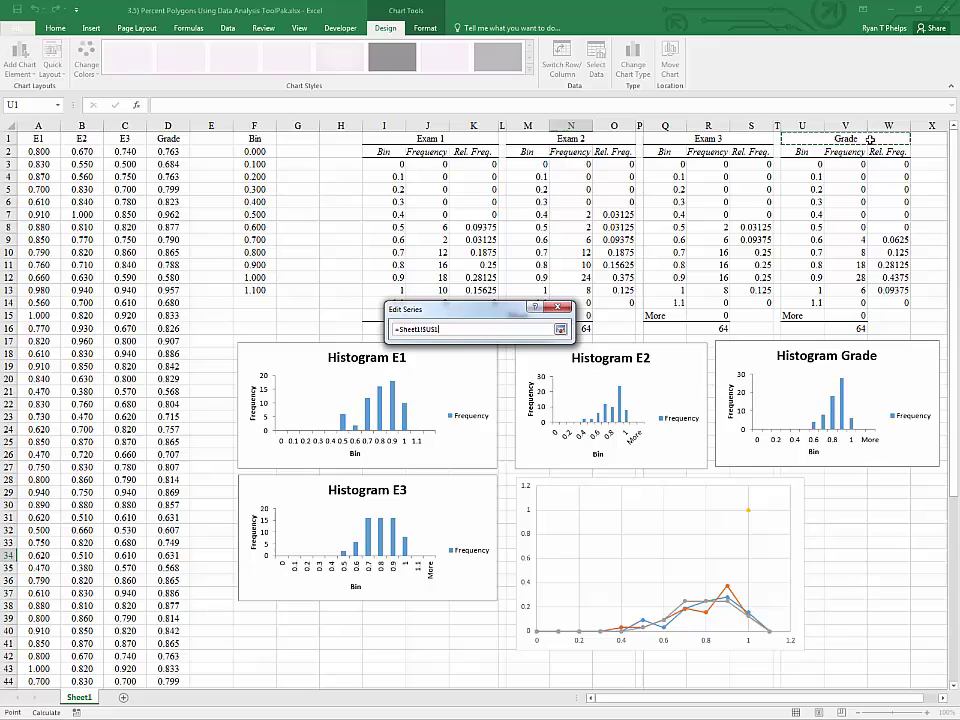
pyautogui.click(560, 329)
pyautogui.click(498, 372)
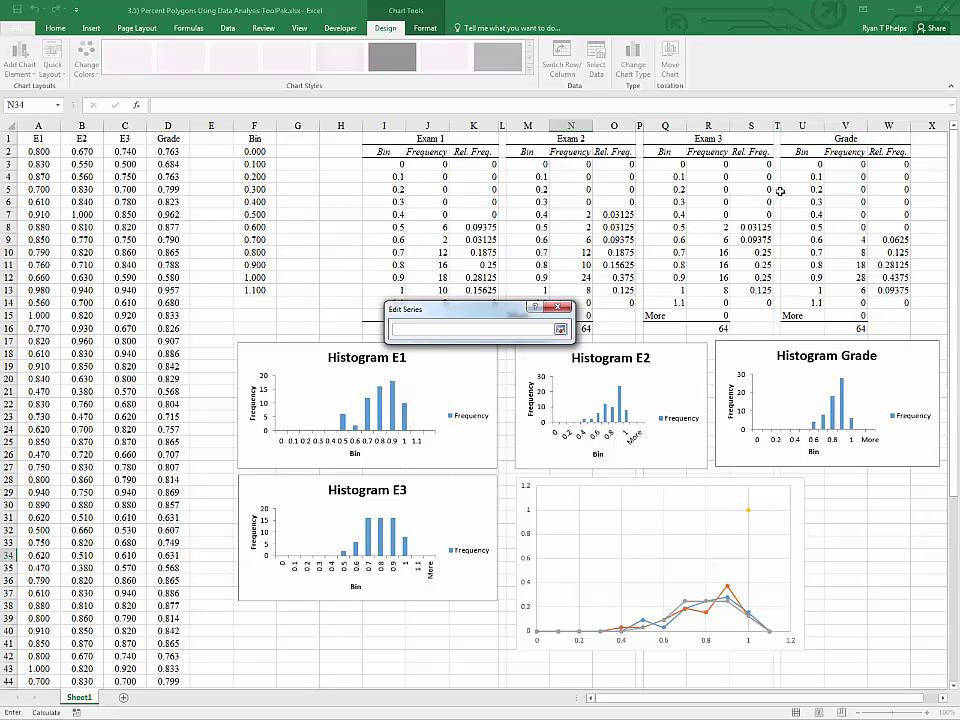
pyautogui.moveTo(801, 163); pyautogui.dragTo(804, 303)
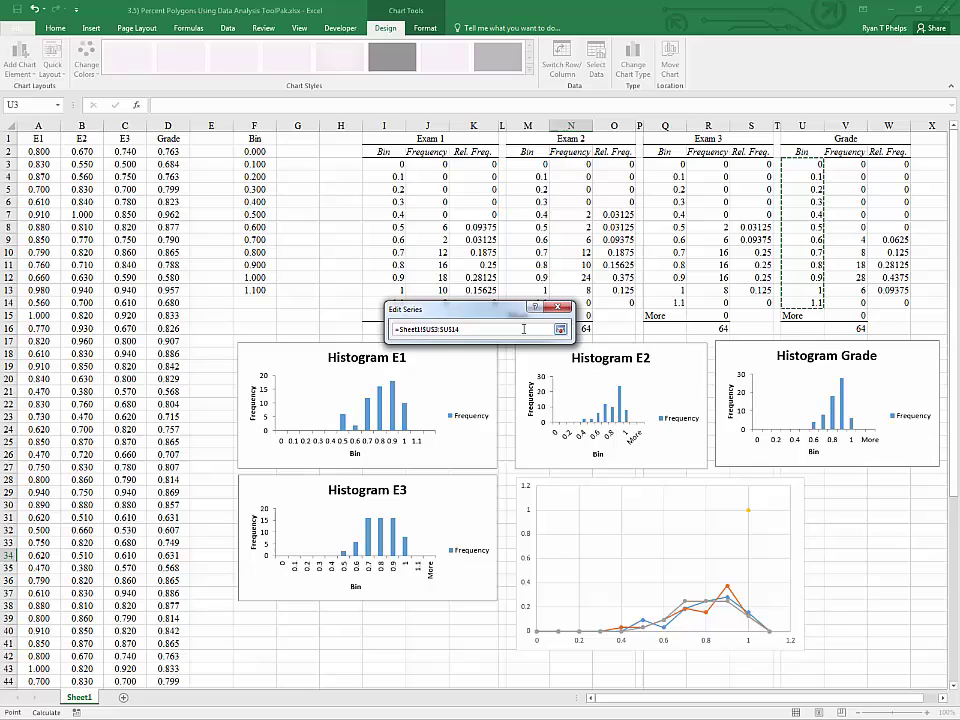
pyautogui.click(560, 329)
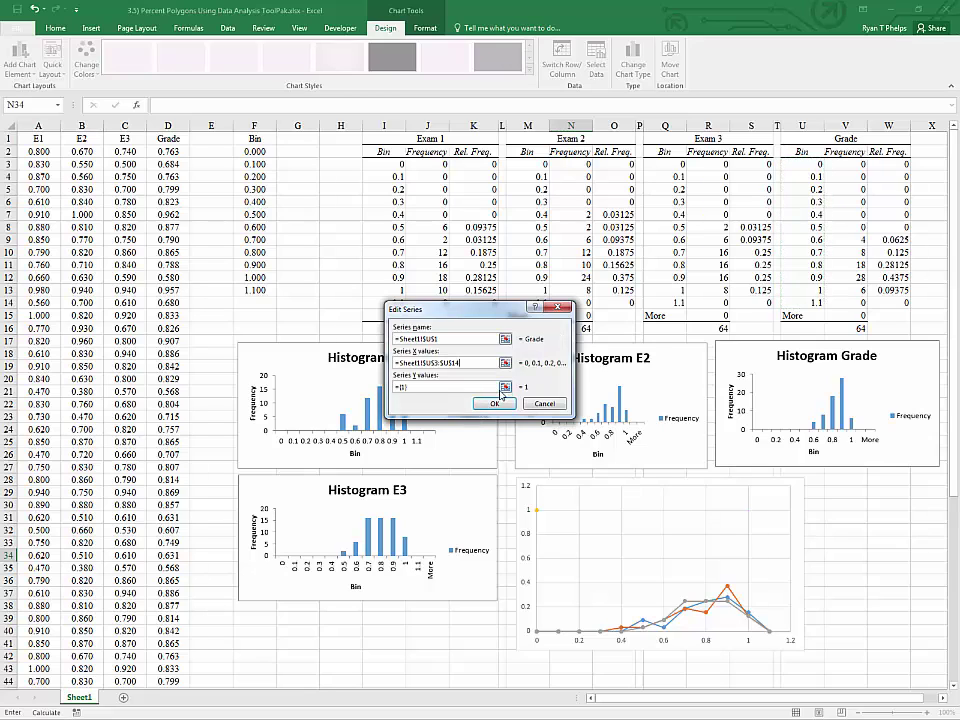
pyautogui.click(505, 386)
pyautogui.moveTo(873, 167); pyautogui.dragTo(900, 304)
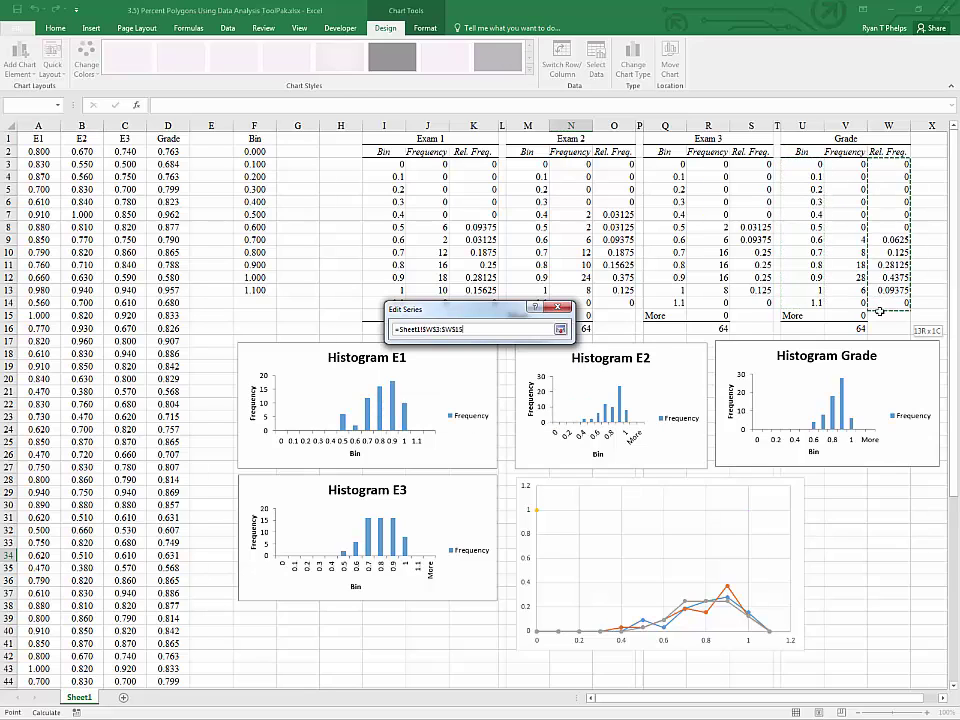
pyautogui.click(560, 329)
pyautogui.click(495, 404)
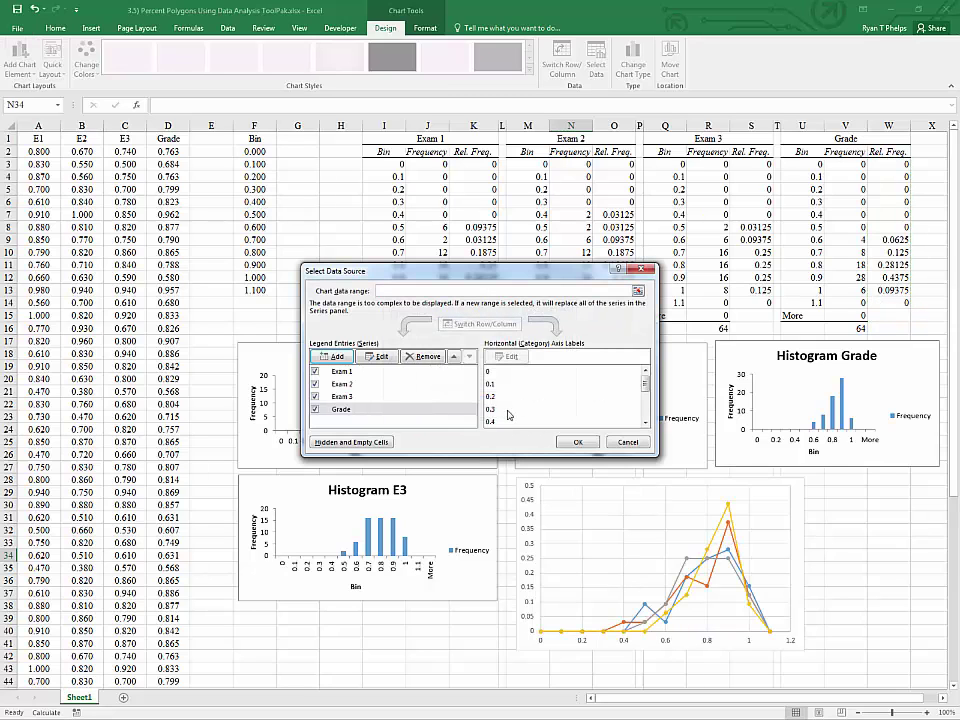
pyautogui.click(575, 441)
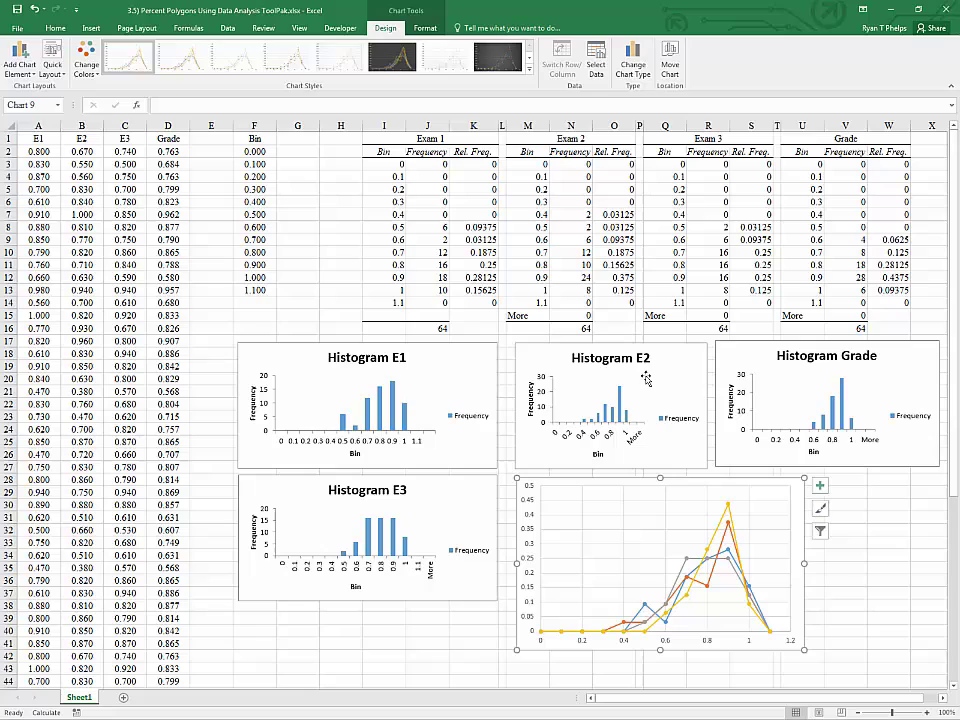
# - Clear the More row I15:W15 across all four tables and check the Exam 2 bins
pyautogui.moveTo(381, 316); pyautogui.dragTo(889, 317)
pyautogui.press('Delete')
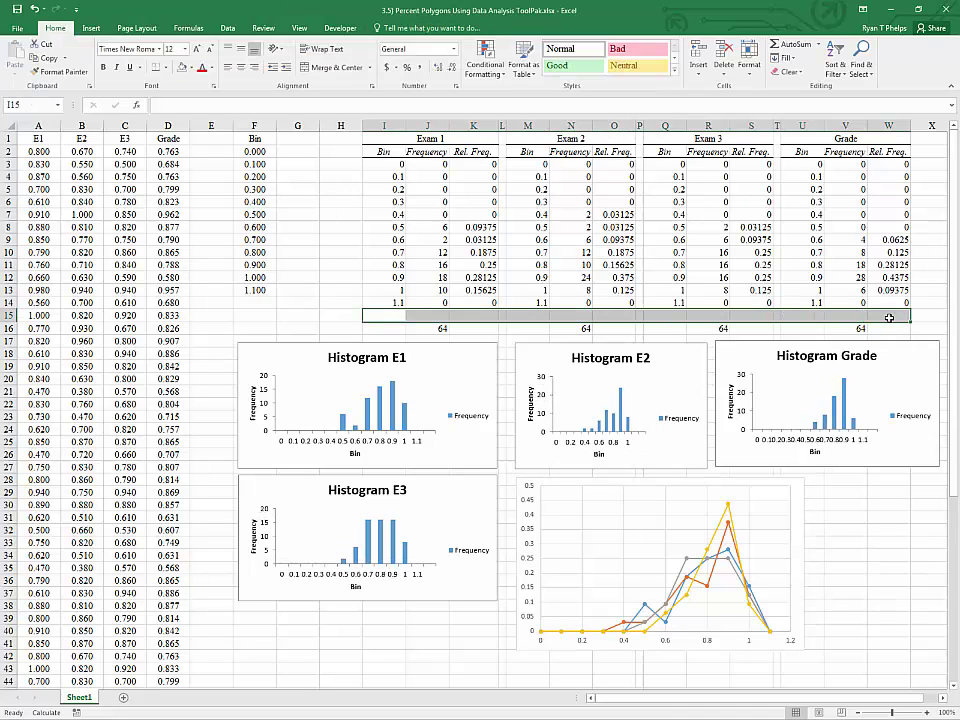
pyautogui.click(527, 315)
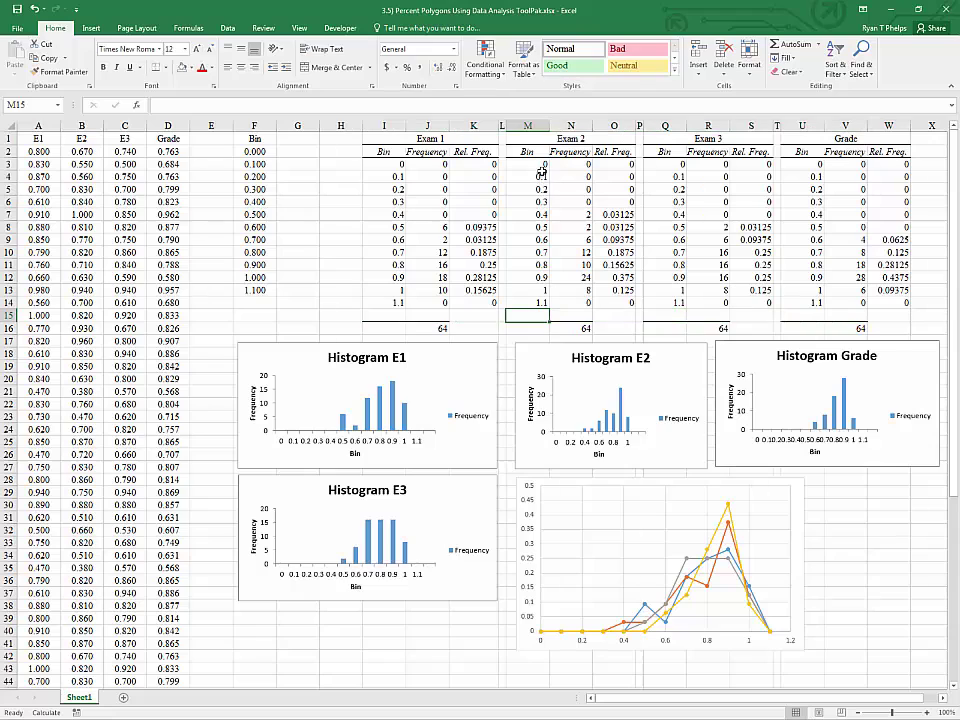
pyautogui.click(540, 152)
pyautogui.hotkey('ctrl', 'shift', 'Down')
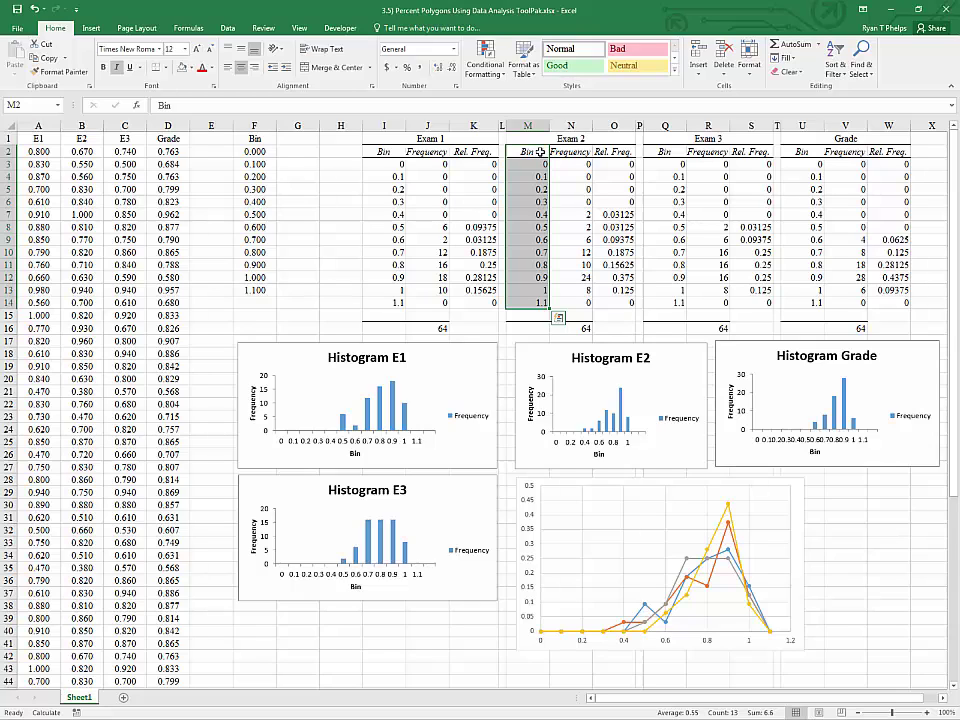
pyautogui.click(613, 313)
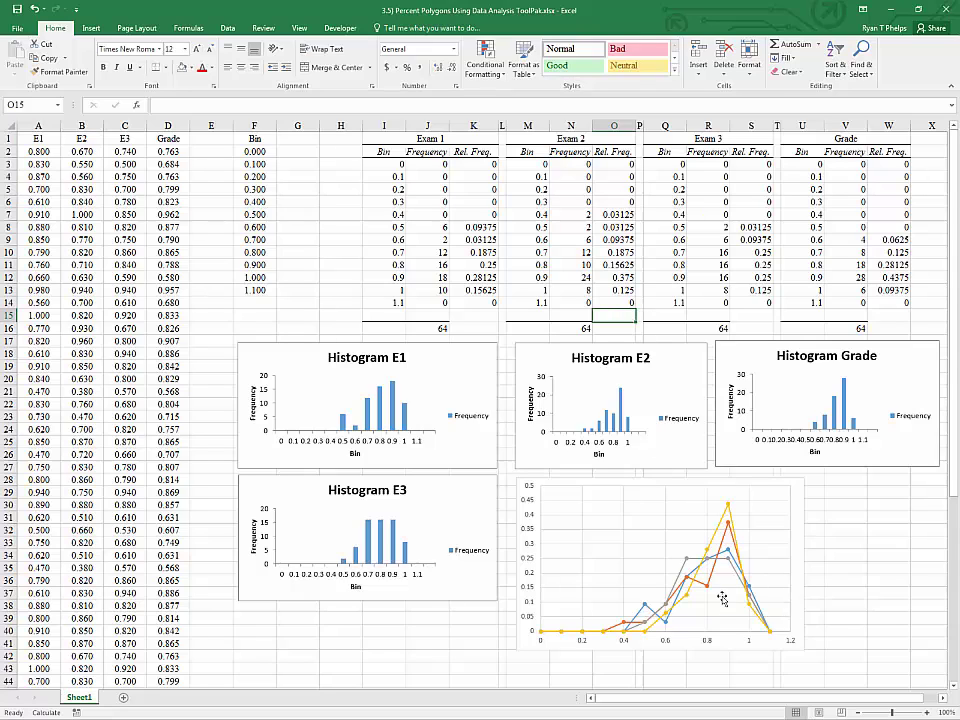
pyautogui.click(793, 488)
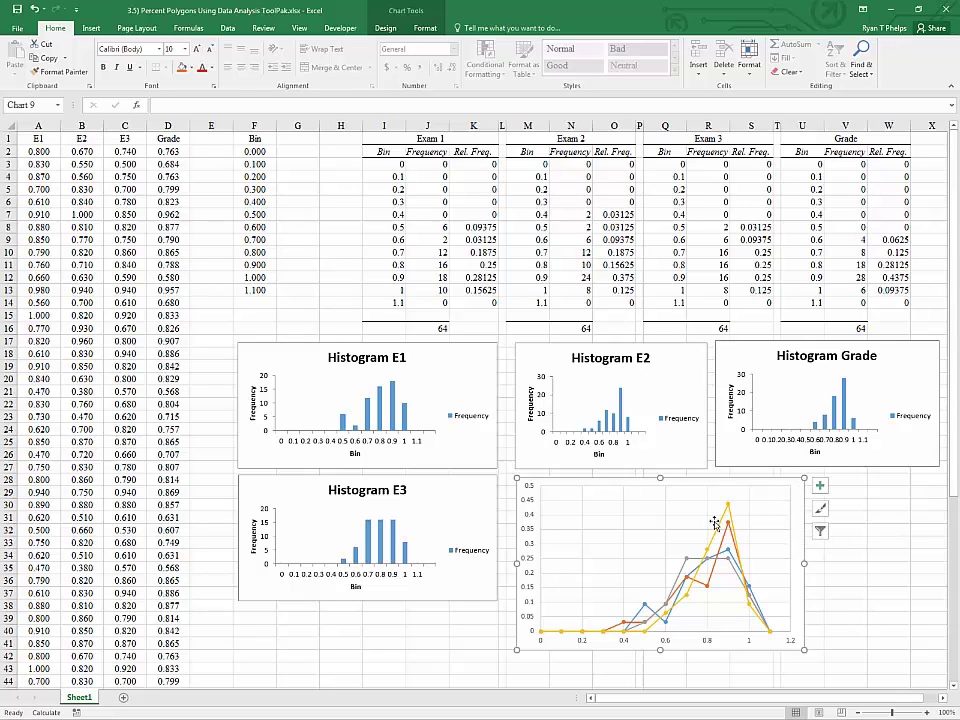
# - Move the polygon chart onto its own new chart sheet, Chart1
pyautogui.rightClick(798, 500)
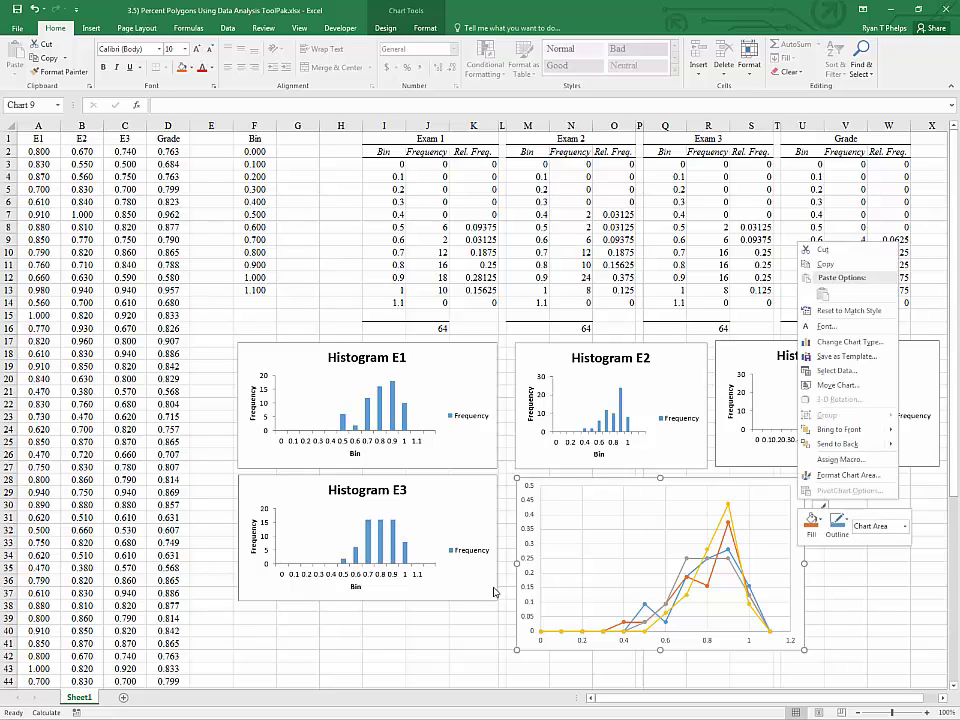
pyautogui.click(543, 488)
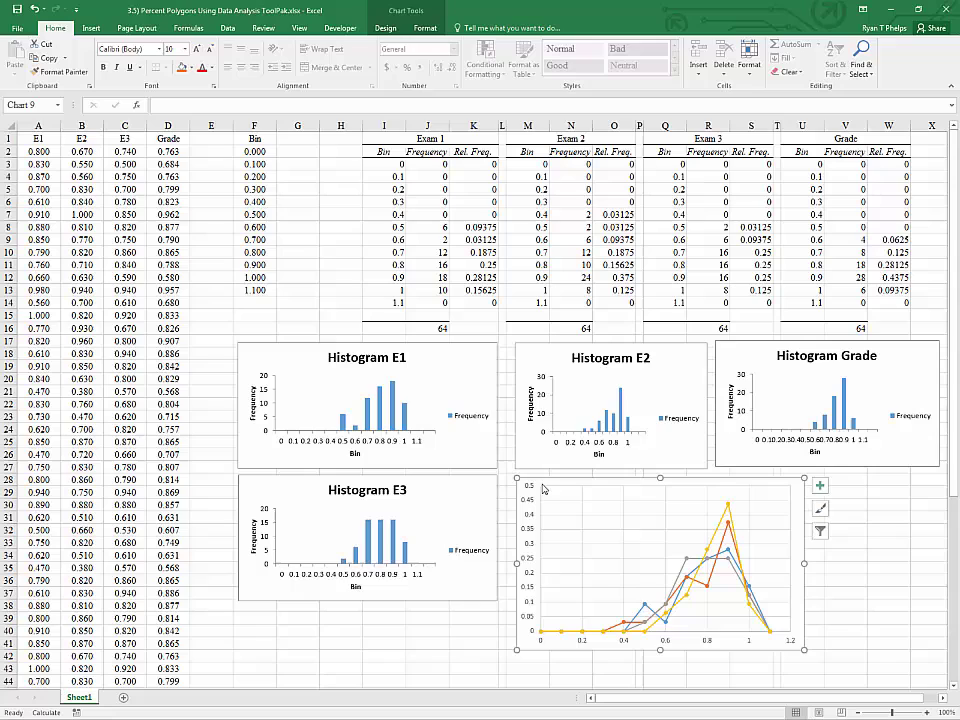
pyautogui.rightClick(798, 499)
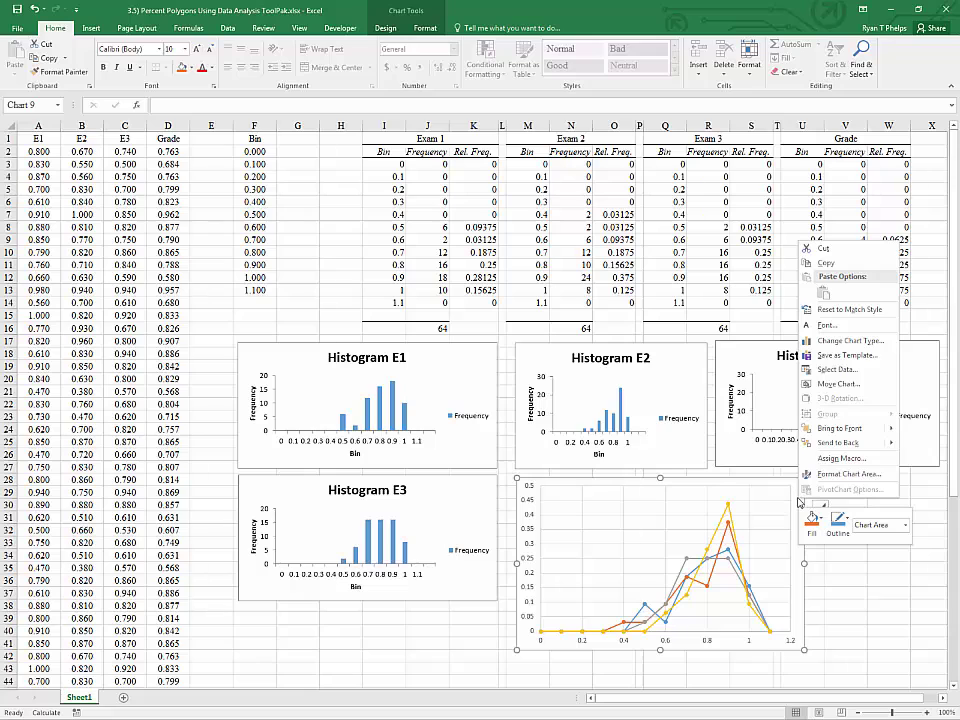
pyautogui.click(838, 384)
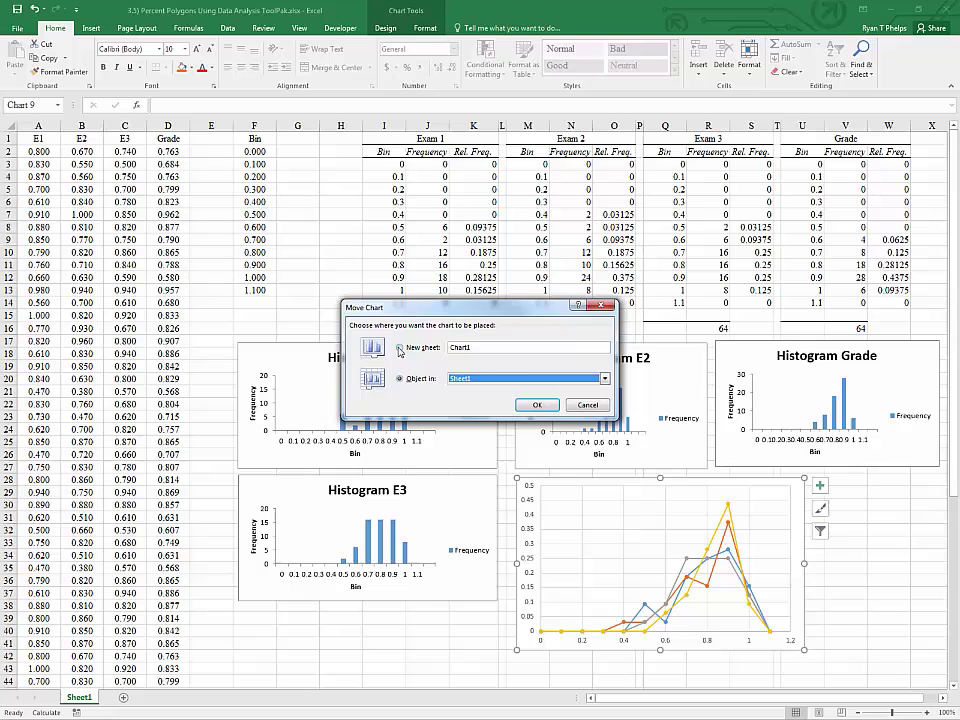
pyautogui.click(400, 348)
pyautogui.click(536, 404)
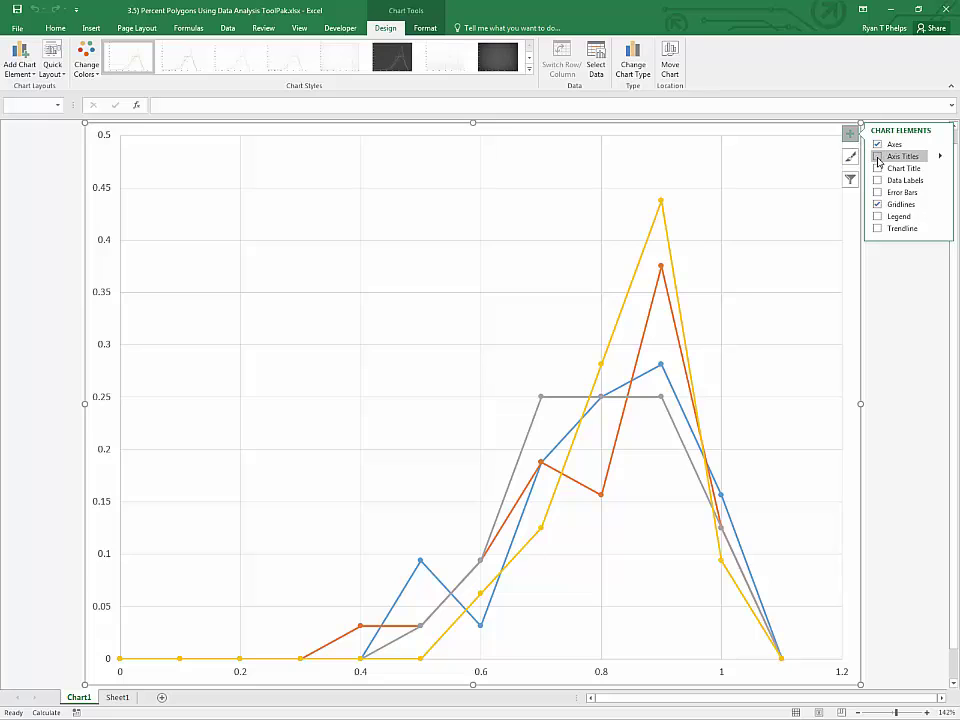
# - Add axis titles, a chart title and a legend, and label the vertical axis 'Percent'
pyautogui.click(877, 156)
pyautogui.click(878, 168)
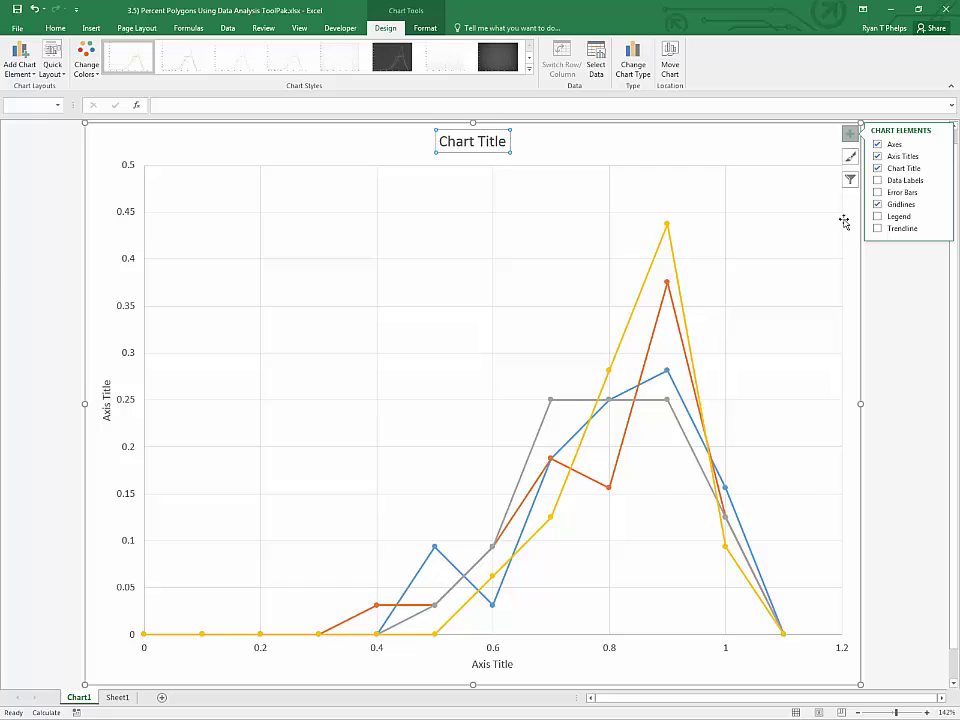
pyautogui.click(878, 217)
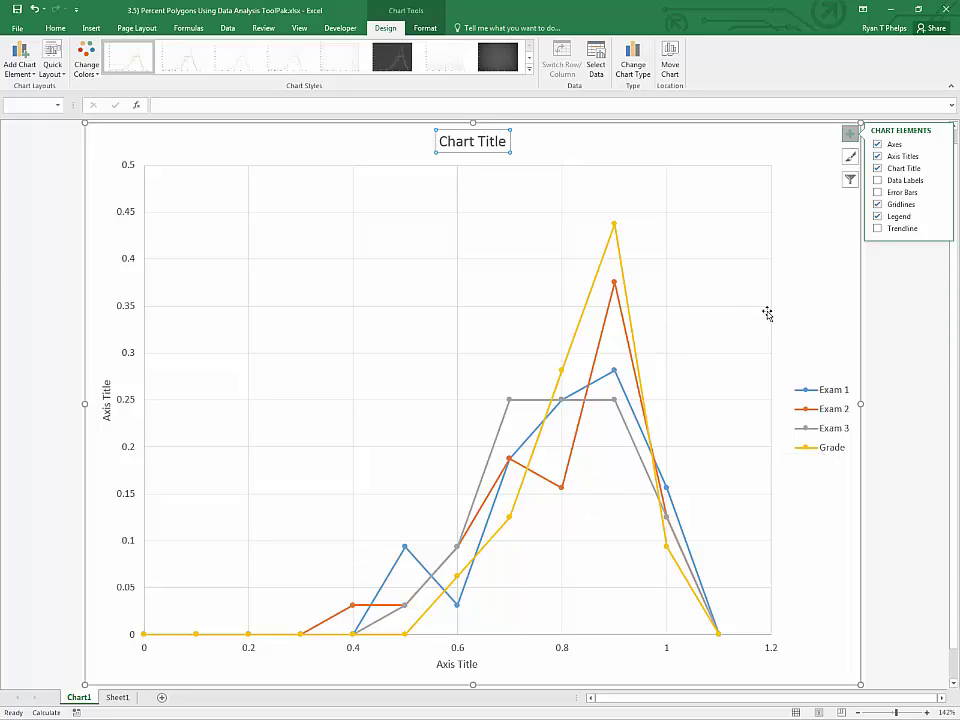
pyautogui.click(107, 387)
pyautogui.tripleClick(107, 387)
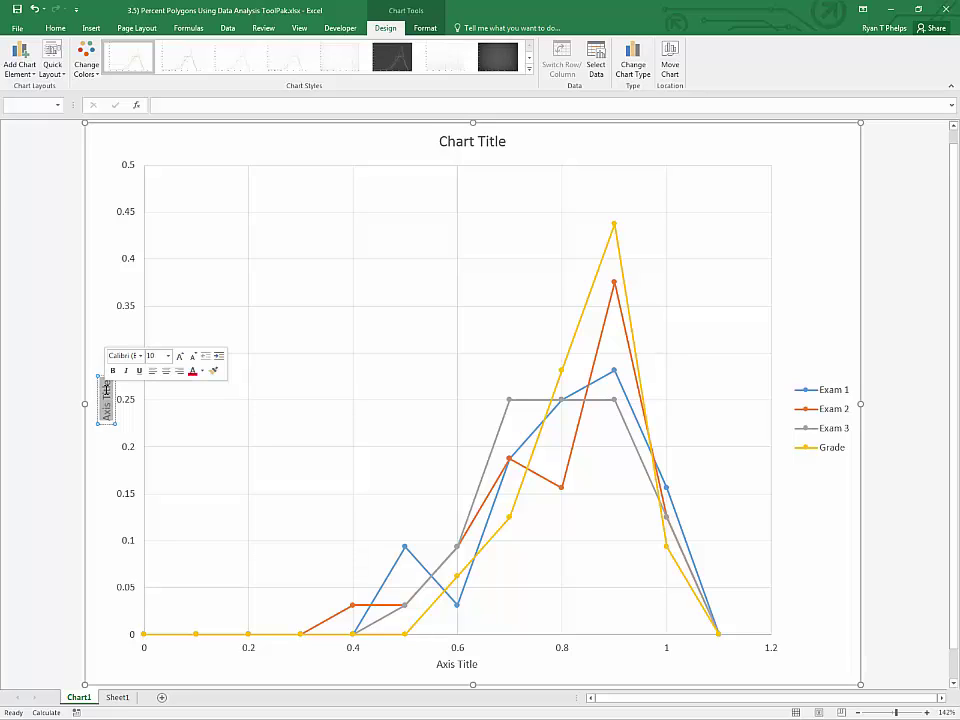
pyautogui.write('Percent')
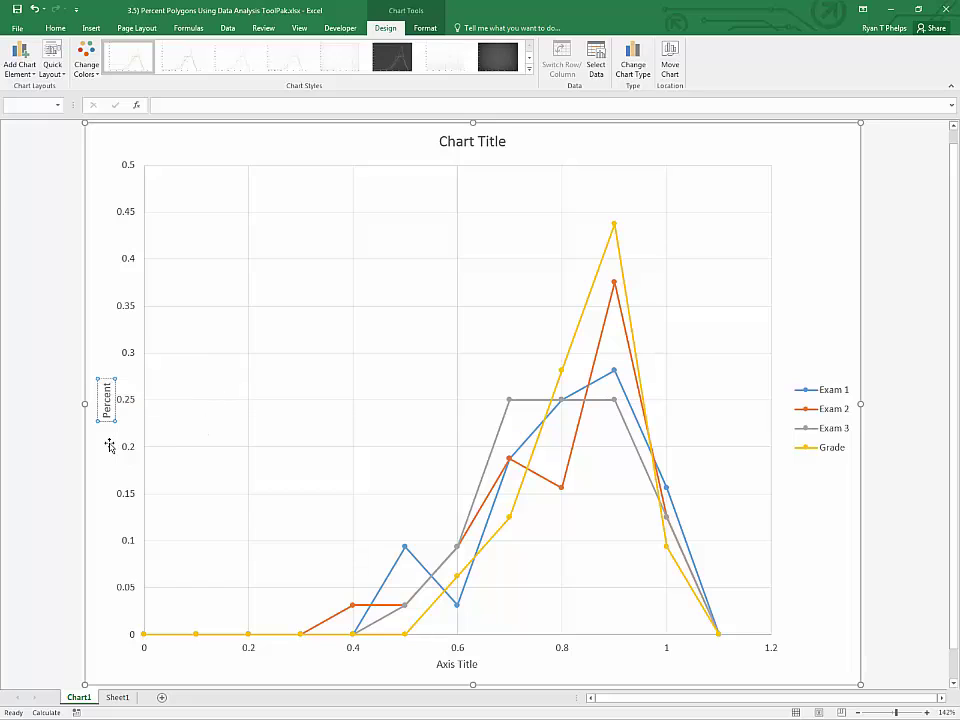
# - Label the horizontal axis 'Grades'
pyautogui.click(452, 664)
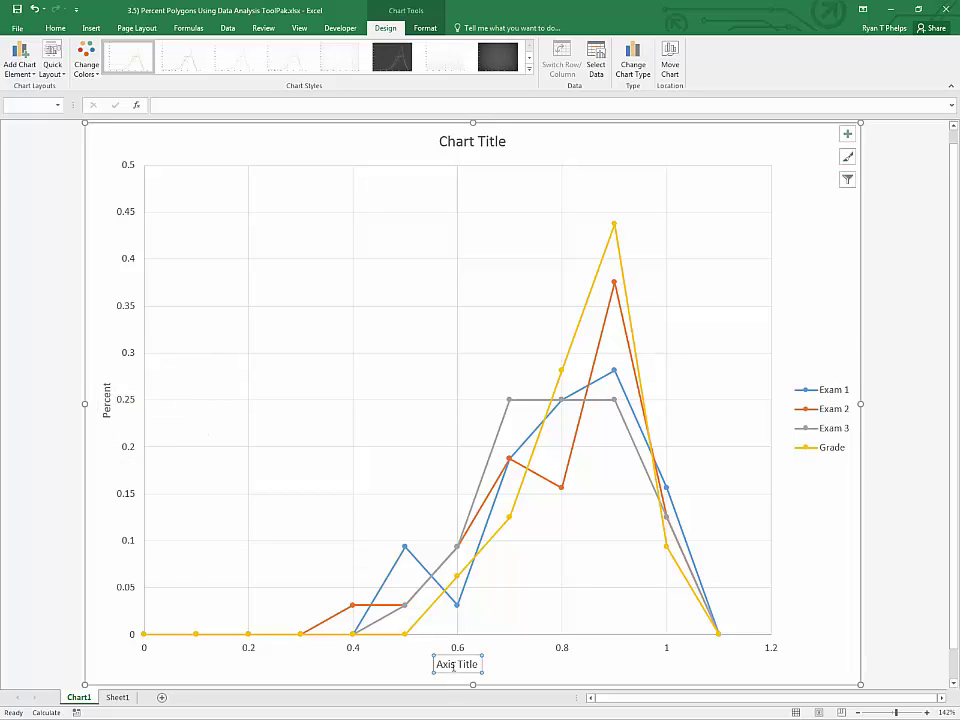
pyautogui.doubleClick(446, 664)
pyautogui.click(446, 665)
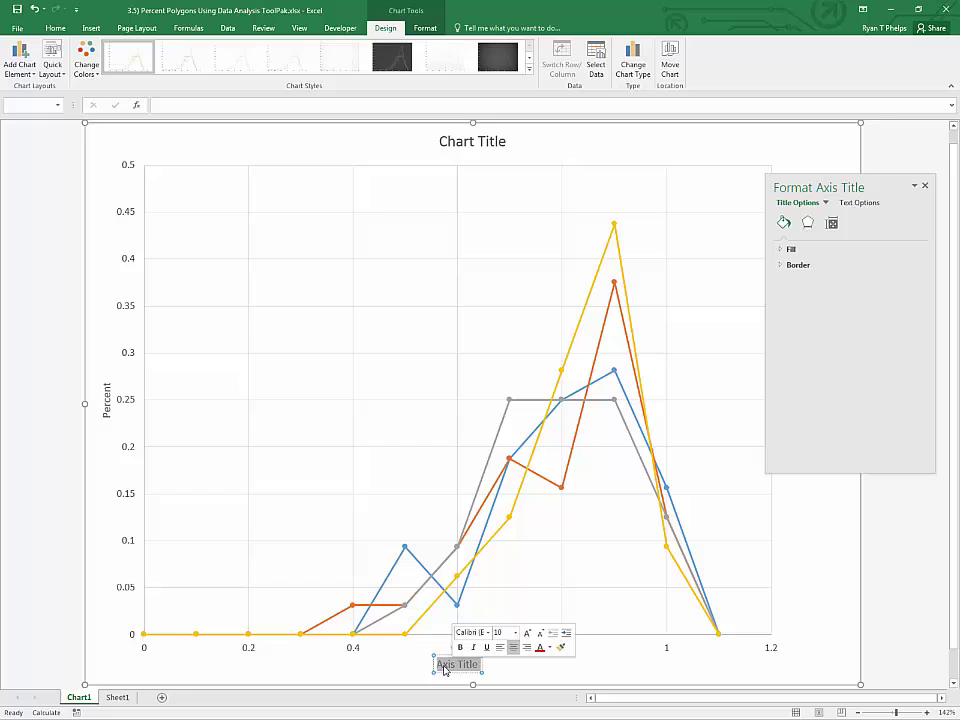
pyautogui.write('Grades')
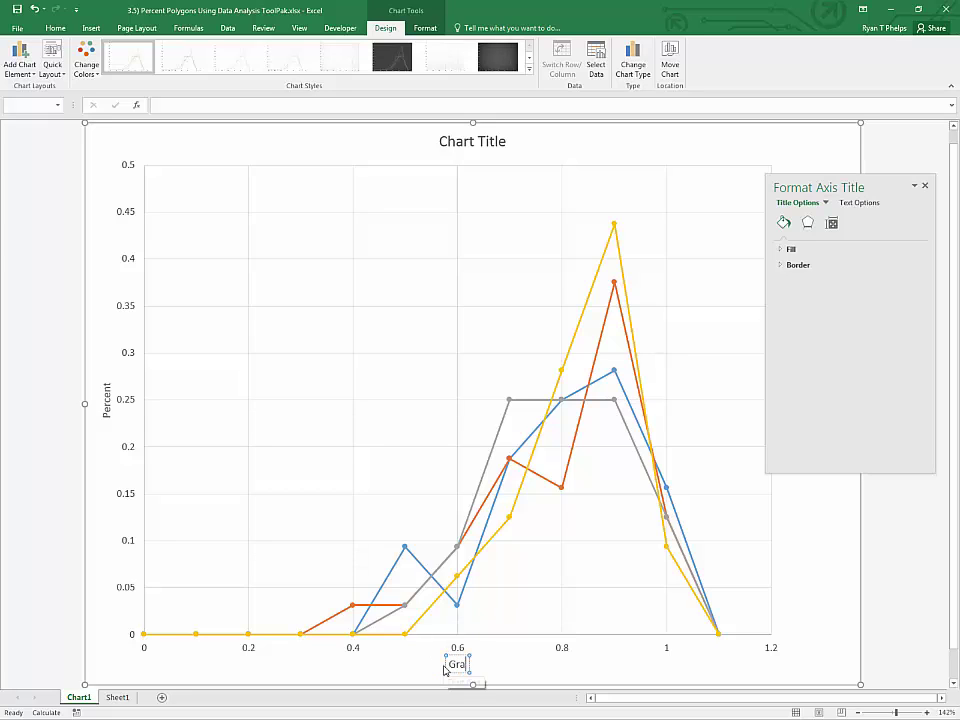
pyautogui.click(435, 152)
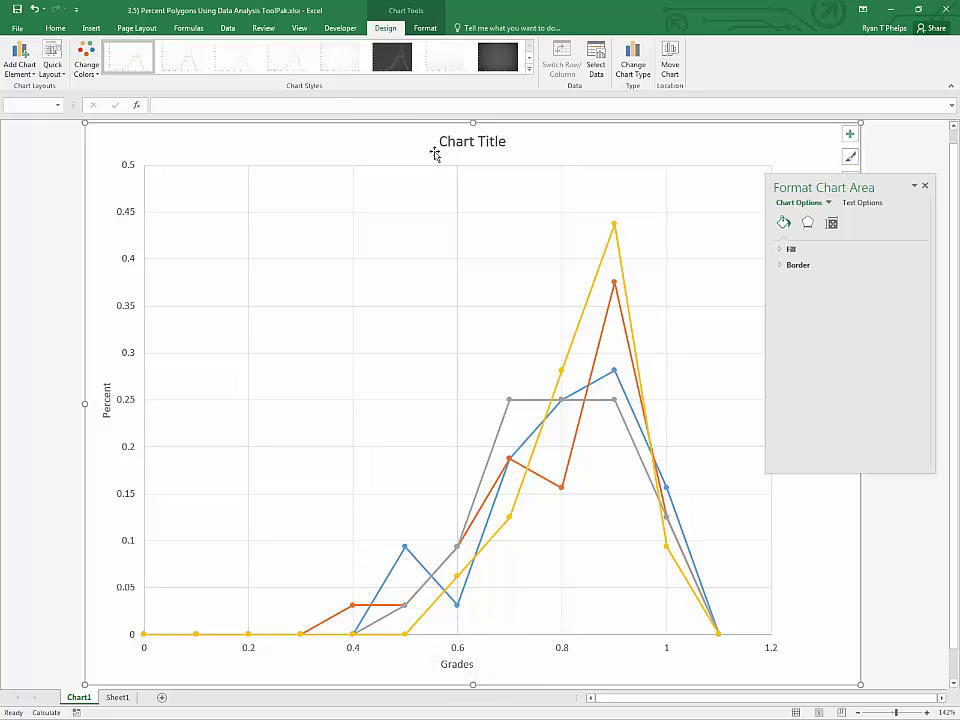
# - Title the chart 'Comparison of Grade Distributions' / 'Percent Polygons' on two lines
pyautogui.click(465, 145)
pyautogui.tripleClick(498, 141)
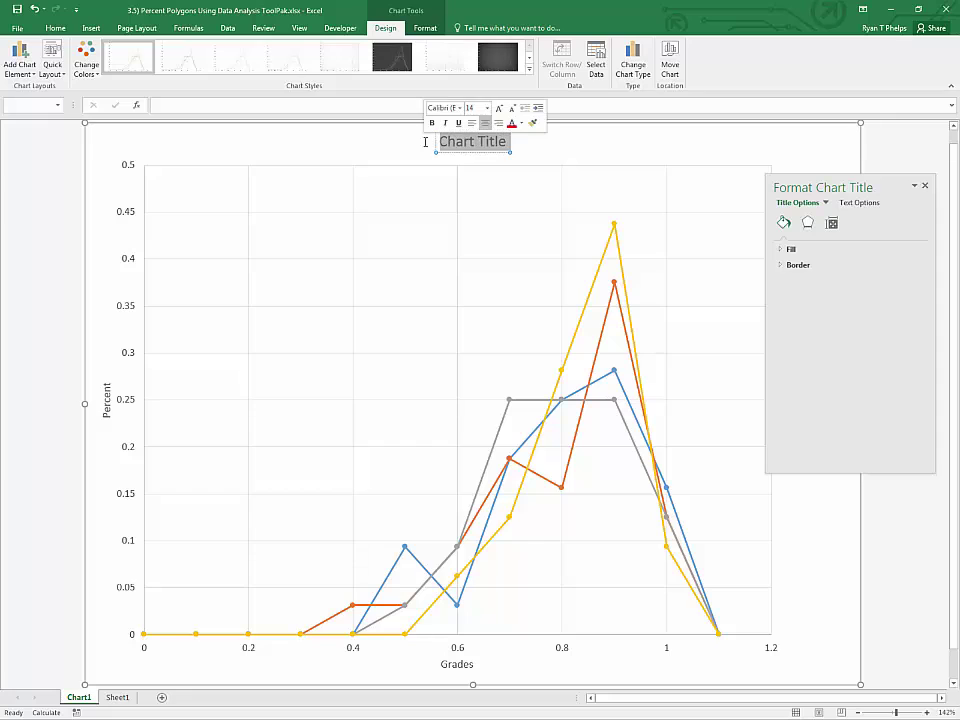
pyautogui.write('Com')
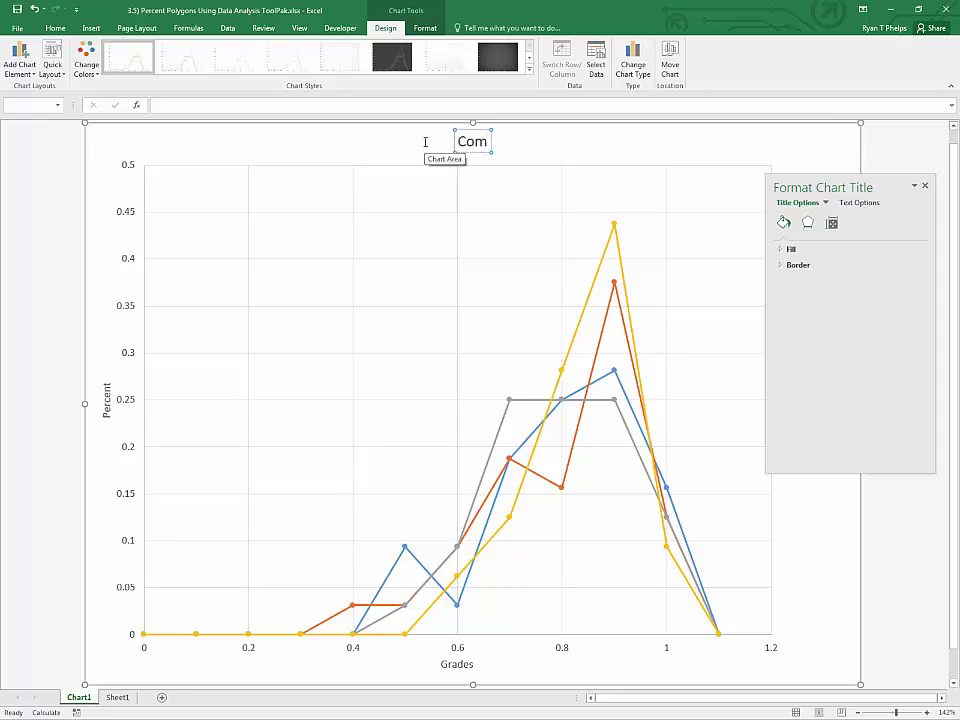
pyautogui.write('parison')
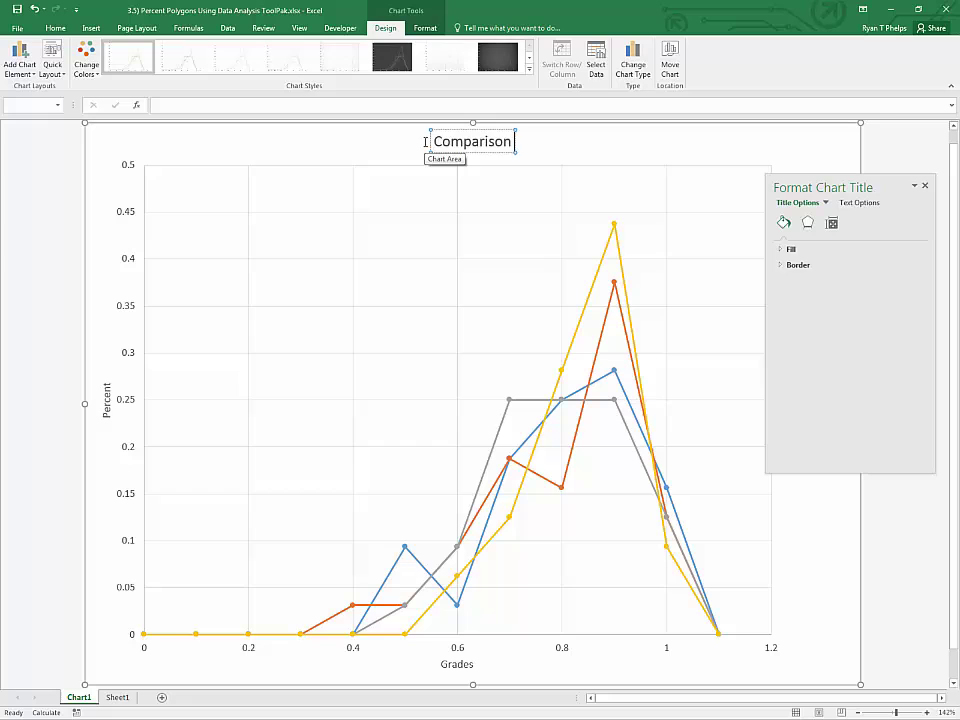
pyautogui.write(' of Gr')
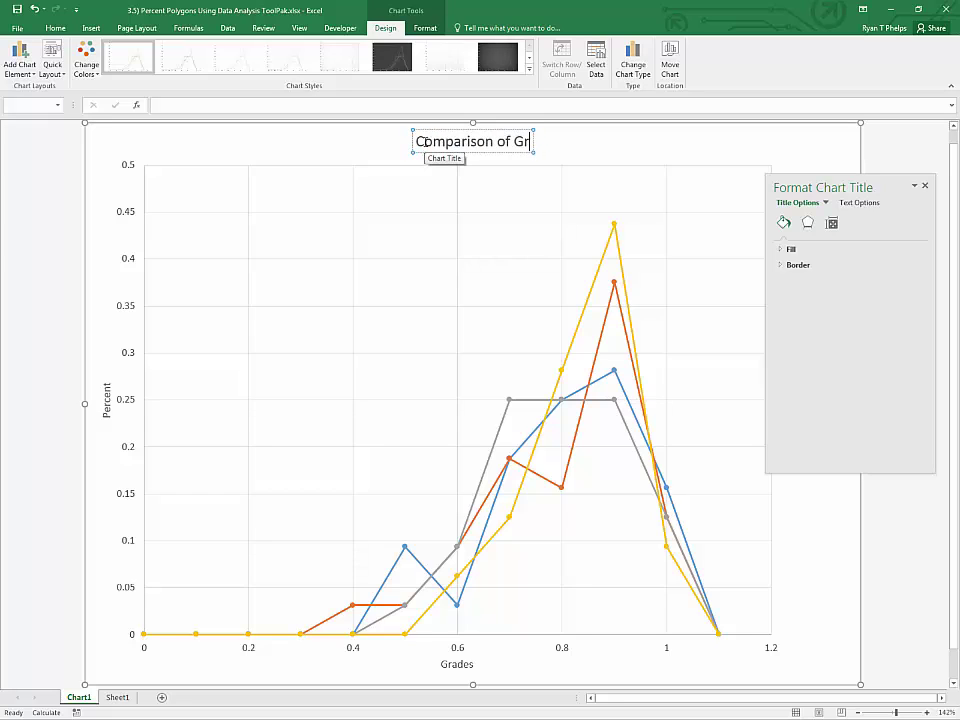
pyautogui.write('eade Dist')
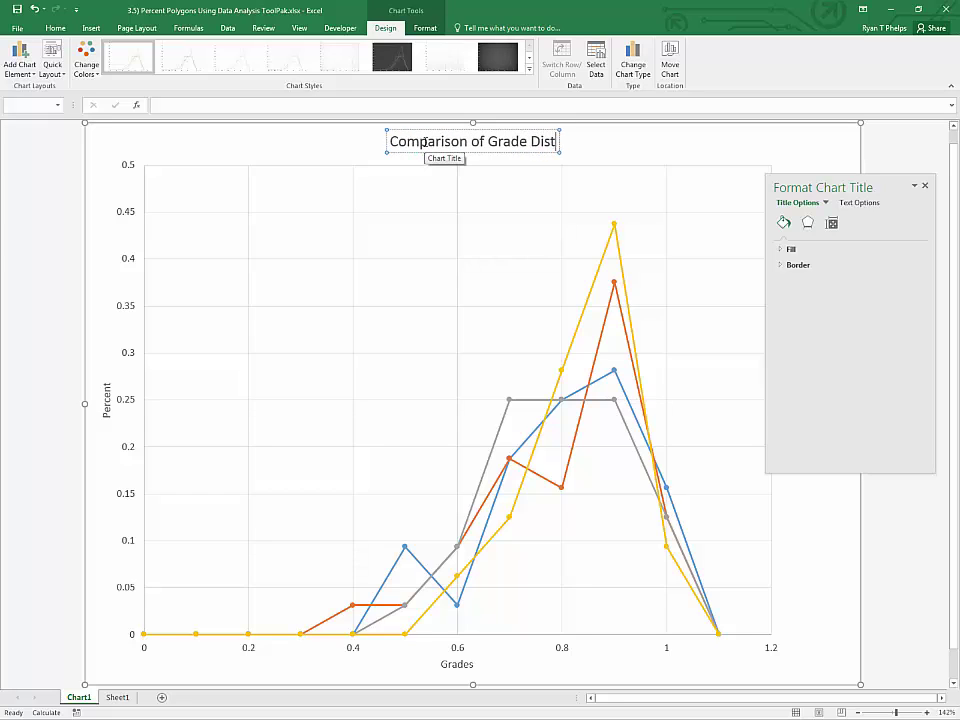
pyautogui.write('ributions')
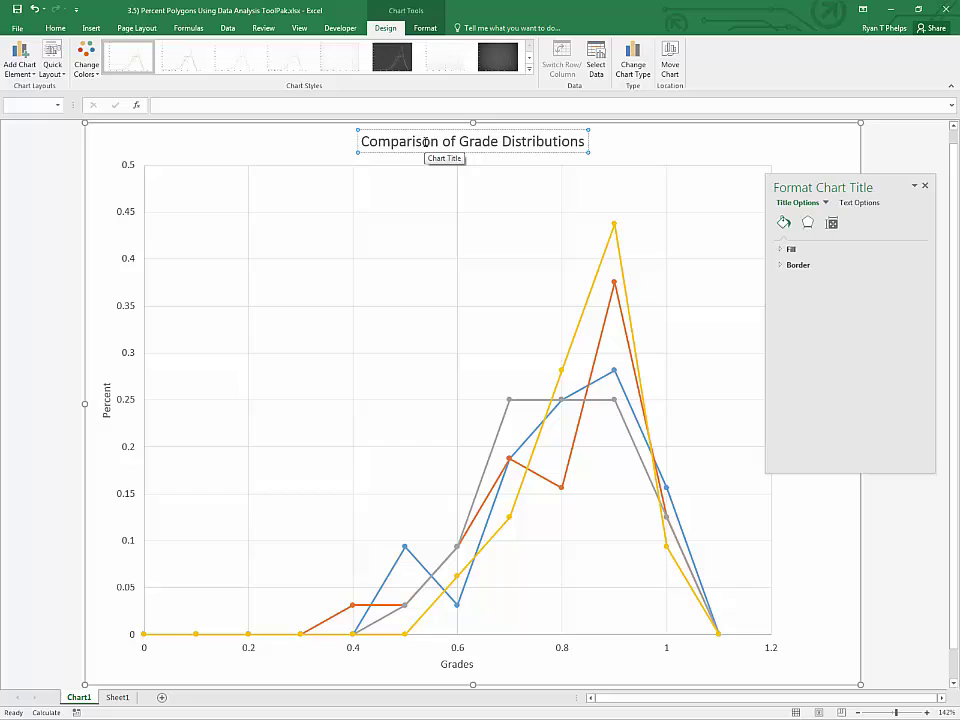
pyautogui.write(' Percent')
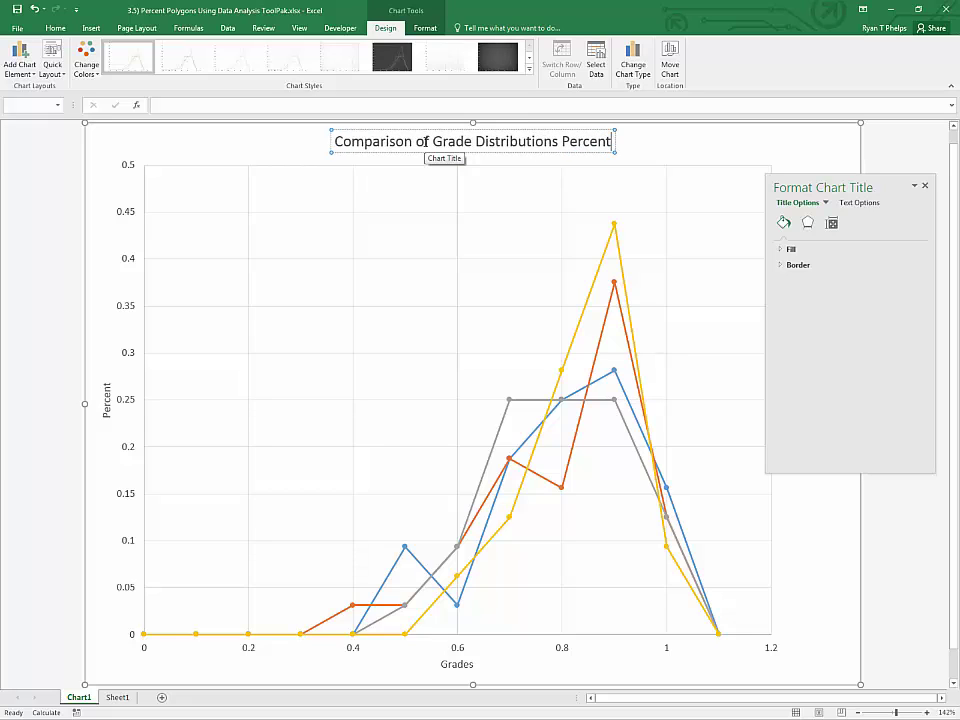
pyautogui.write(' Polygons')
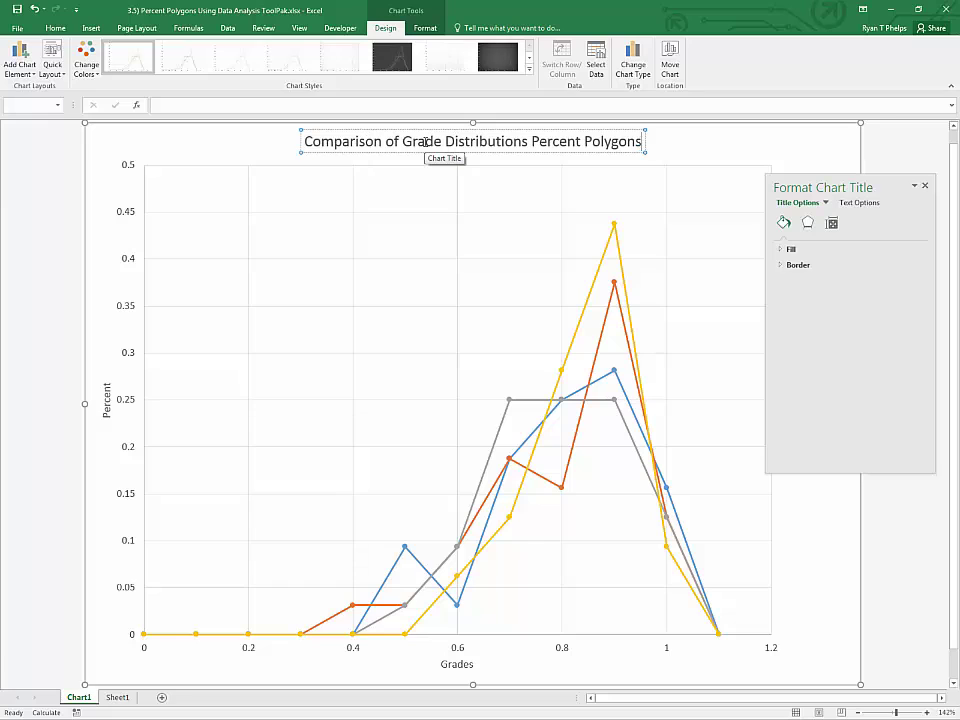
pyautogui.click(529, 141)
pyautogui.press('Return')
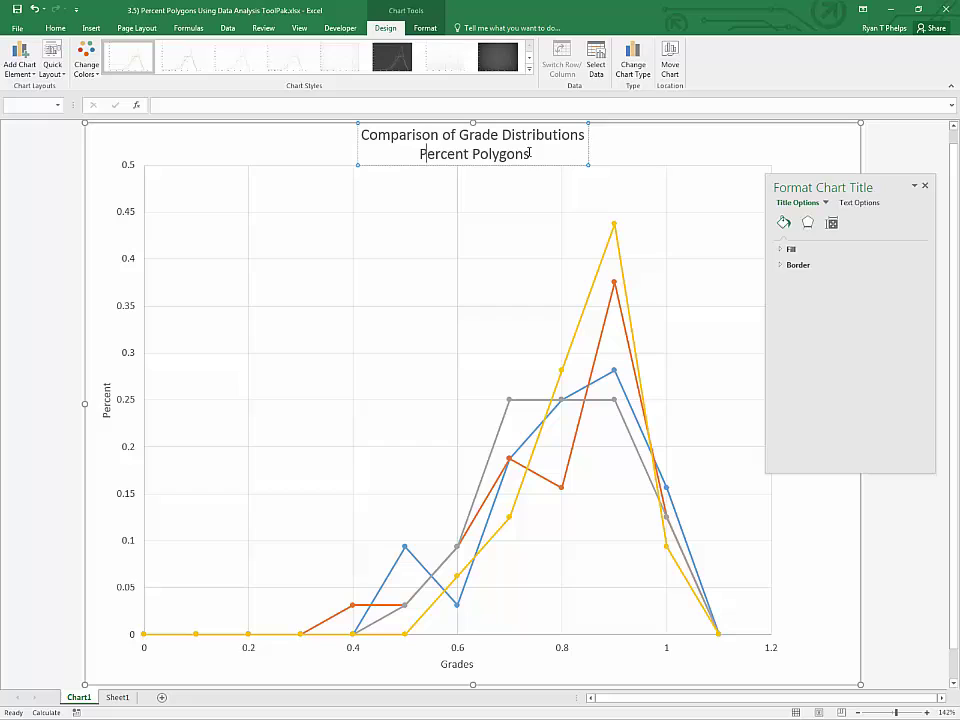
pyautogui.click(628, 148)
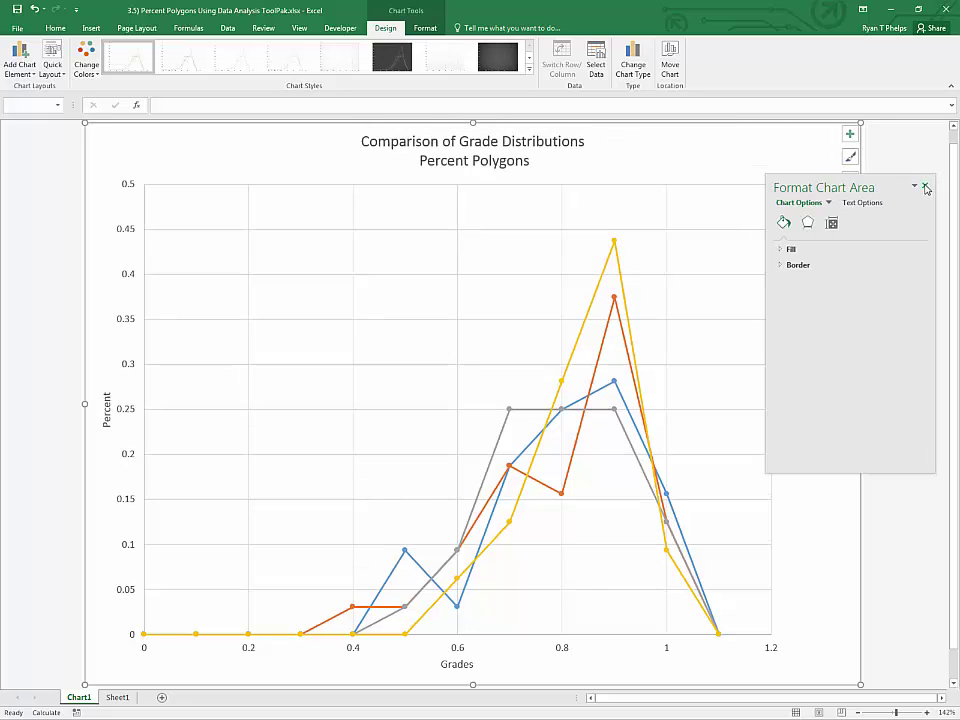
pyautogui.click(925, 187)
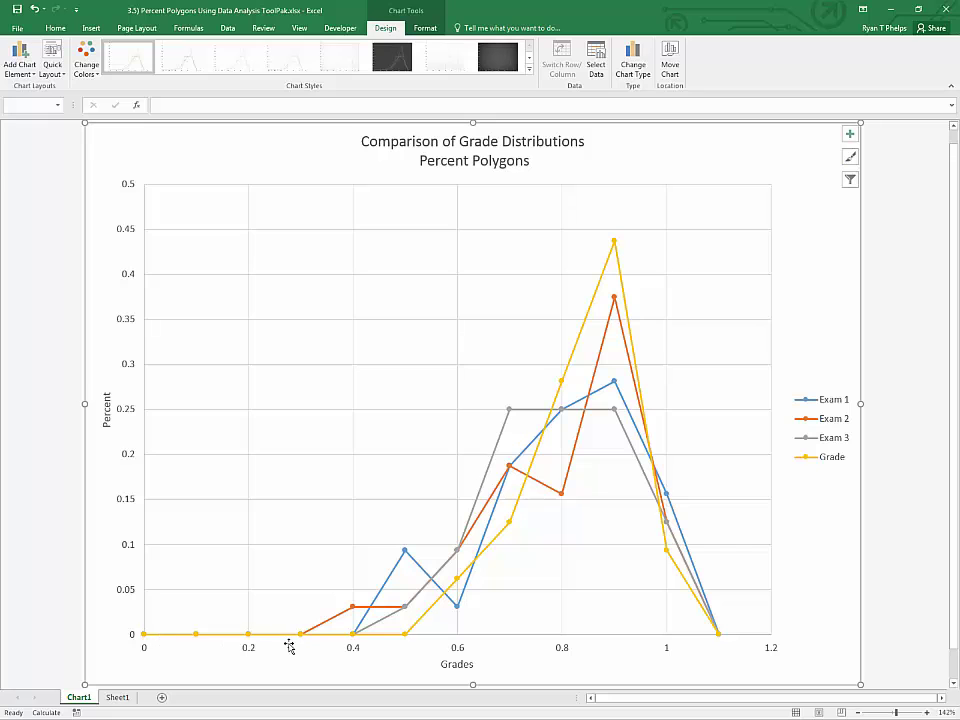
# - On Sheet1, delete the leading zeros J3:K6, N3:O5, R3:S5 and V3:W6, then view Chart1
pyautogui.click(118, 697)
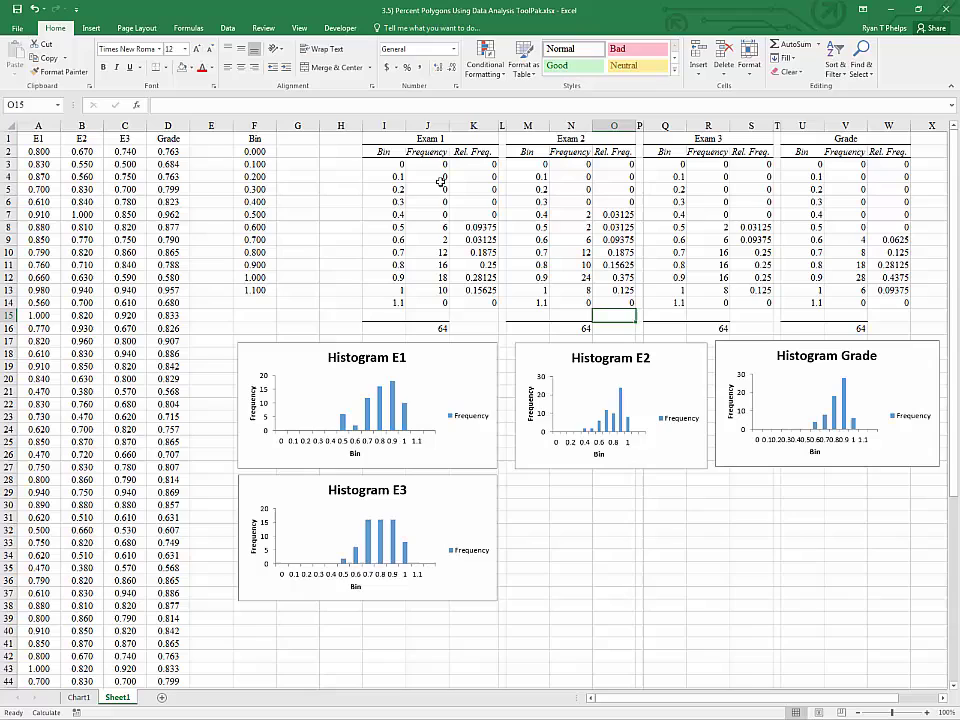
pyautogui.moveTo(433, 165); pyautogui.dragTo(480, 201)
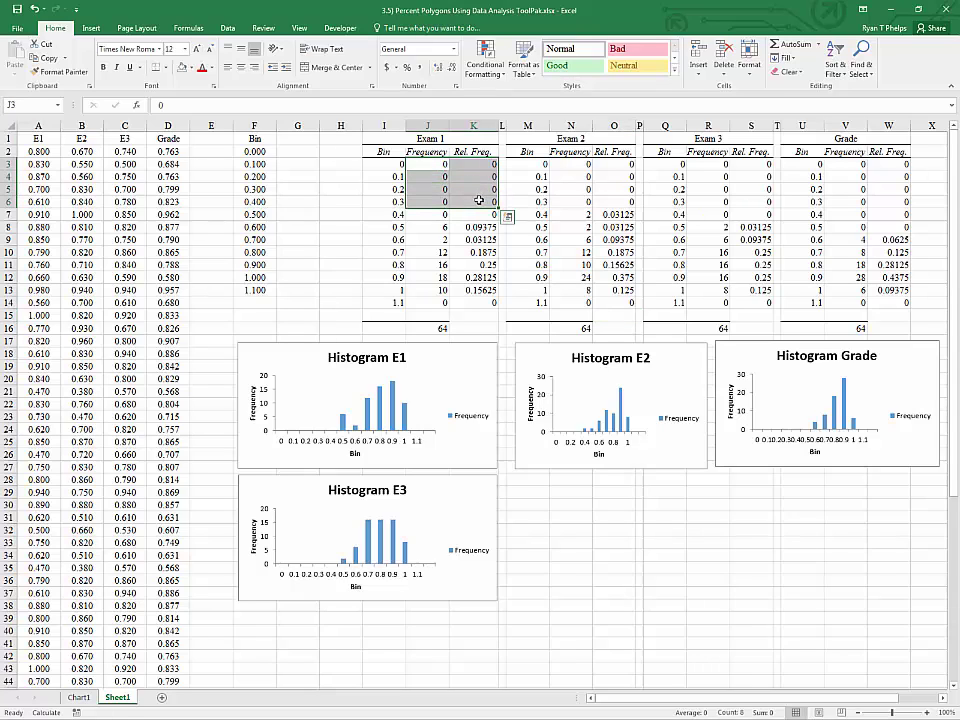
pyautogui.press('Delete')
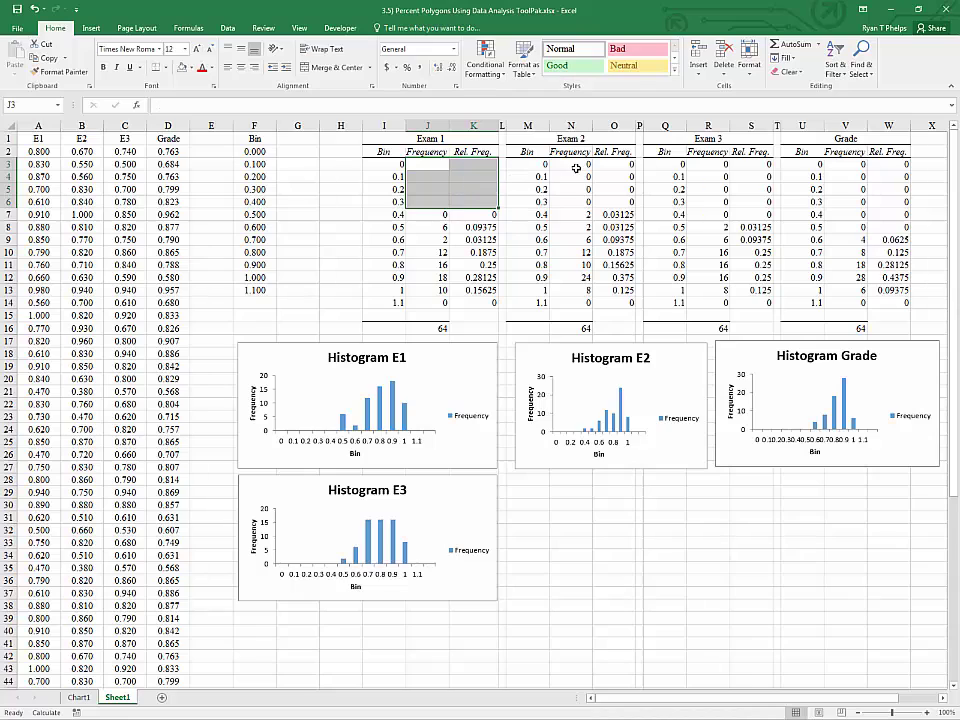
pyautogui.moveTo(570, 164); pyautogui.dragTo(621, 188)
pyautogui.press('Delete')
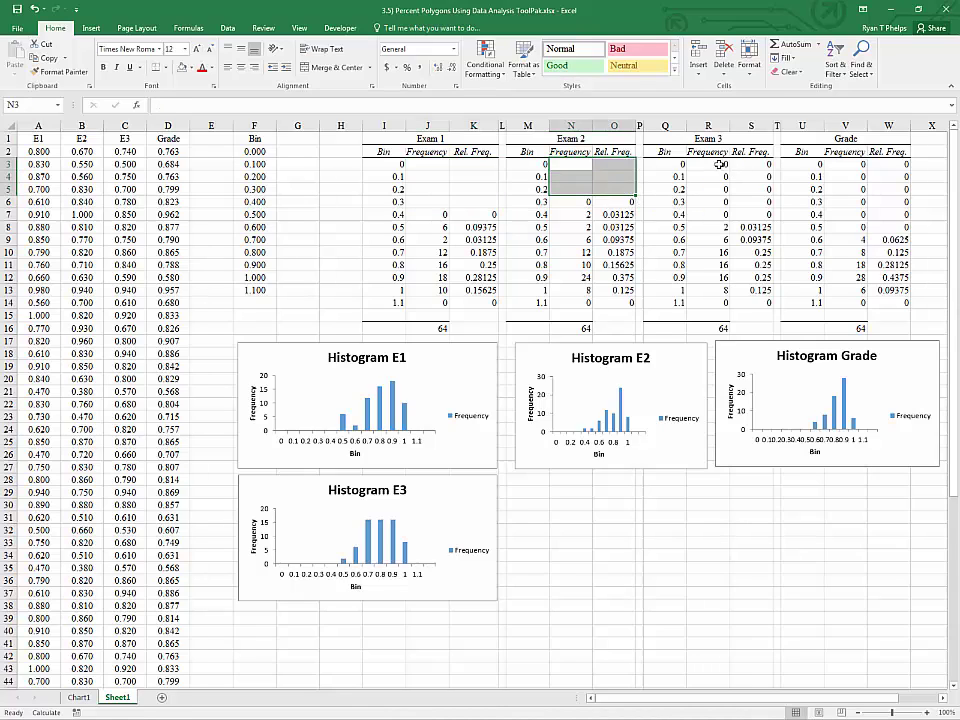
pyautogui.moveTo(720, 164); pyautogui.dragTo(762, 188)
pyautogui.press('Delete')
pyautogui.click(857, 170)
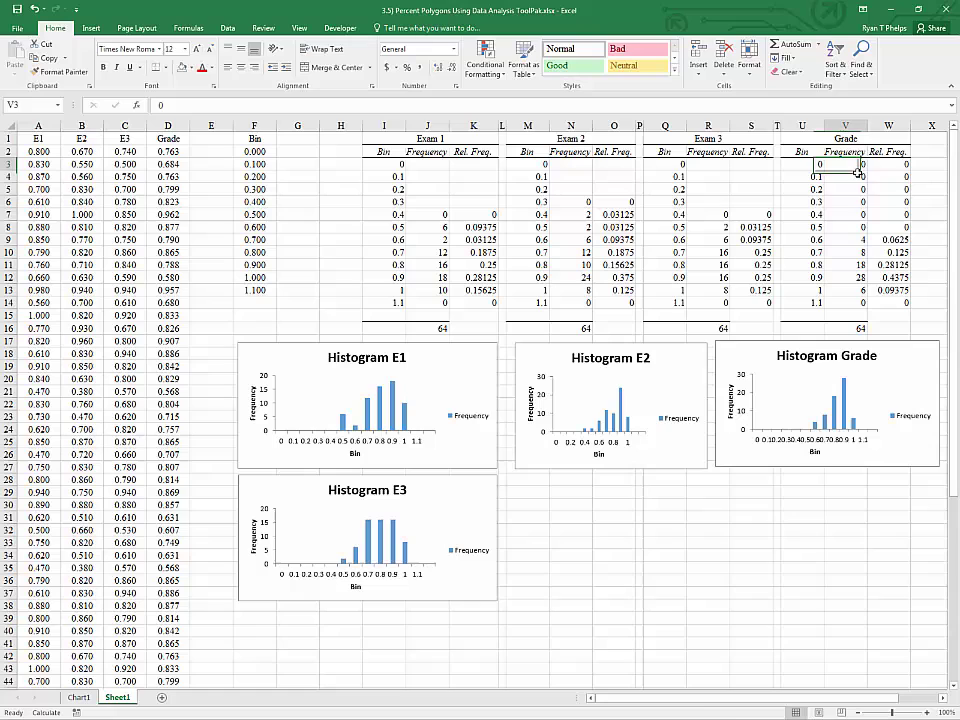
pyautogui.moveTo(857, 170); pyautogui.dragTo(890, 205)
pyautogui.press('Delete')
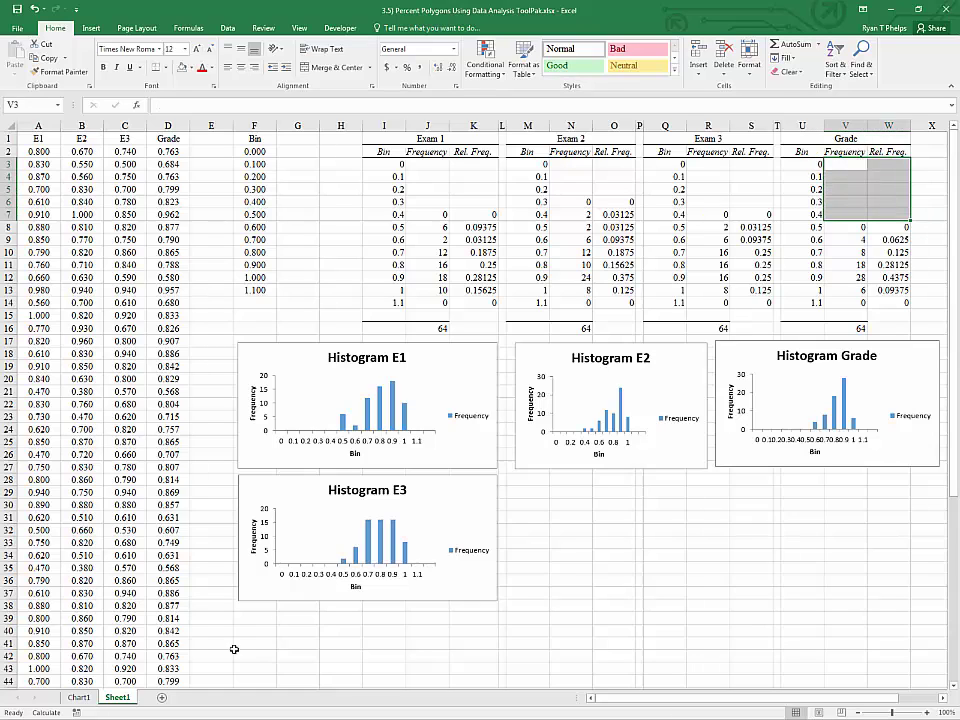
pyautogui.click(90, 698)
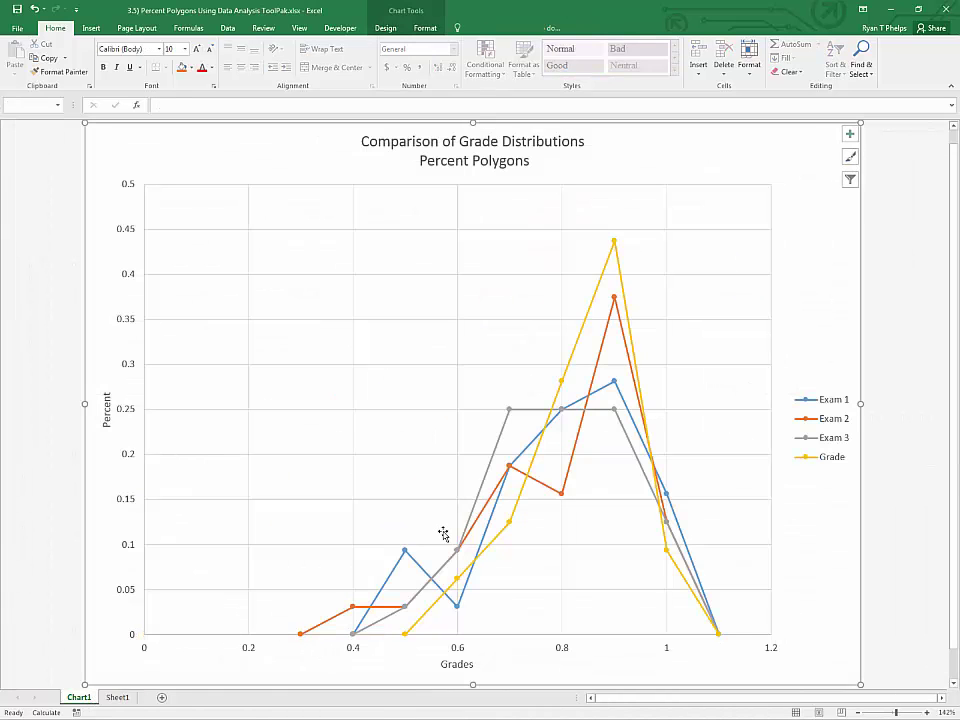